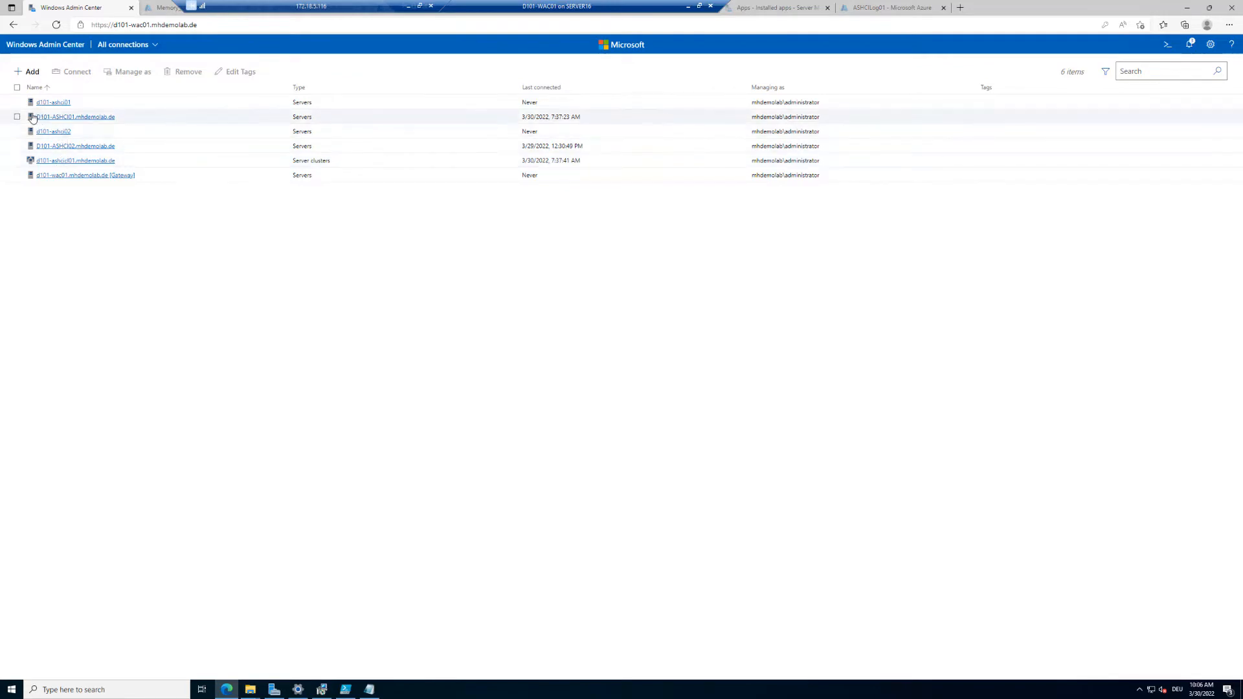
Connect to server D101-ASHCI01.mhdemolab.de and start setting up Azure Backup from its Azure hybrid center
{"action": "left_click", "coordinate": [90, 118]}
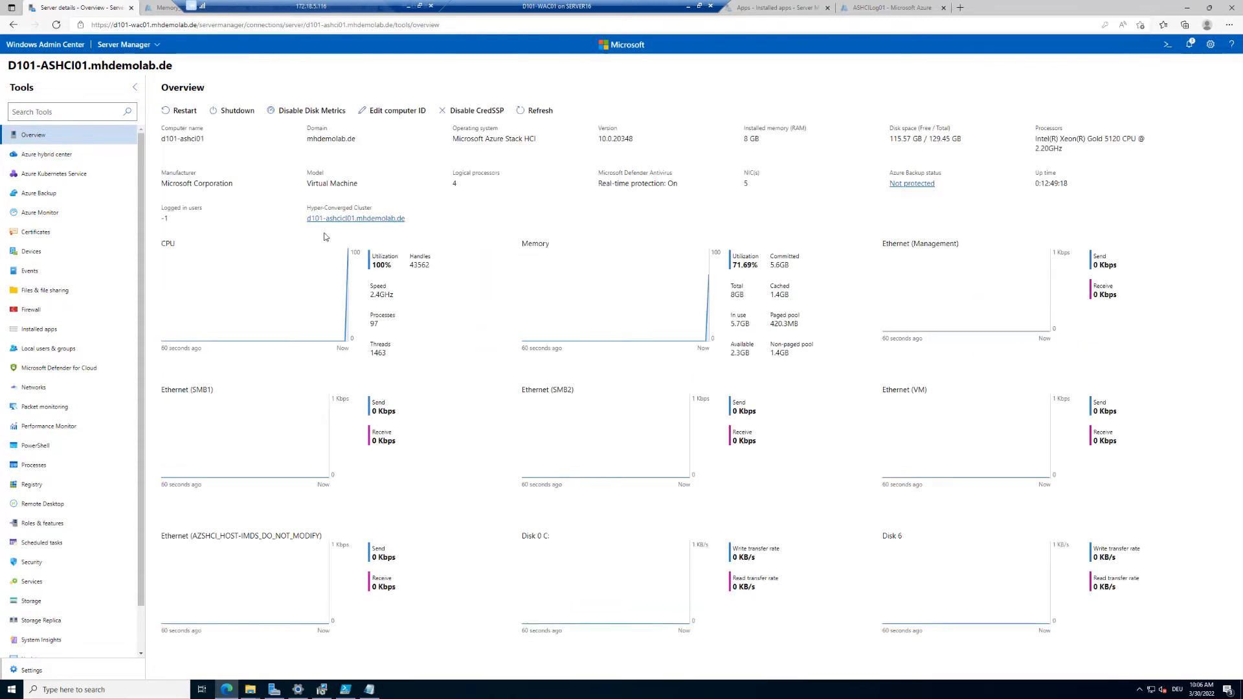
{"action": "left_click", "coordinate": [52, 160]}
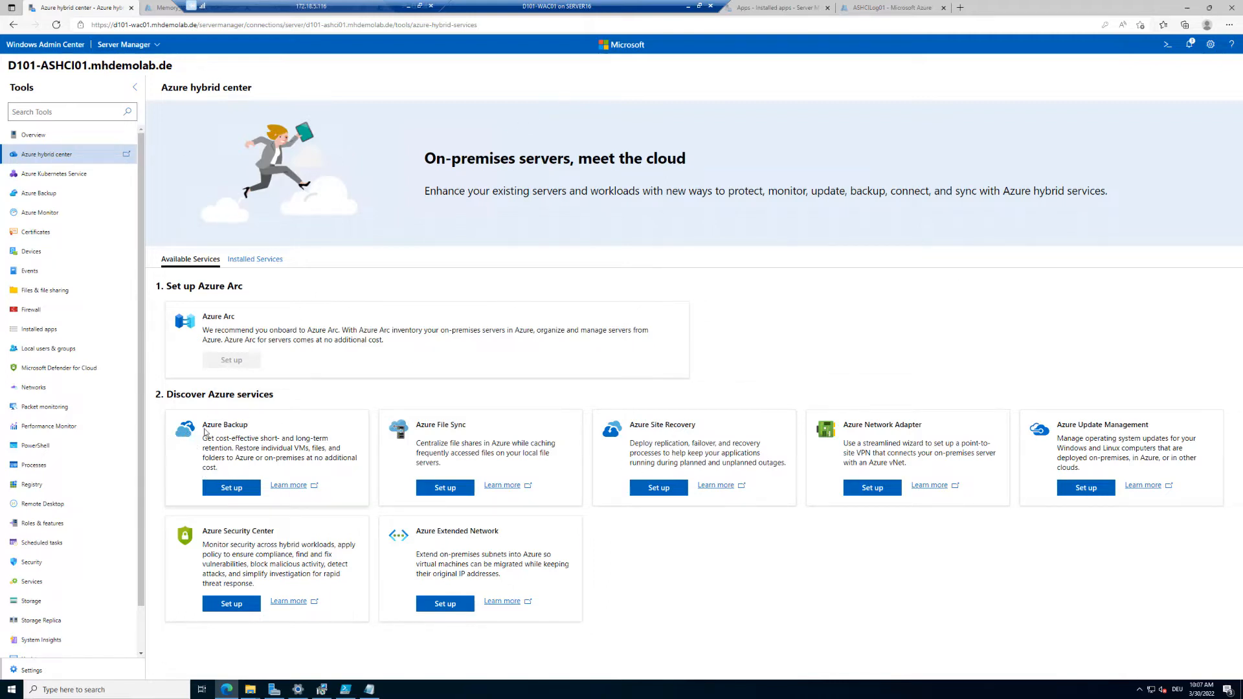
{"action": "triple_click", "coordinate": [247, 426]}
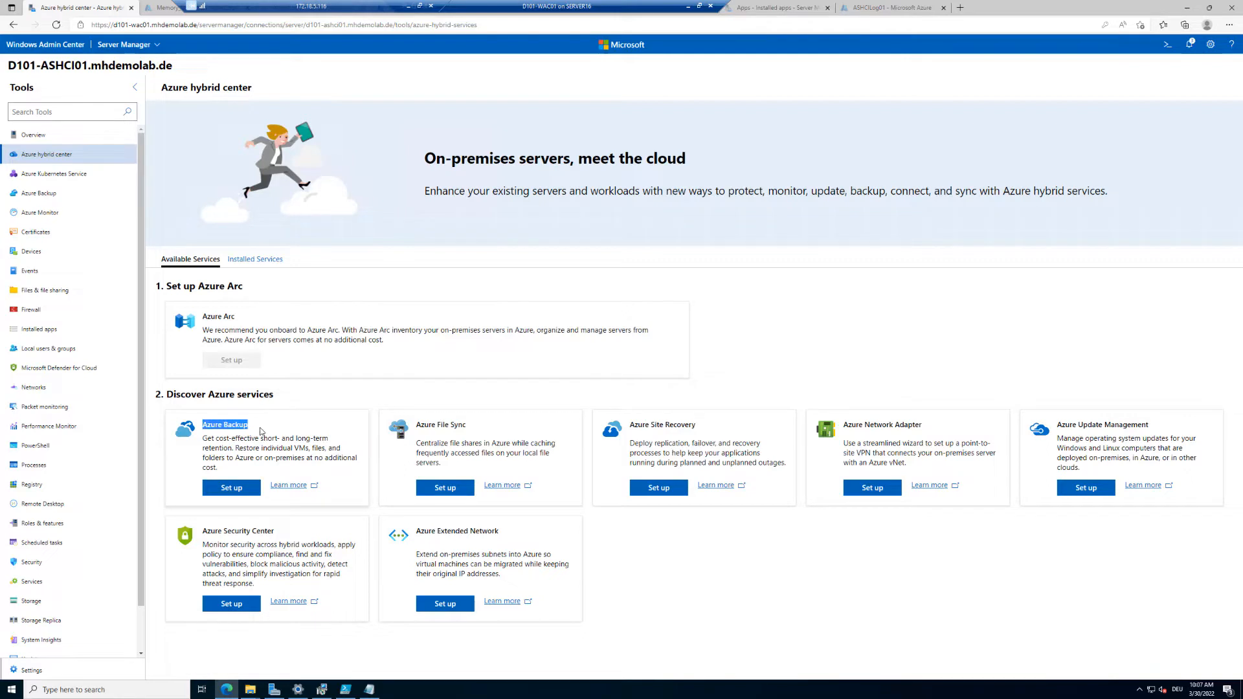
{"action": "left_click", "coordinate": [232, 489]}
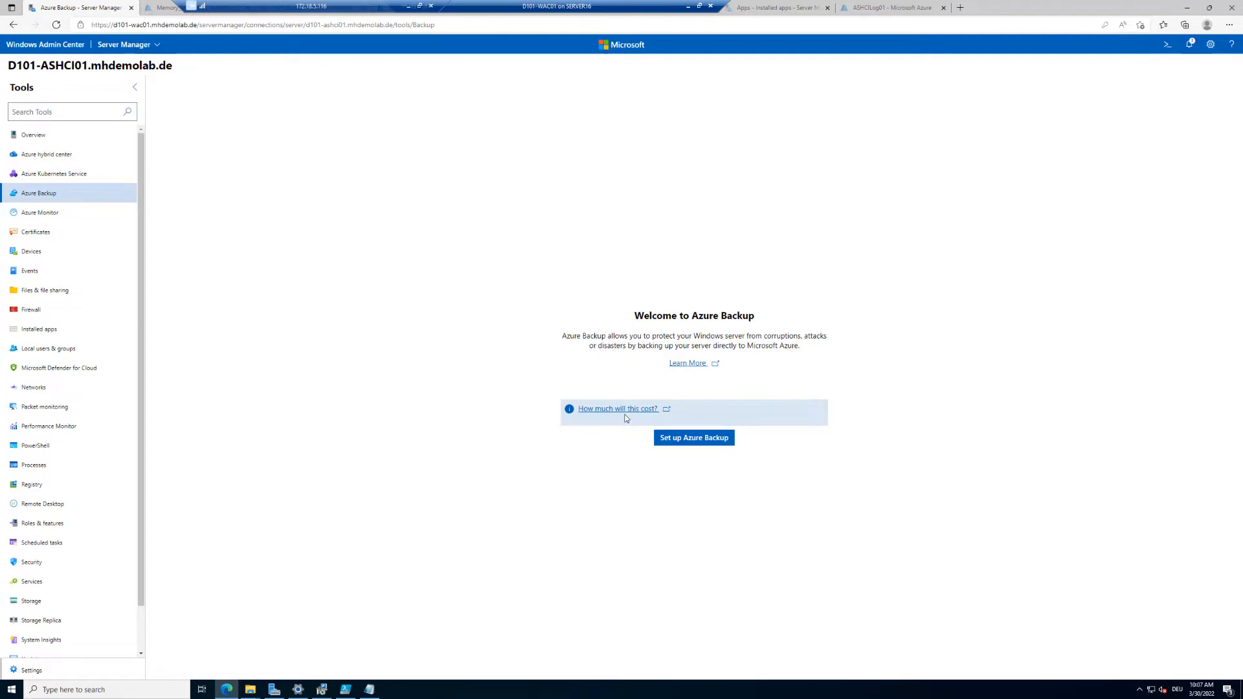
{"action": "left_click", "coordinate": [697, 443]}
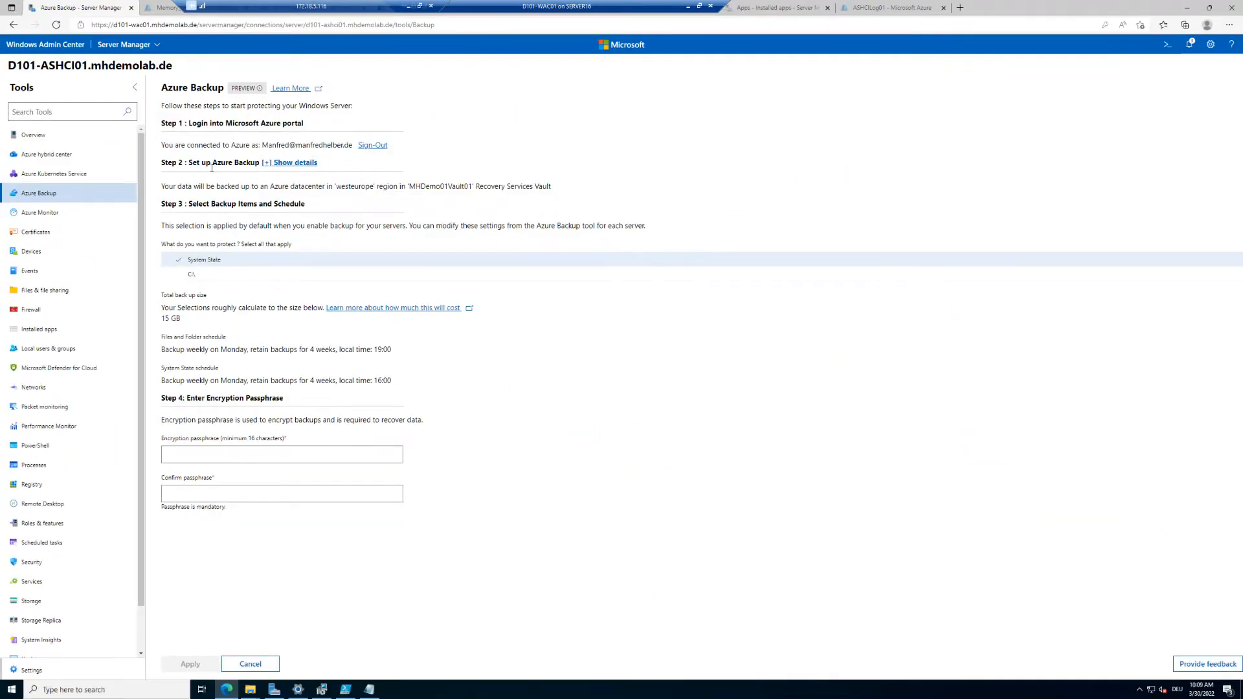
Show the Azure Backup setup details and choose the Microsoft Azure Sponsorship subscription with the new vault WACvault6
{"action": "left_click", "coordinate": [294, 164]}
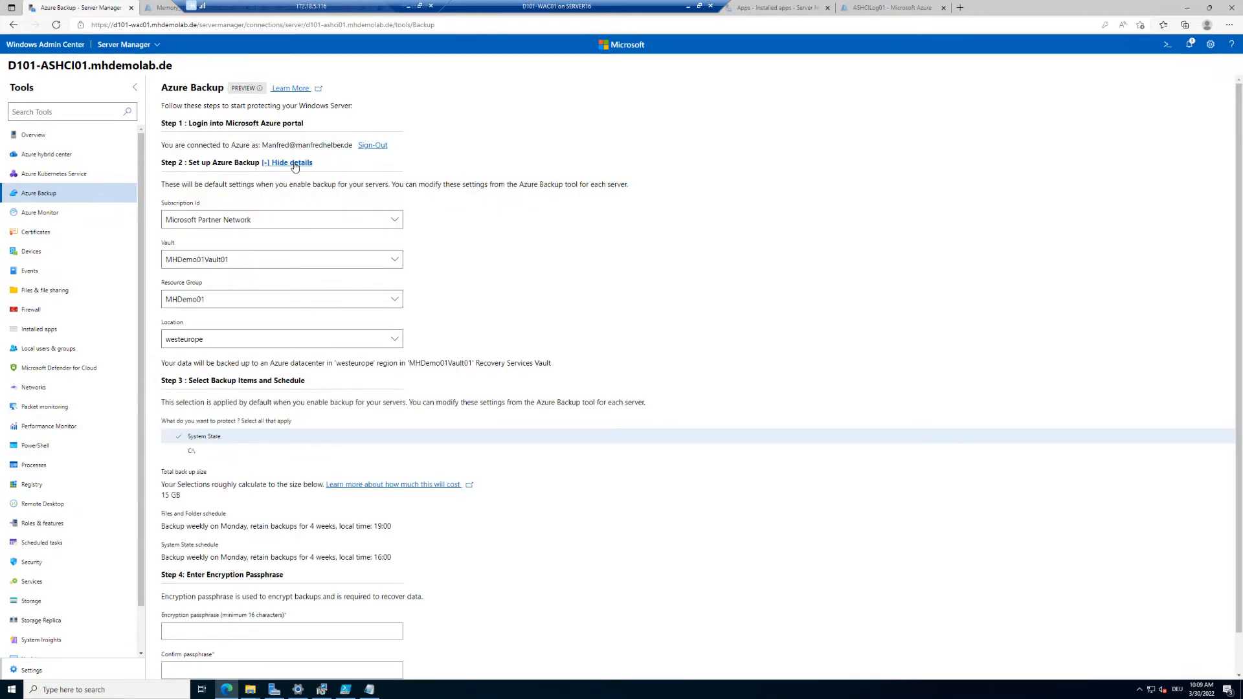
{"action": "left_click", "coordinate": [280, 166]}
{"action": "left_click", "coordinate": [279, 166]}
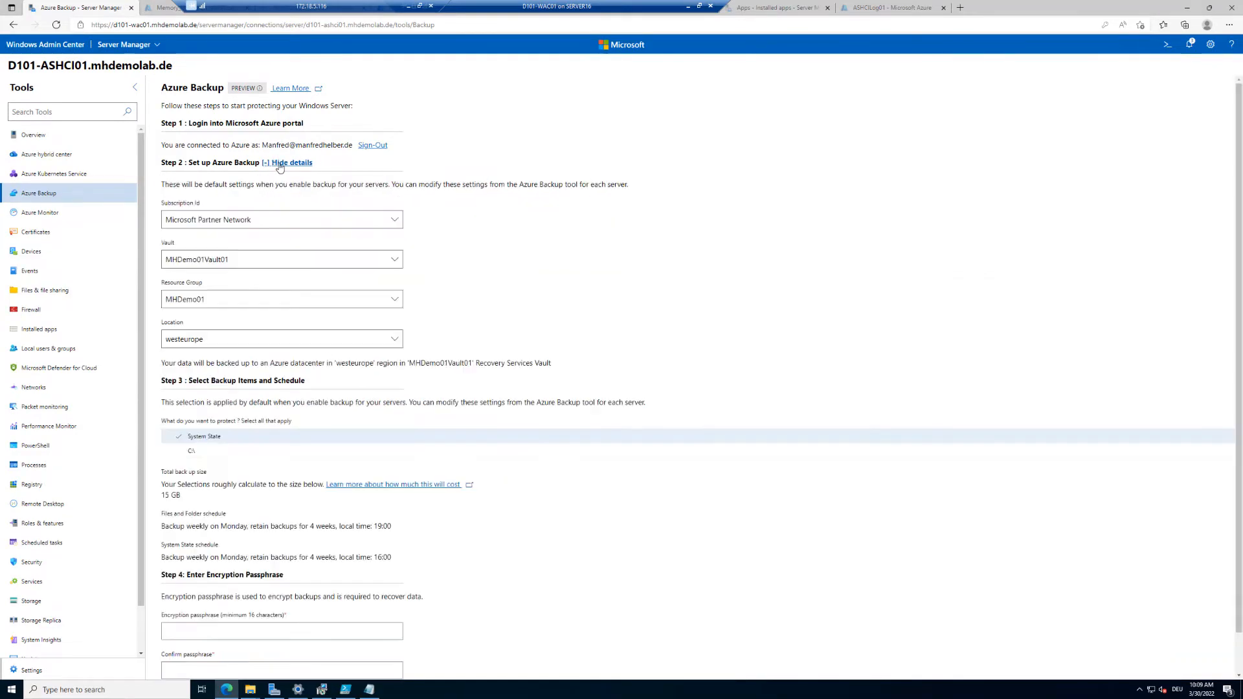
{"action": "left_click", "coordinate": [388, 221]}
{"action": "left_click", "coordinate": [268, 247]}
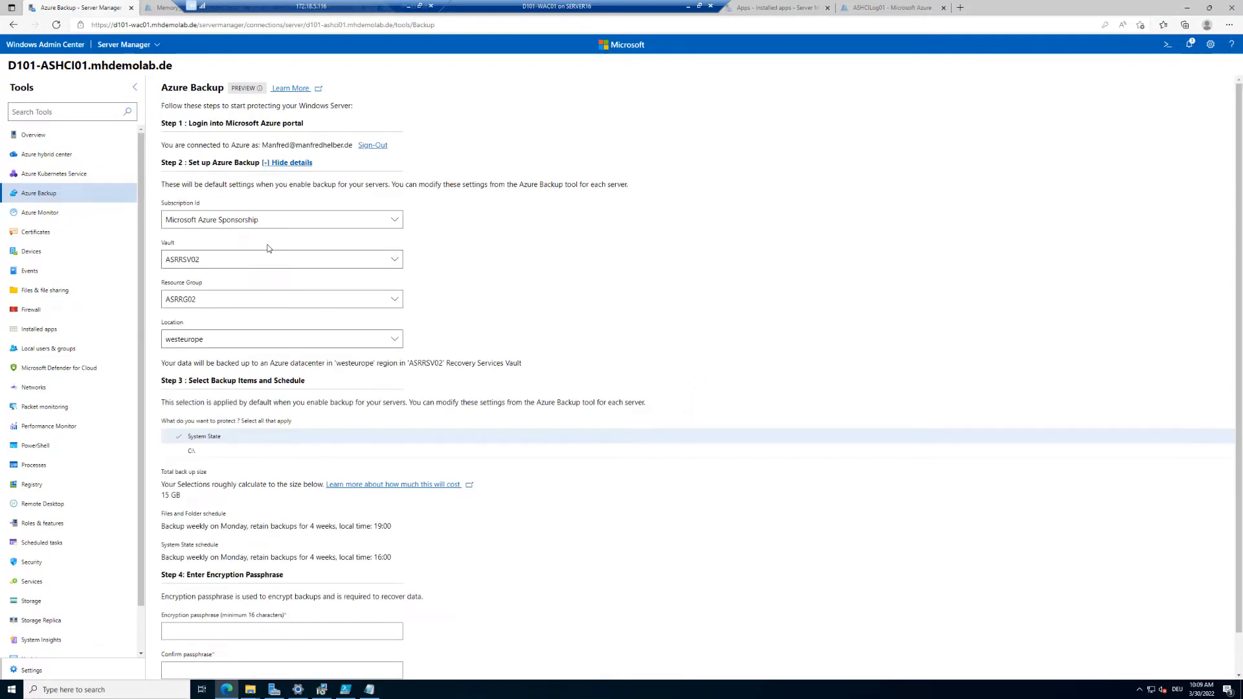
{"action": "left_click", "coordinate": [252, 257]}
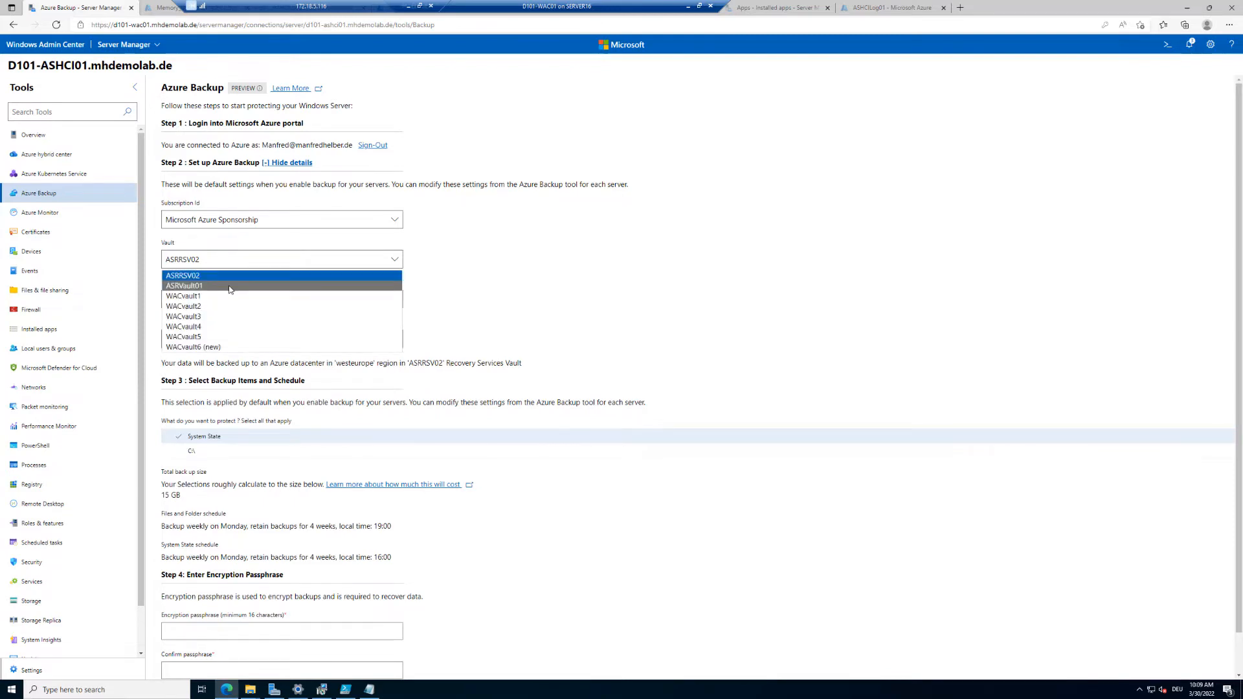
{"action": "left_click", "coordinate": [206, 348]}
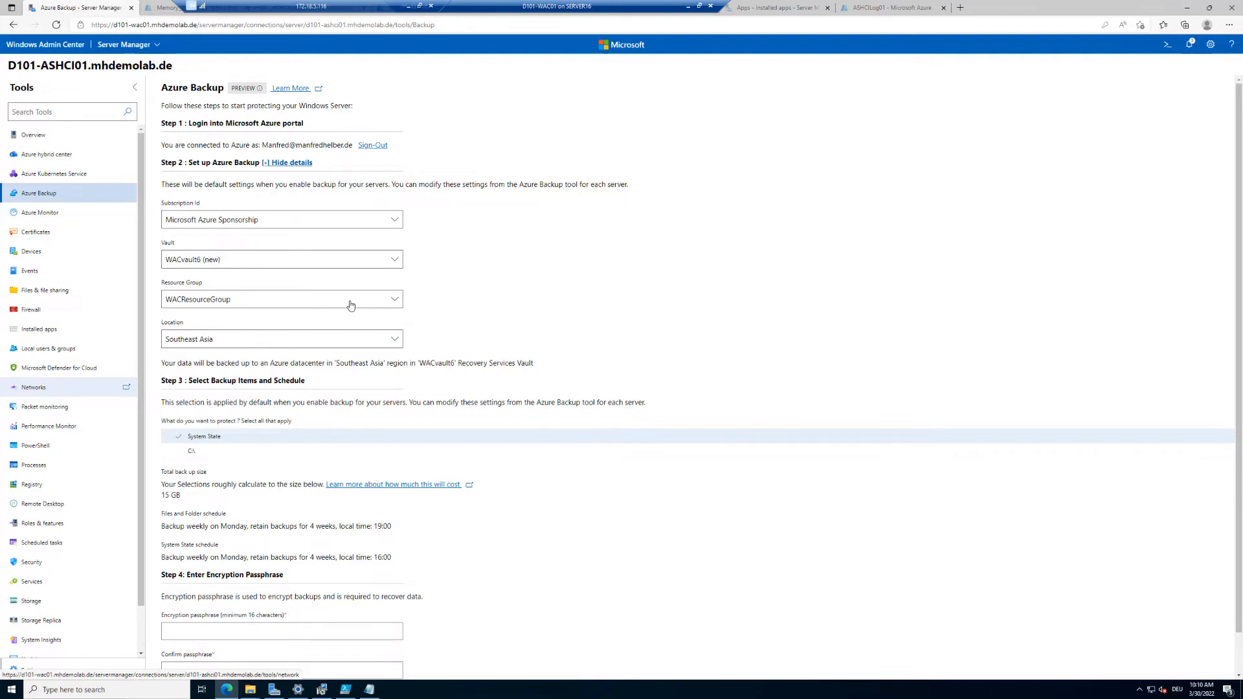
Set the resource group for the backup vault to ASHCIRG
{"action": "left_click", "coordinate": [391, 304]}
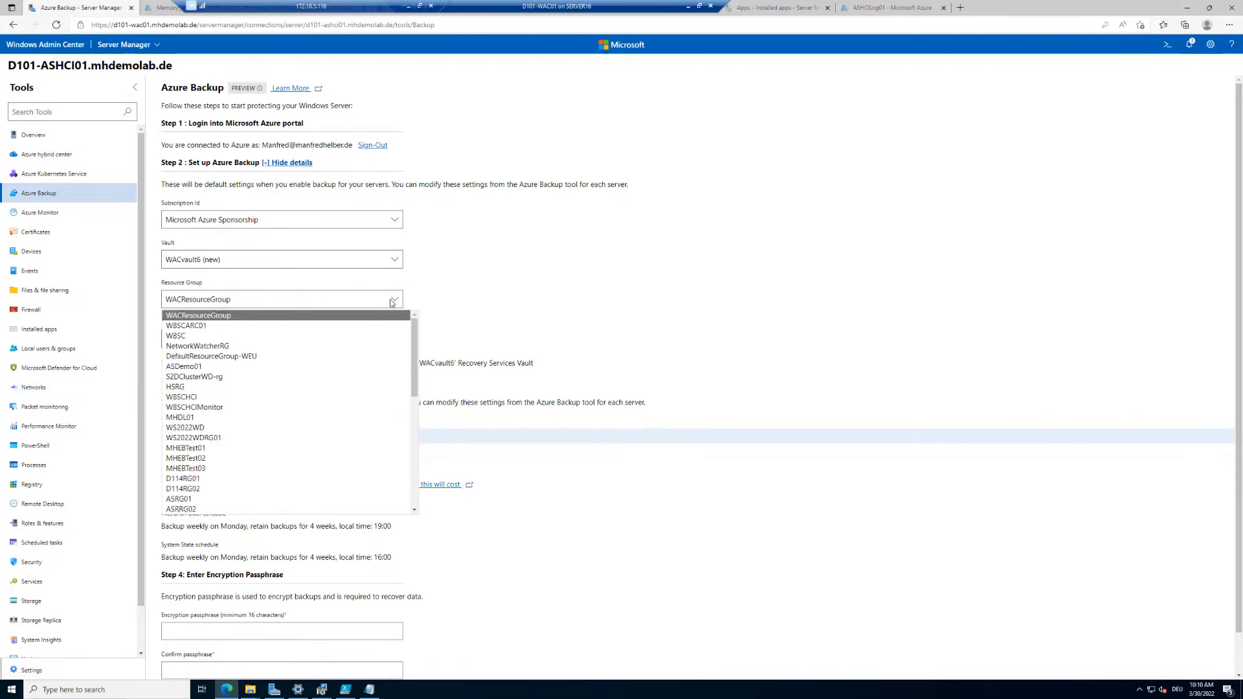
{"action": "scroll", "coordinate": [373, 383], "scroll_direction": "down", "scroll_amount": 10}
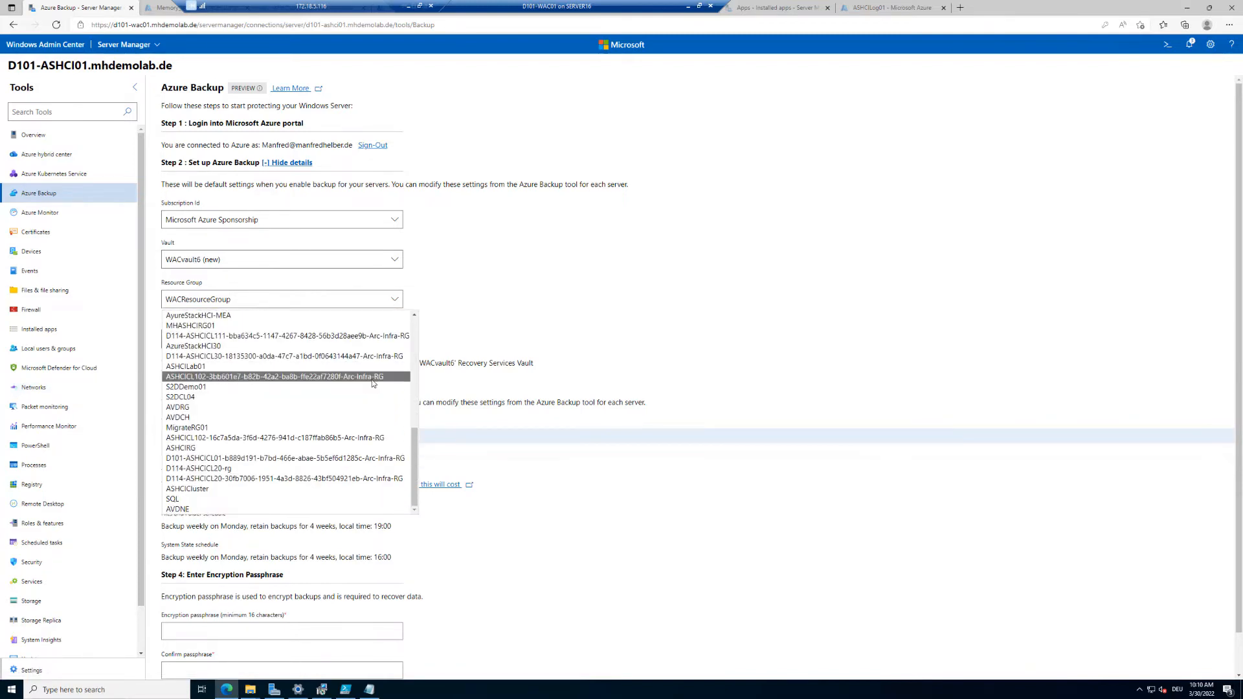
{"action": "scroll", "coordinate": [373, 383], "scroll_direction": "up", "scroll_amount": 10}
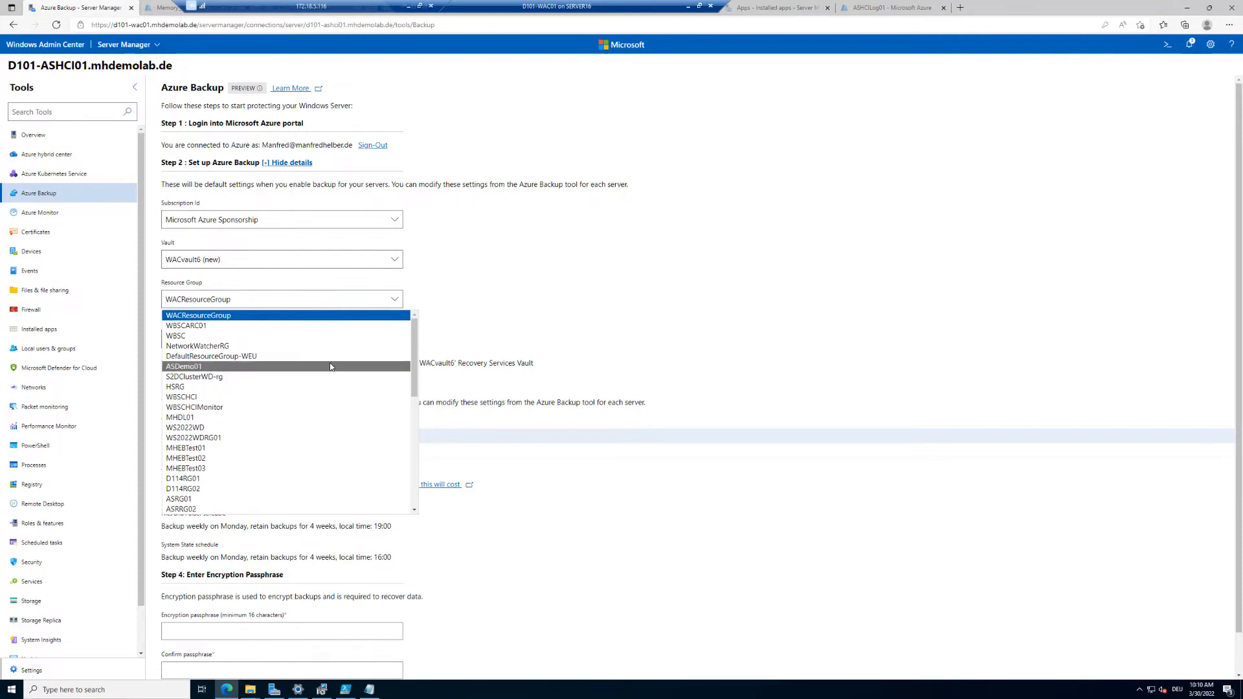
{"action": "scroll", "coordinate": [310, 364], "scroll_direction": "down", "scroll_amount": 2}
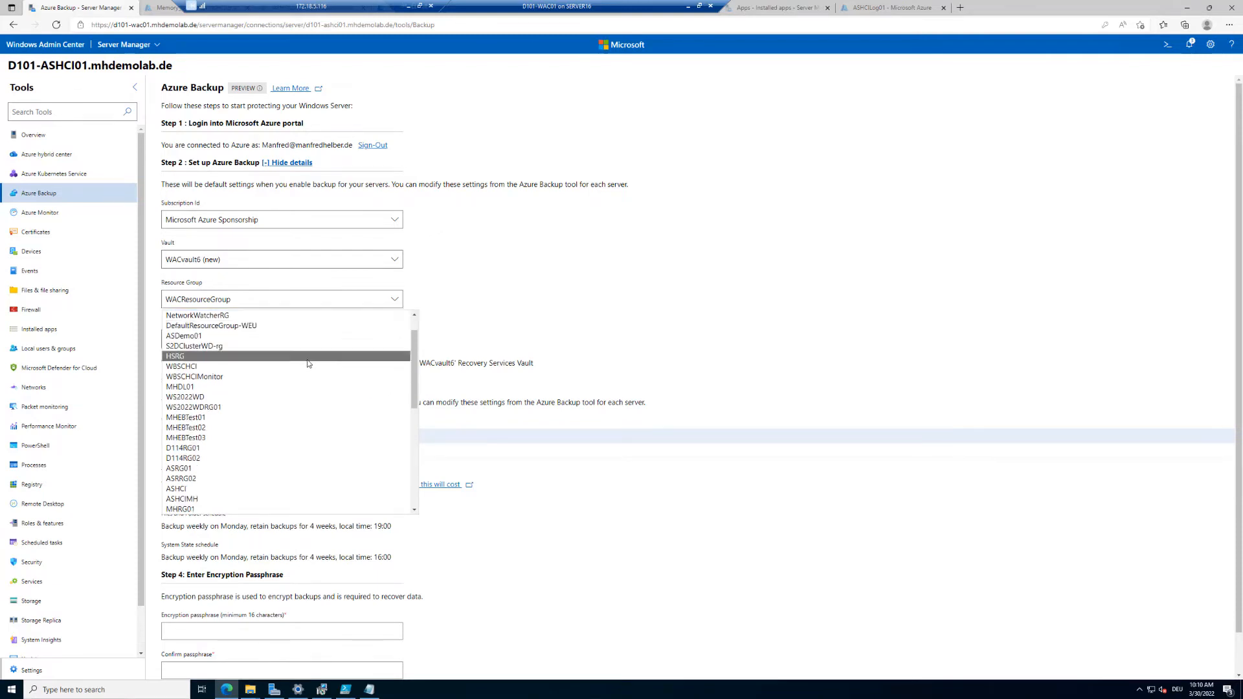
{"action": "scroll", "coordinate": [307, 367], "scroll_direction": "down", "scroll_amount": 1}
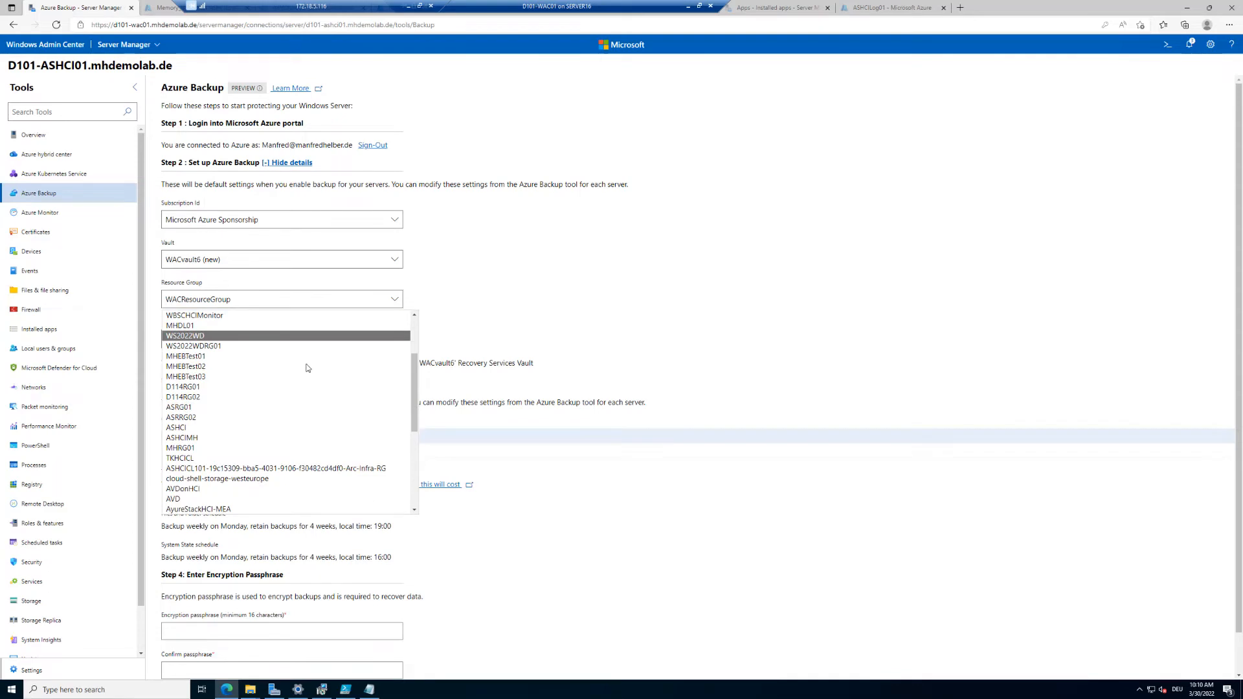
{"action": "scroll", "coordinate": [308, 368], "scroll_direction": "down", "scroll_amount": 4}
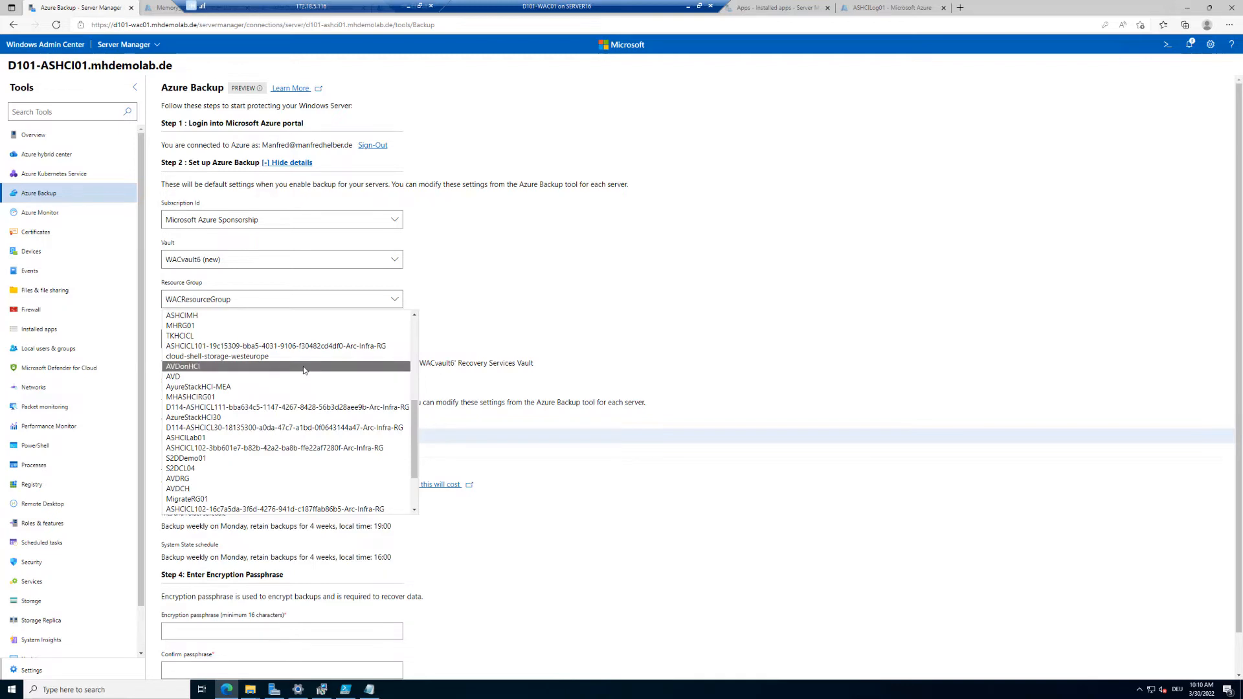
{"action": "scroll", "coordinate": [303, 370], "scroll_direction": "down", "scroll_amount": 2}
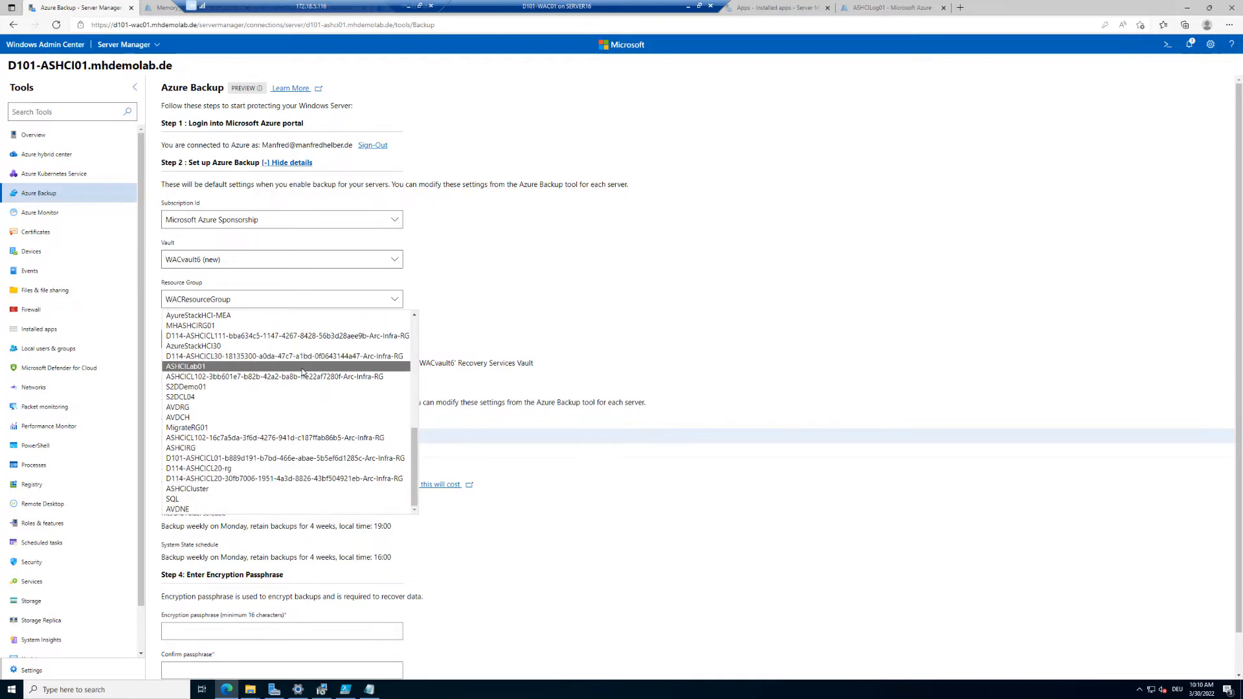
{"action": "left_click", "coordinate": [199, 452]}
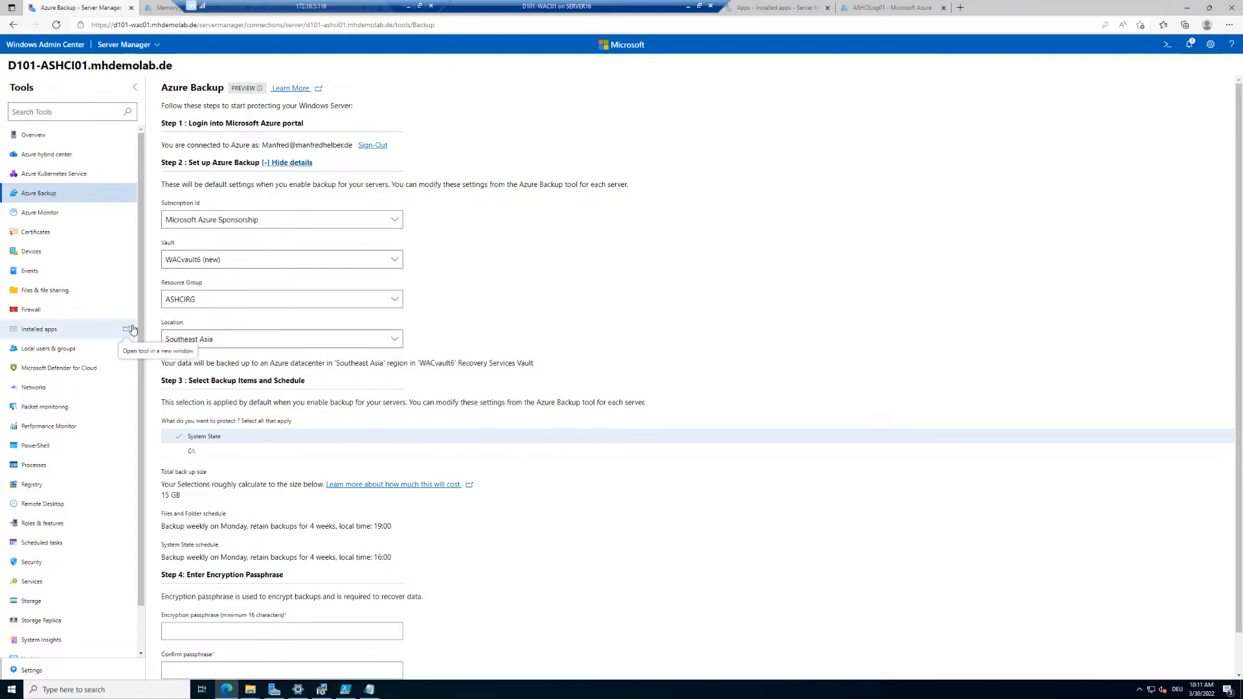
Set the location of the backup vault to West Europe
{"action": "left_click", "coordinate": [235, 343]}
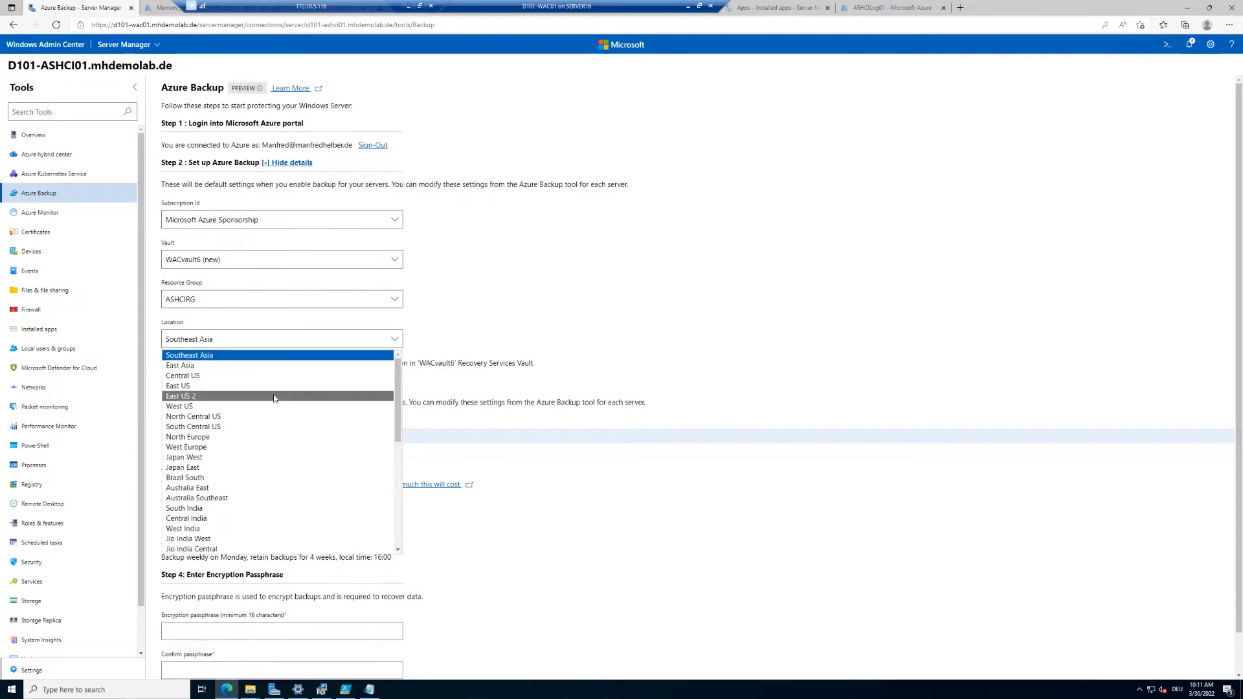
{"action": "scroll", "coordinate": [275, 399], "scroll_direction": "down", "scroll_amount": 1}
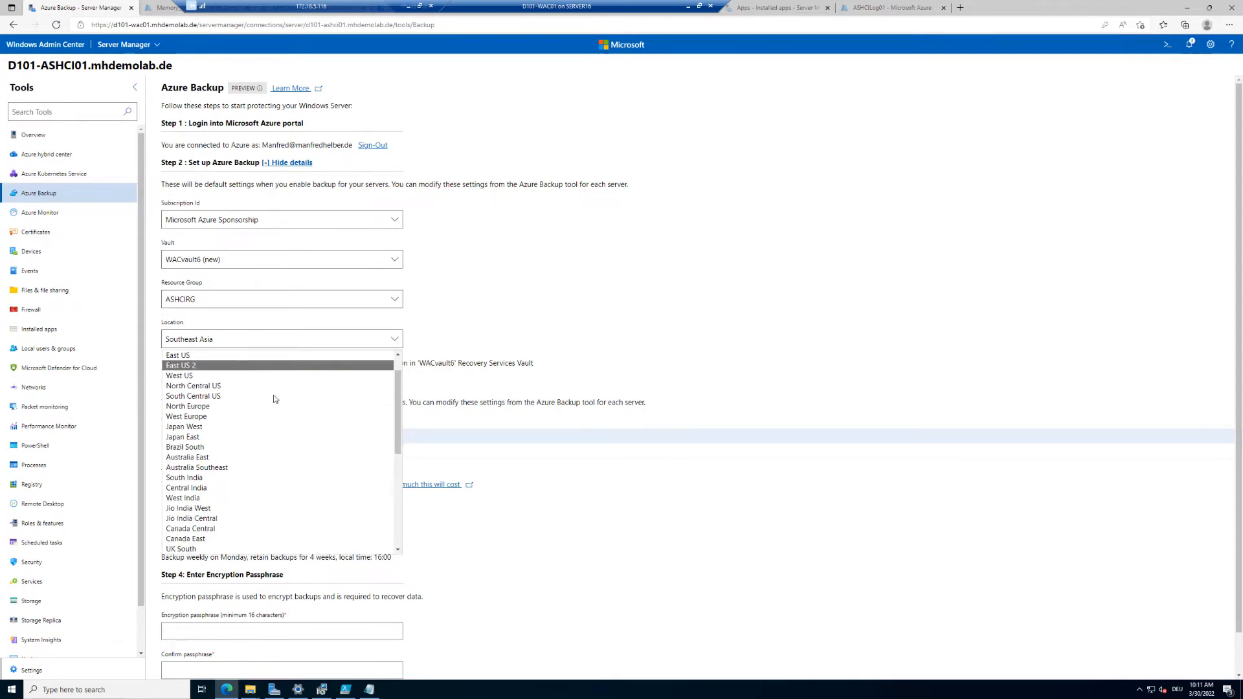
{"action": "scroll", "coordinate": [274, 399], "scroll_direction": "down", "scroll_amount": 3}
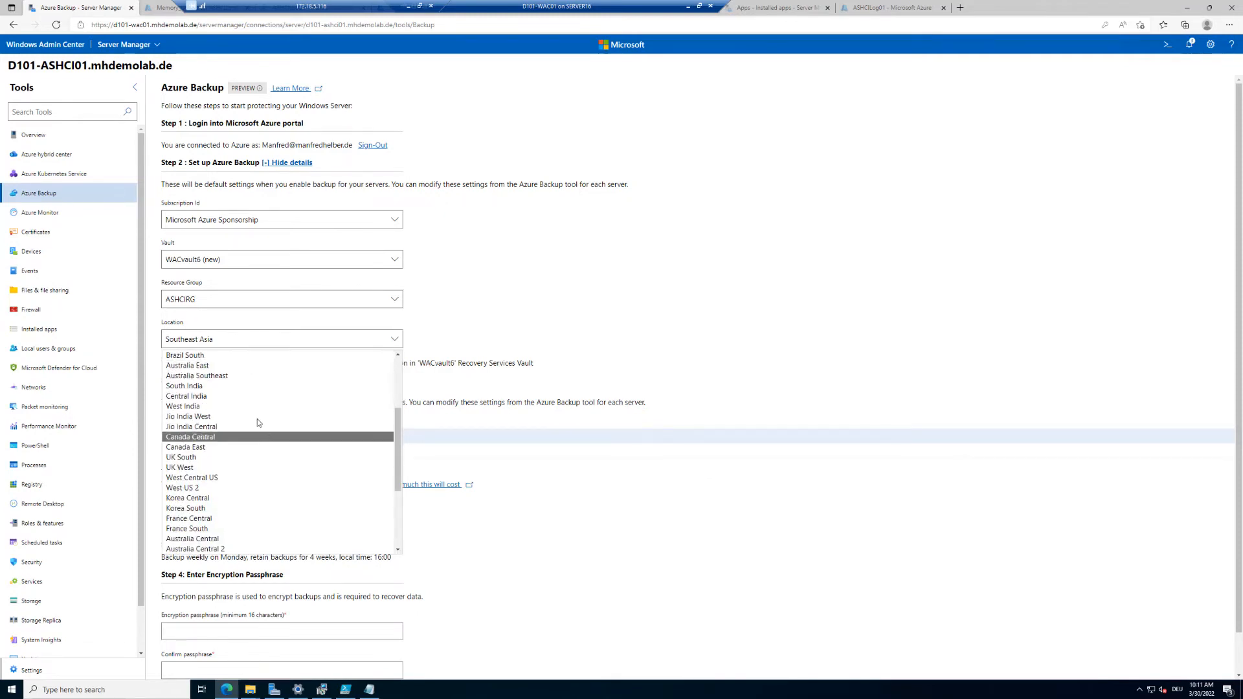
{"action": "scroll", "coordinate": [260, 453], "scroll_direction": "down", "scroll_amount": 1}
{"action": "scroll", "coordinate": [261, 458], "scroll_direction": "down", "scroll_amount": 2}
{"action": "scroll", "coordinate": [262, 458], "scroll_direction": "down", "scroll_amount": 2}
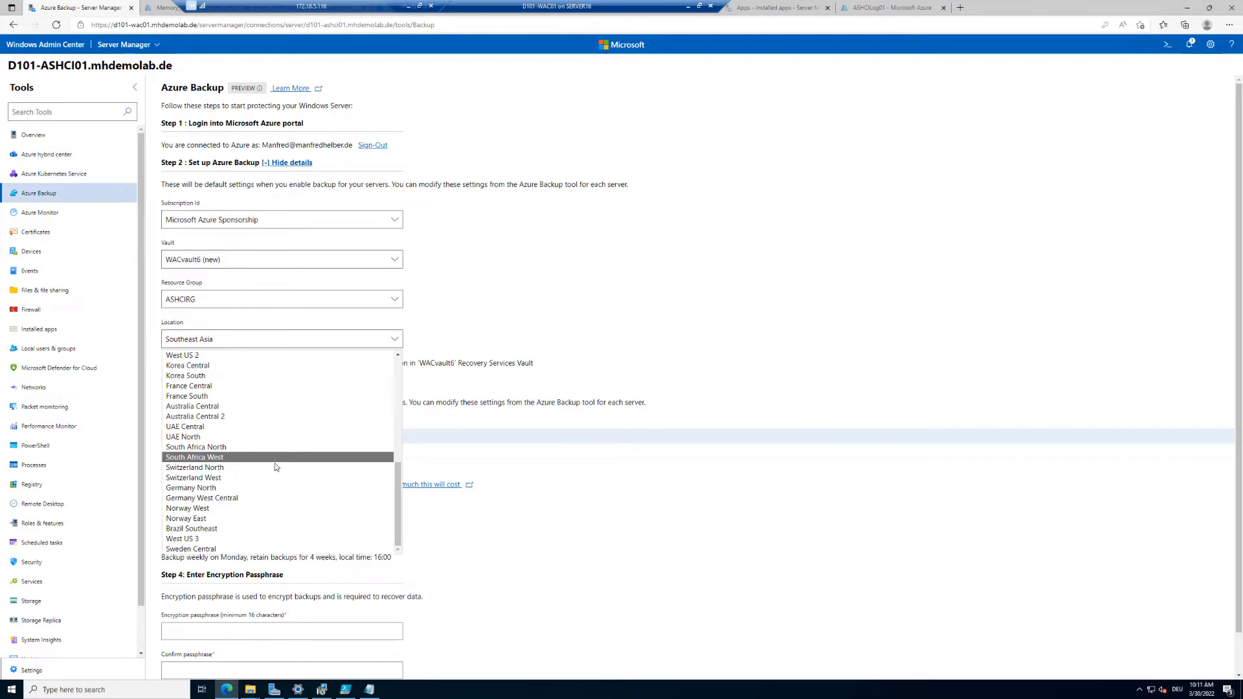
{"action": "scroll", "coordinate": [275, 467], "scroll_direction": "up", "scroll_amount": 6}
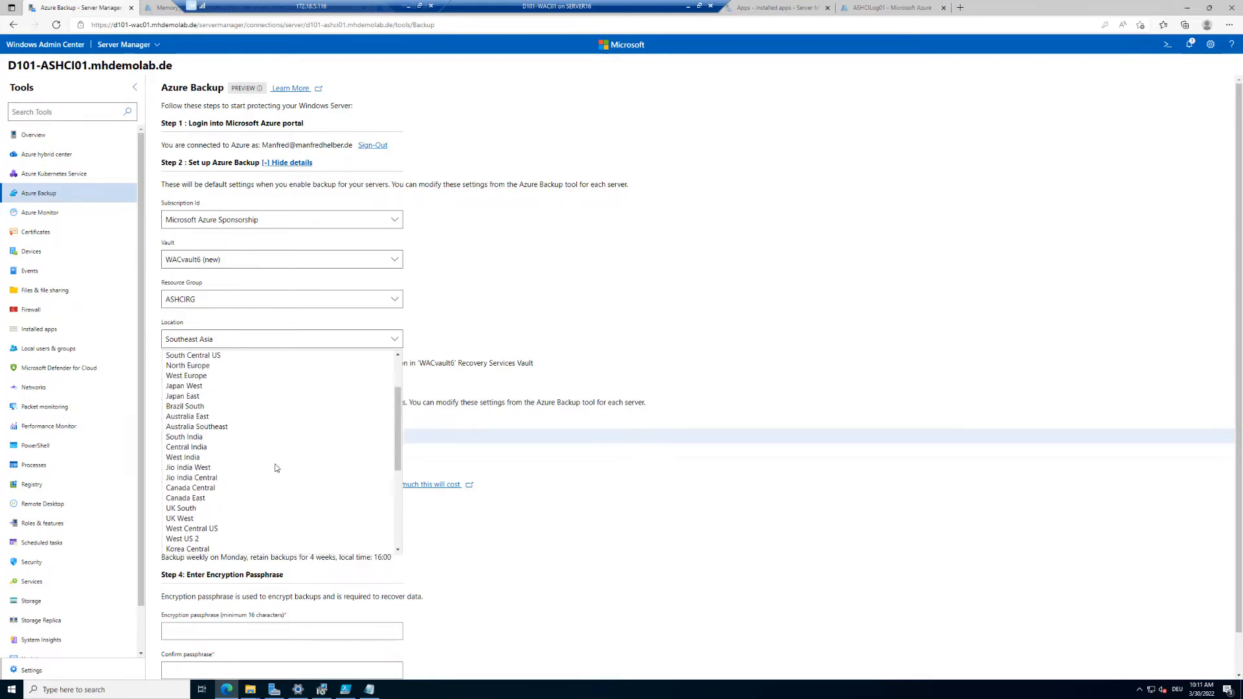
{"action": "scroll", "coordinate": [275, 467], "scroll_direction": "up", "scroll_amount": 2}
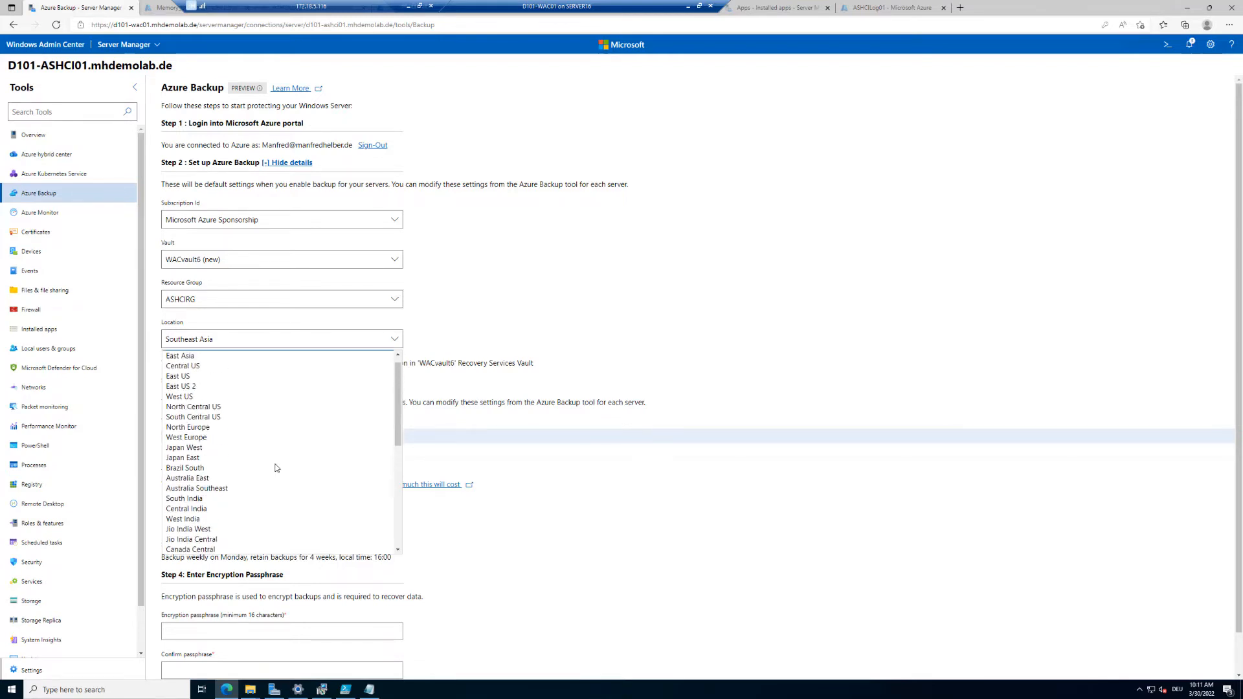
{"action": "left_click", "coordinate": [210, 438]}
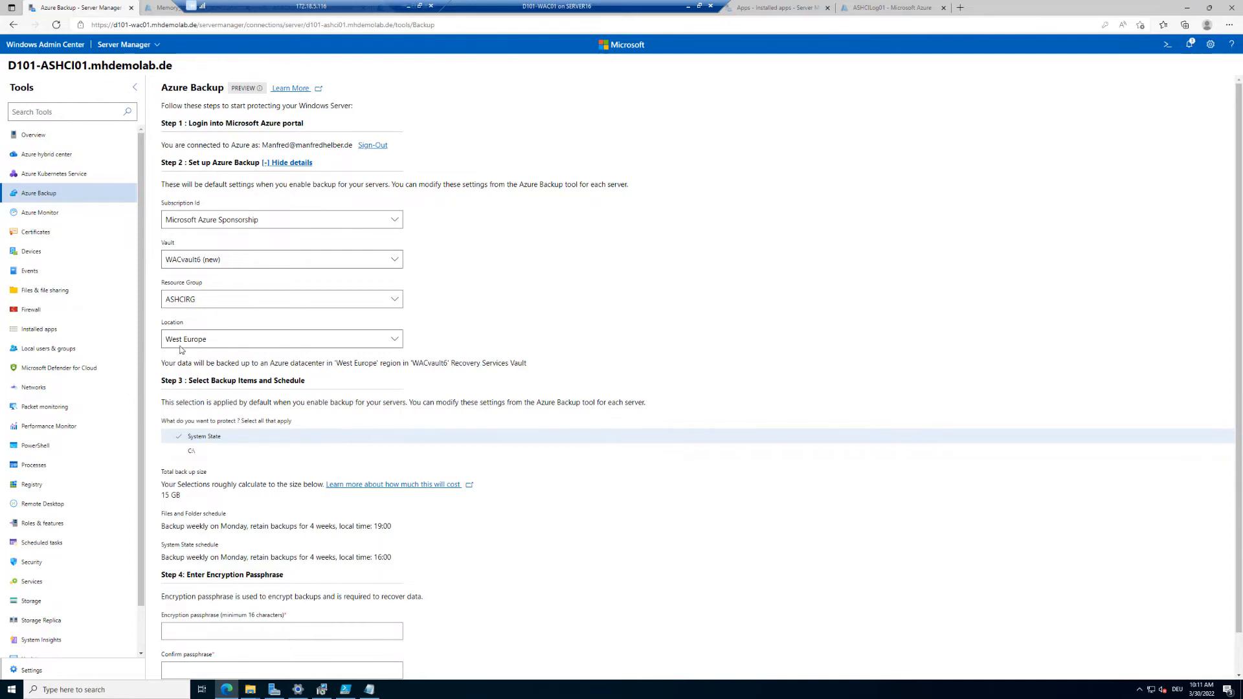
Add the C:\ drive to the items to protect alongside System State
{"action": "left_click", "coordinate": [182, 452]}
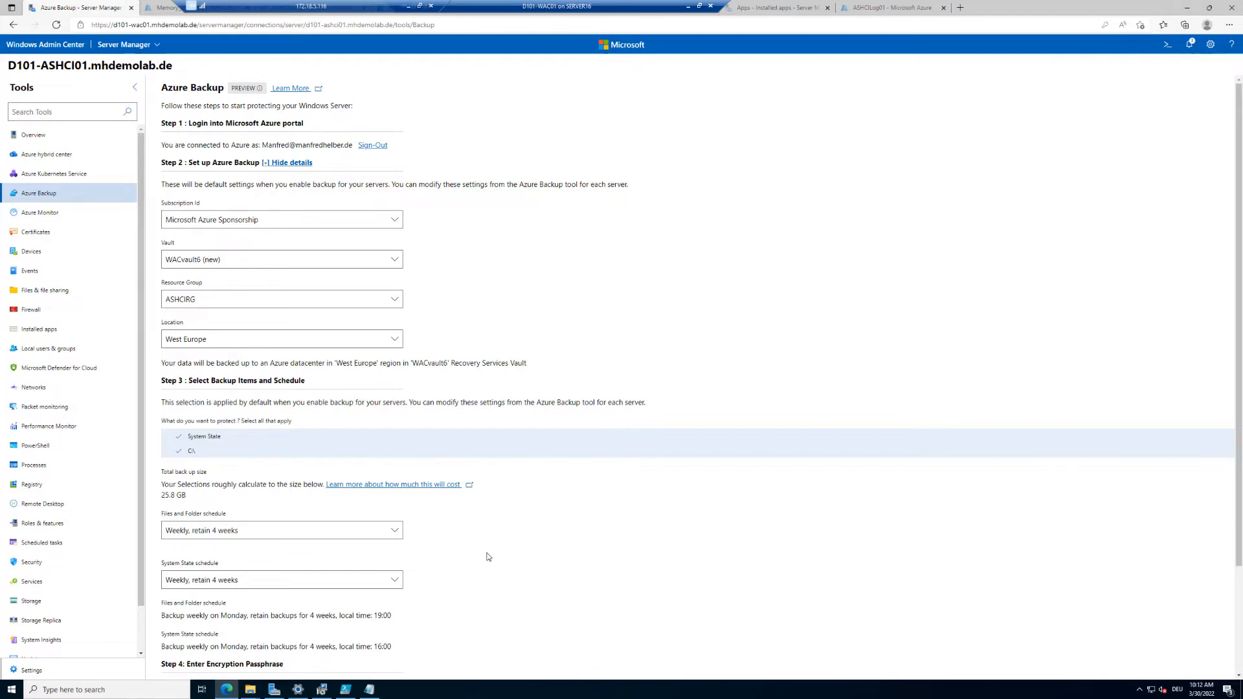
{"action": "key", "text": "ctrl+1"}
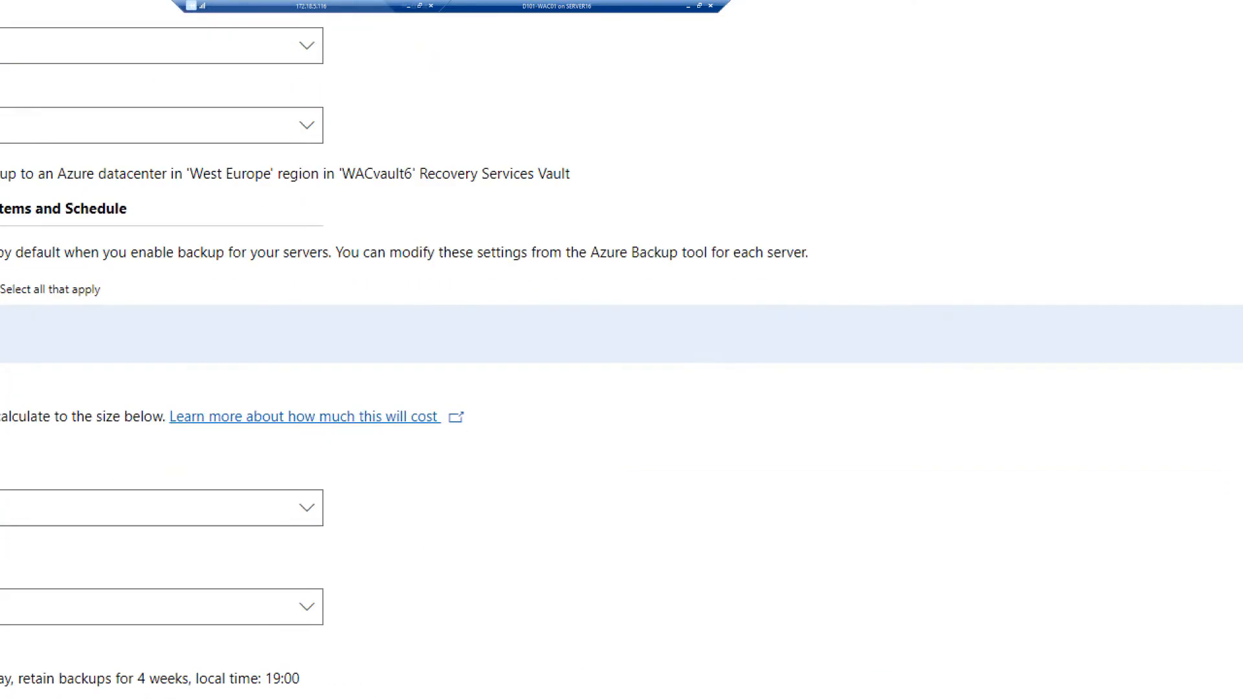
{"action": "left_click", "coordinate": [281, 502]}
{"action": "left_click_drag", "start_coordinate": [33, 478], "coordinate": [139, 510]}
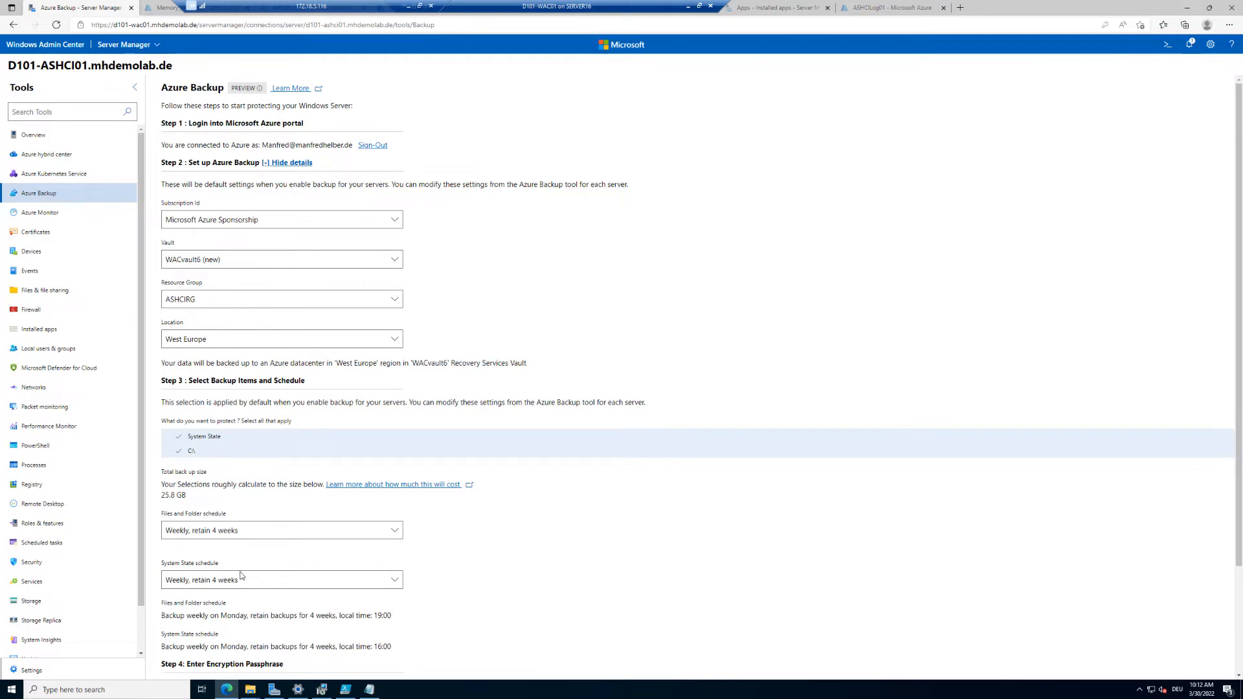
Enter and confirm the encryption passphrase for the backups, and apply the Azure Backup configuration
{"action": "scroll", "coordinate": [606, 606], "scroll_direction": "down", "scroll_amount": 2}
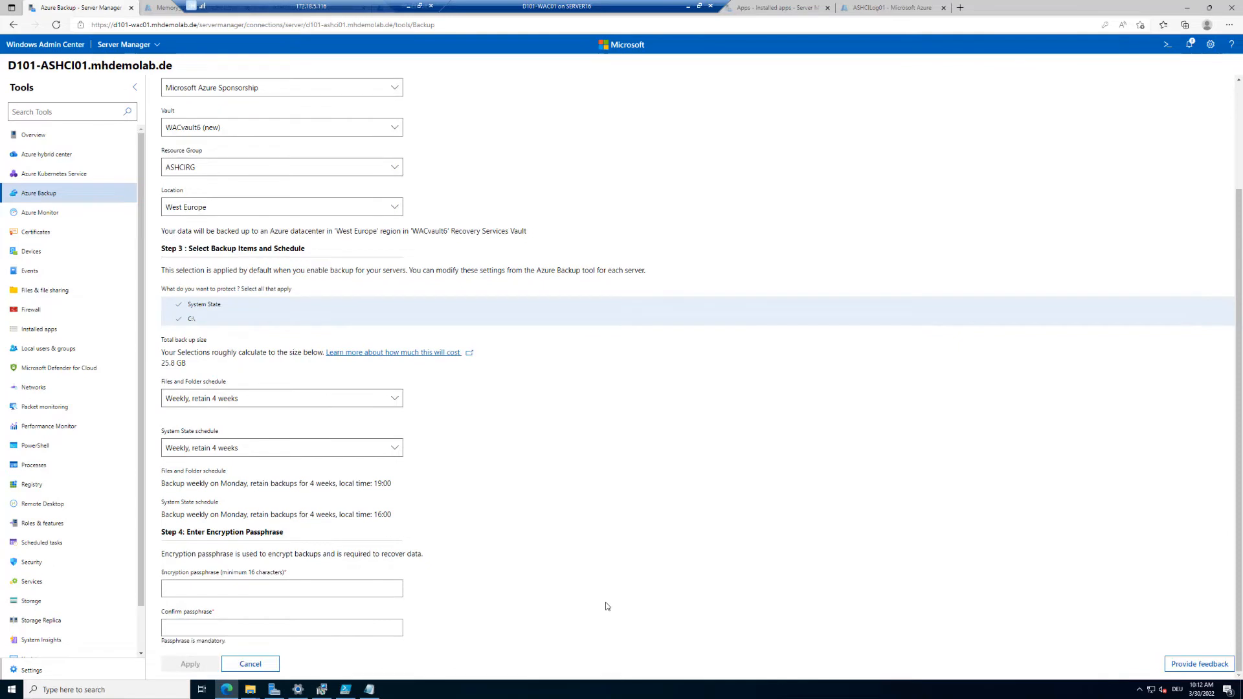
{"action": "left_click", "coordinate": [338, 589]}
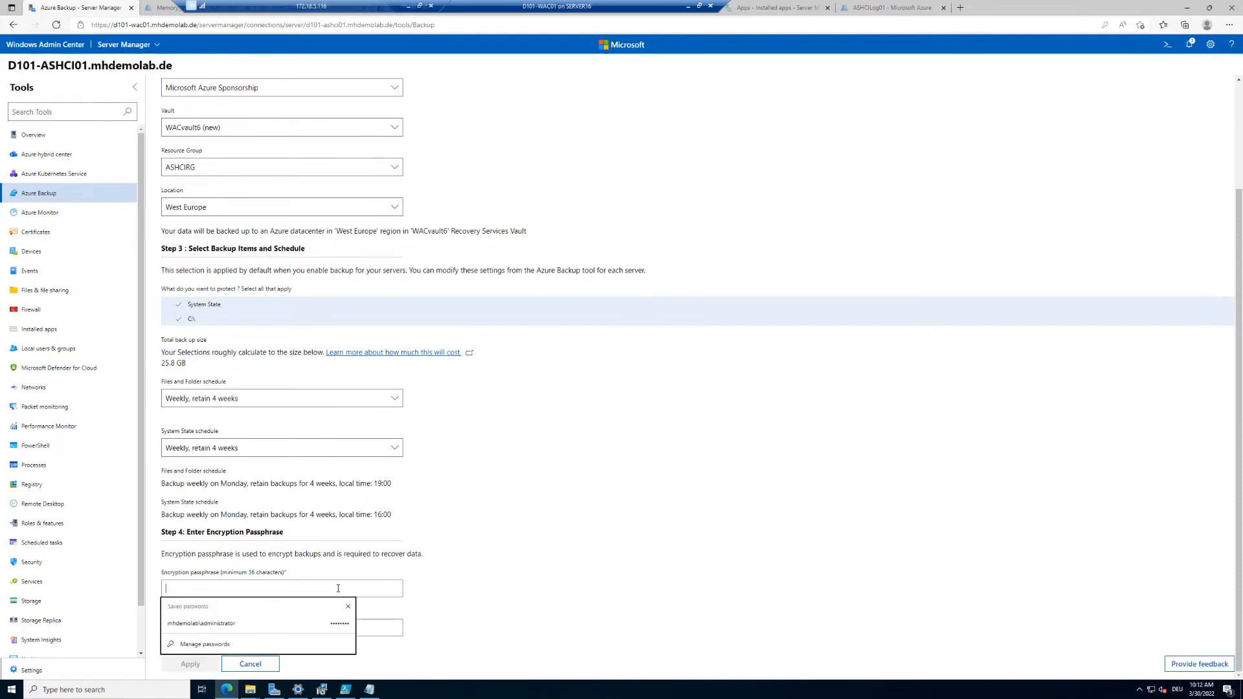
{"action": "type", "text": "••••••"}
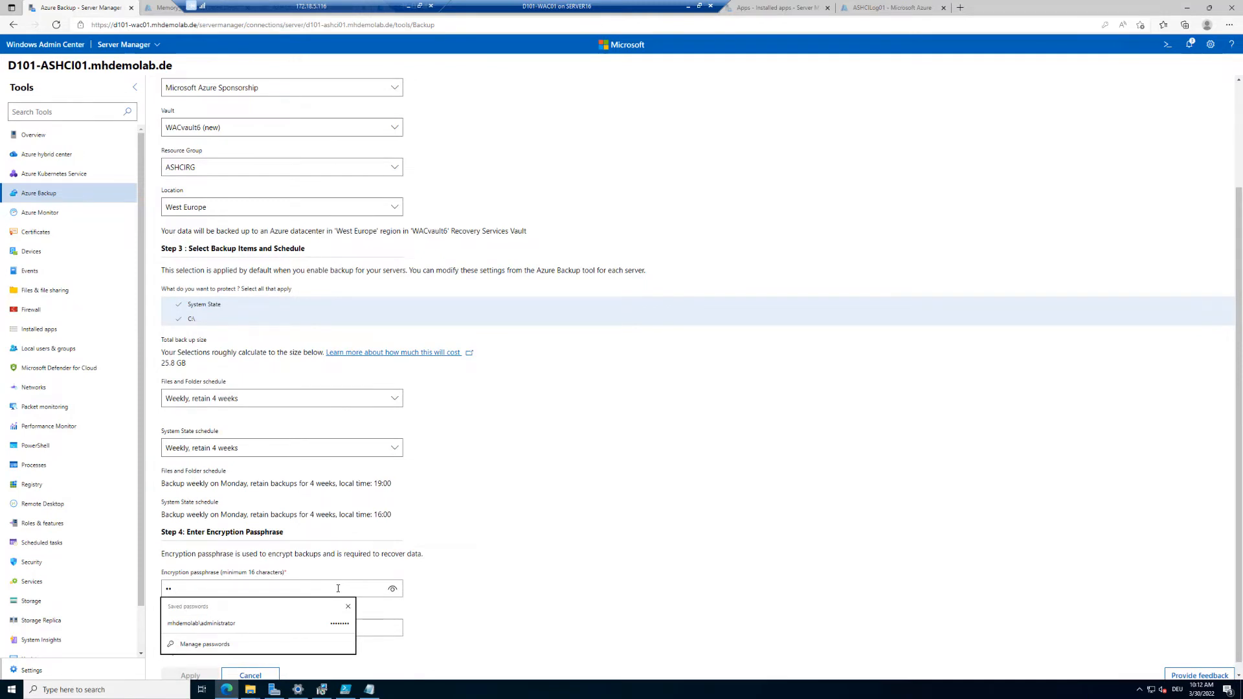
{"action": "type", "text": "•••••••••••••"}
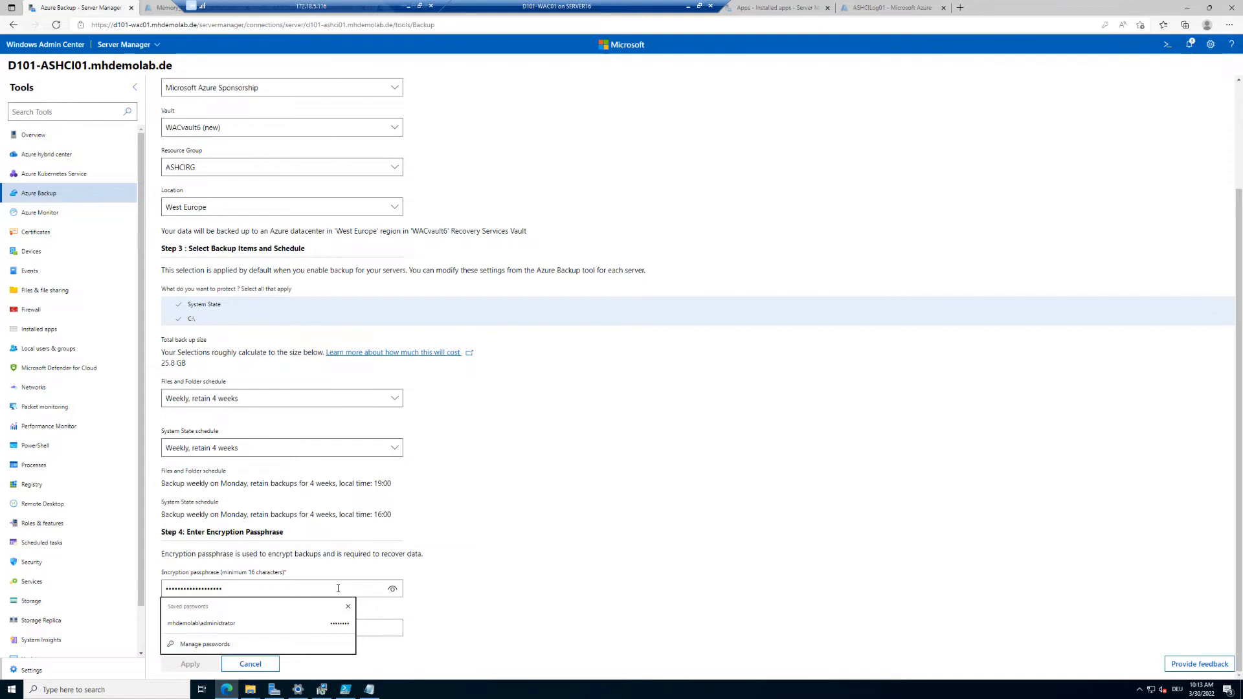
{"action": "key", "text": "Tab"}
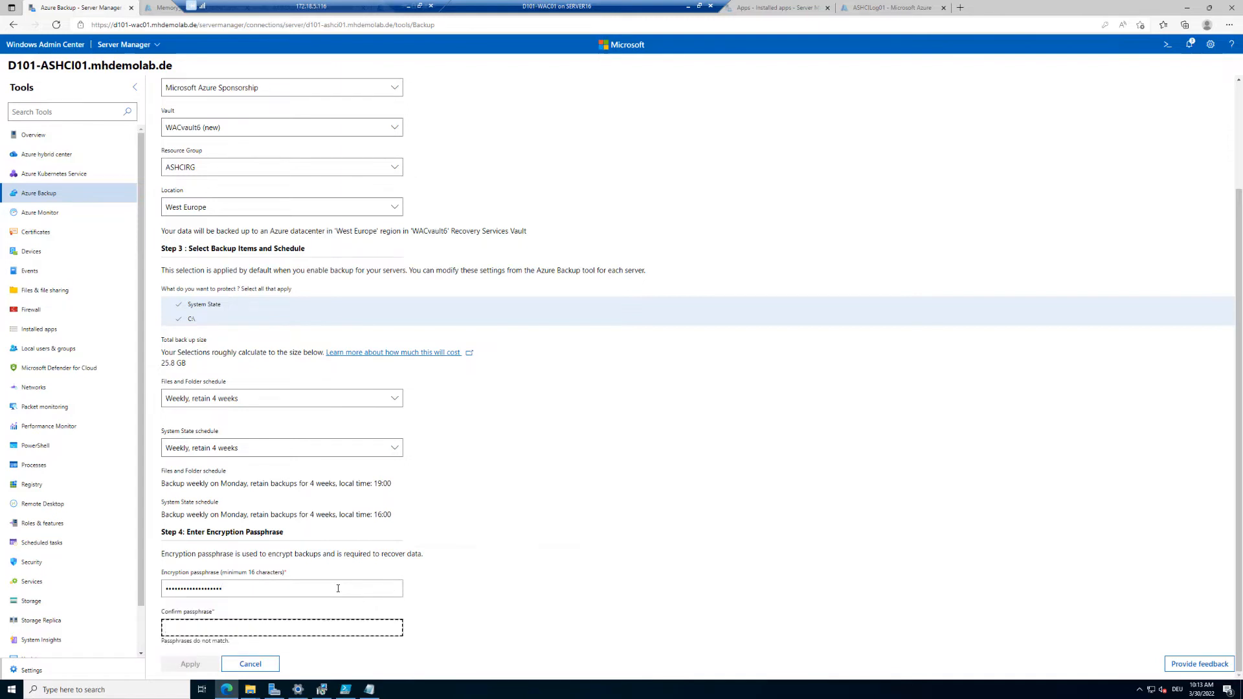
{"action": "type", "text": "••••••••••••••••"}
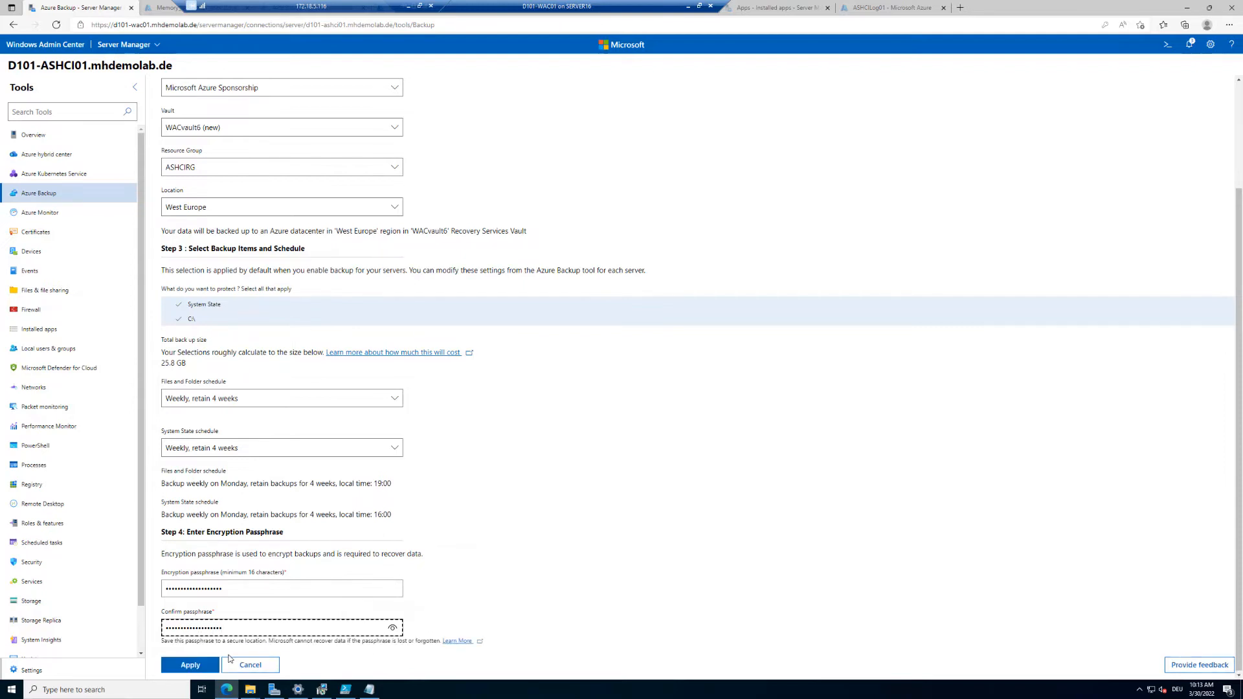
{"action": "left_click", "coordinate": [207, 666]}
{"action": "left_click", "coordinate": [196, 660]}
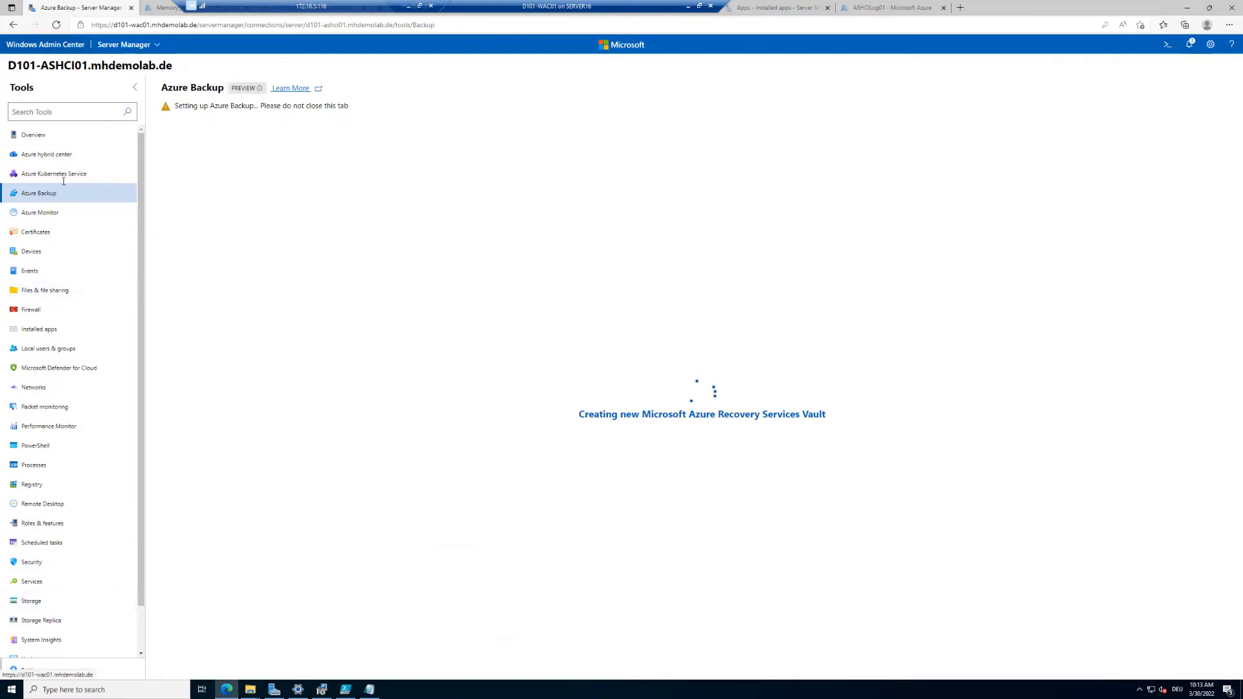
Open the node's Installed apps in a new browser tab and submit the administrator username and password under another account for the connection
{"action": "right_click", "coordinate": [44, 330]}
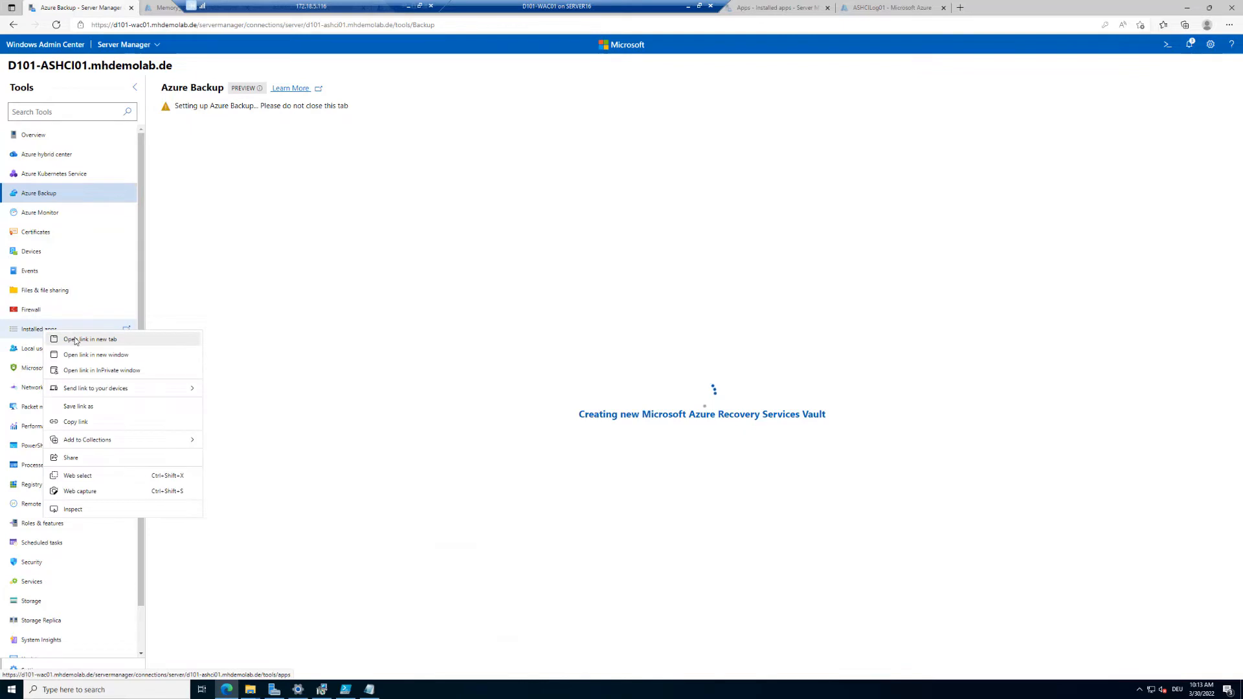
{"action": "left_click", "coordinate": [62, 339]}
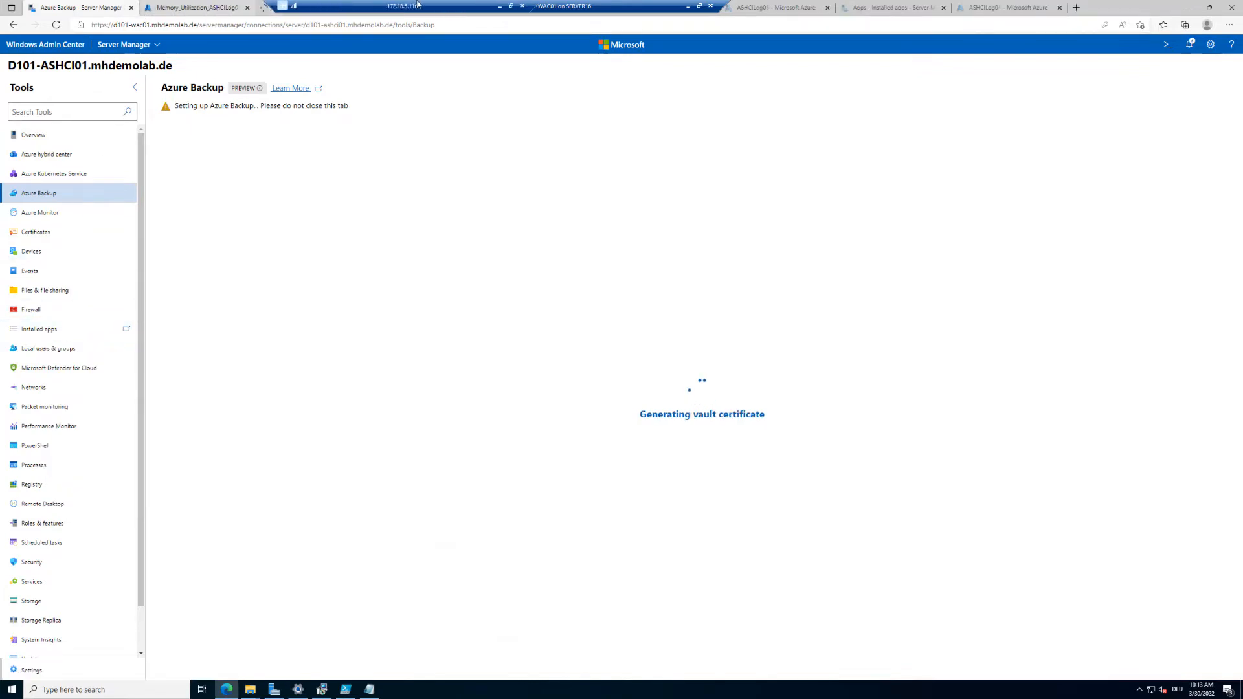
{"action": "left_click", "coordinate": [310, 6]}
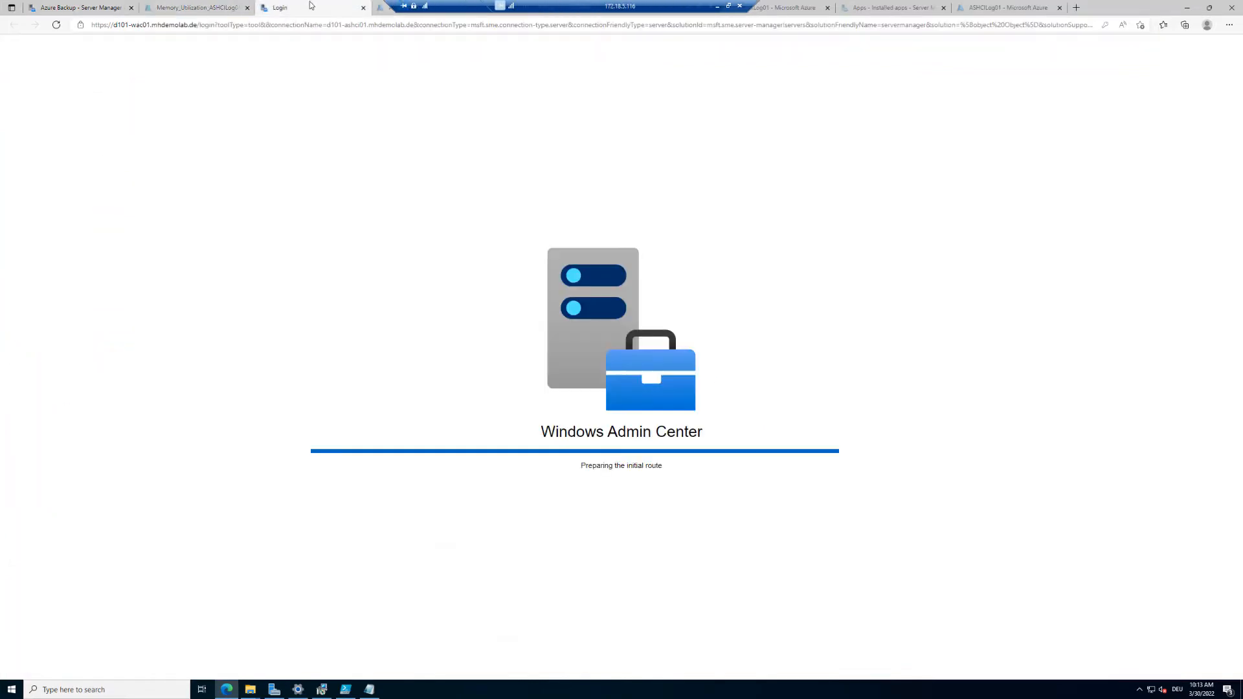
{"action": "left_click", "coordinate": [1013, 136]}
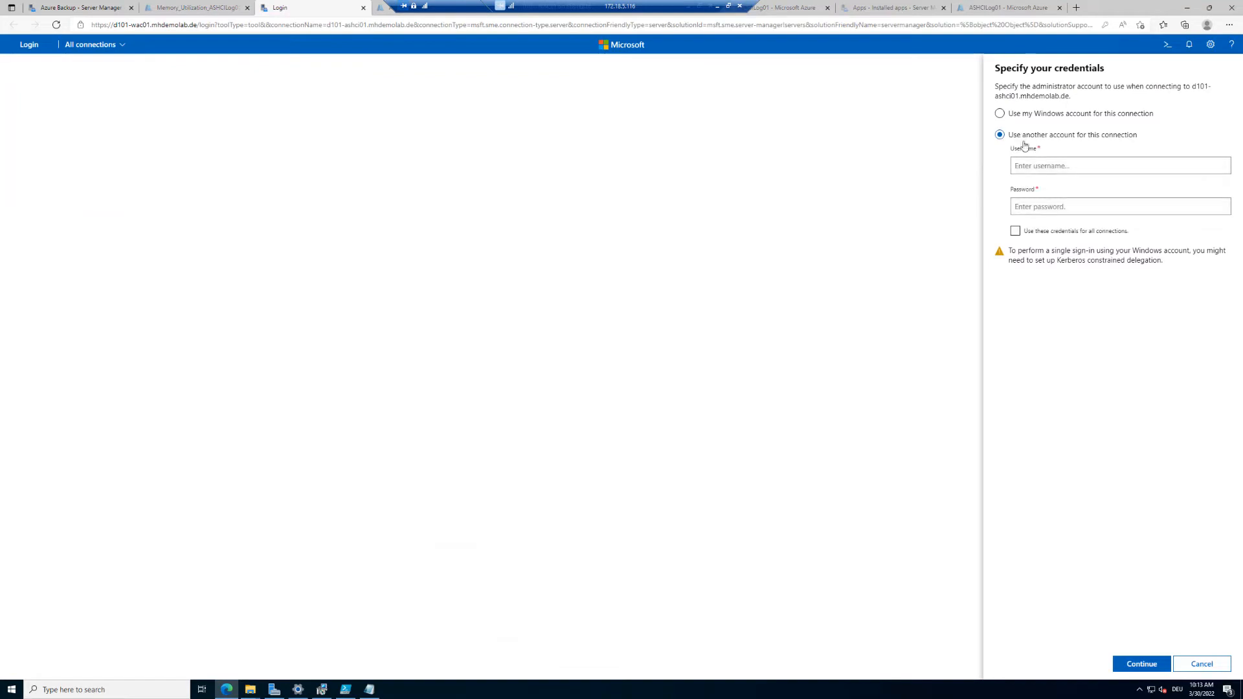
{"action": "left_click", "coordinate": [1047, 165]}
{"action": "left_click", "coordinate": [1068, 201]}
{"action": "key", "text": "Return"}
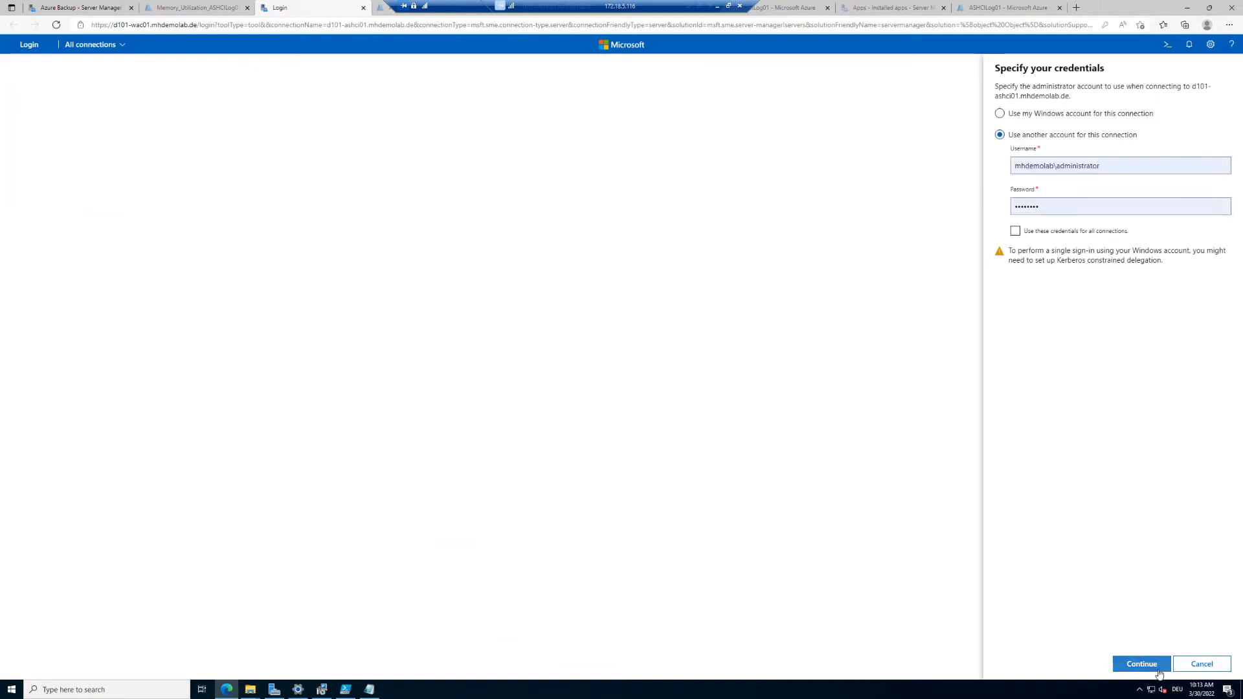
Check the Azure Backup setup progress, then connect to D101-ASHCI01 from all connections in the new tab and open its installed apps
{"action": "left_click", "coordinate": [88, 7]}
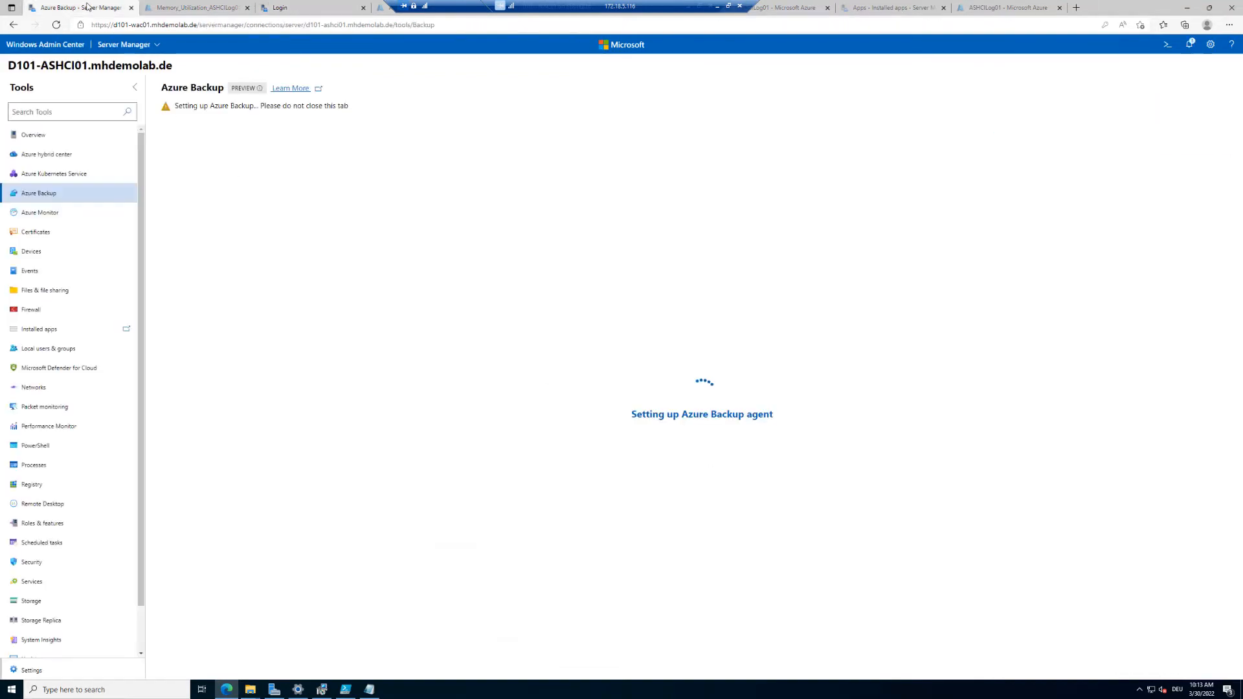
{"action": "left_click", "coordinate": [313, 7]}
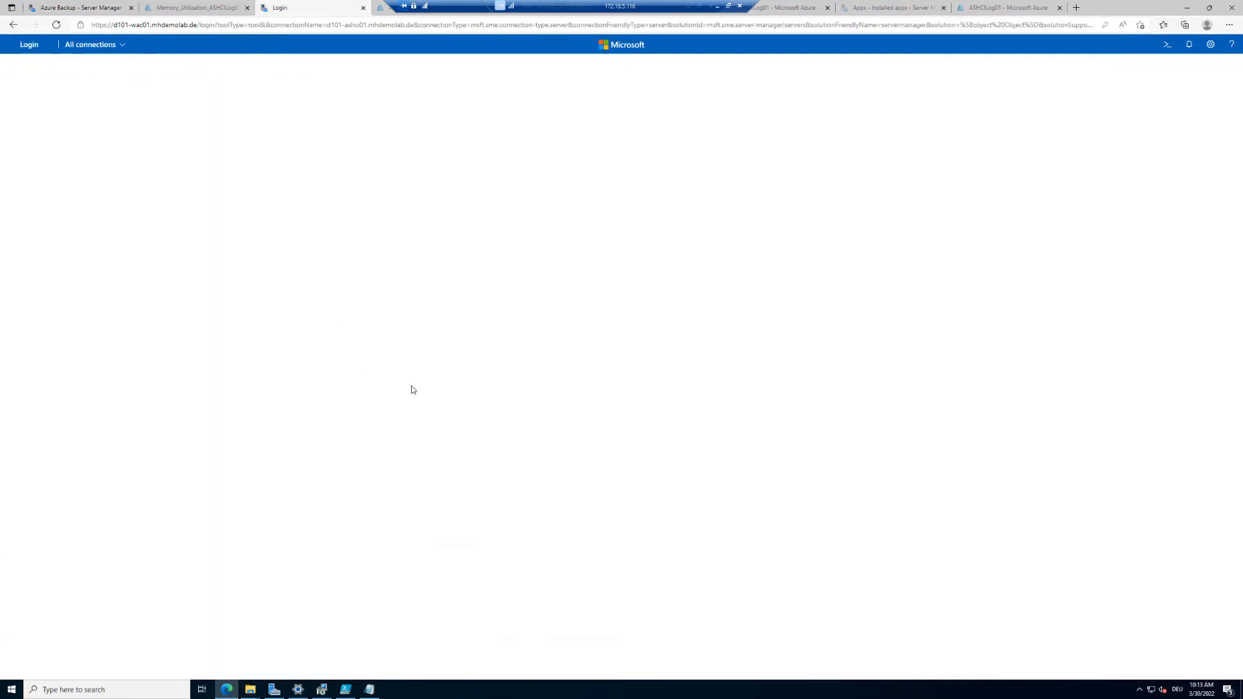
{"action": "left_click", "coordinate": [76, 45]}
{"action": "left_click", "coordinate": [88, 62]}
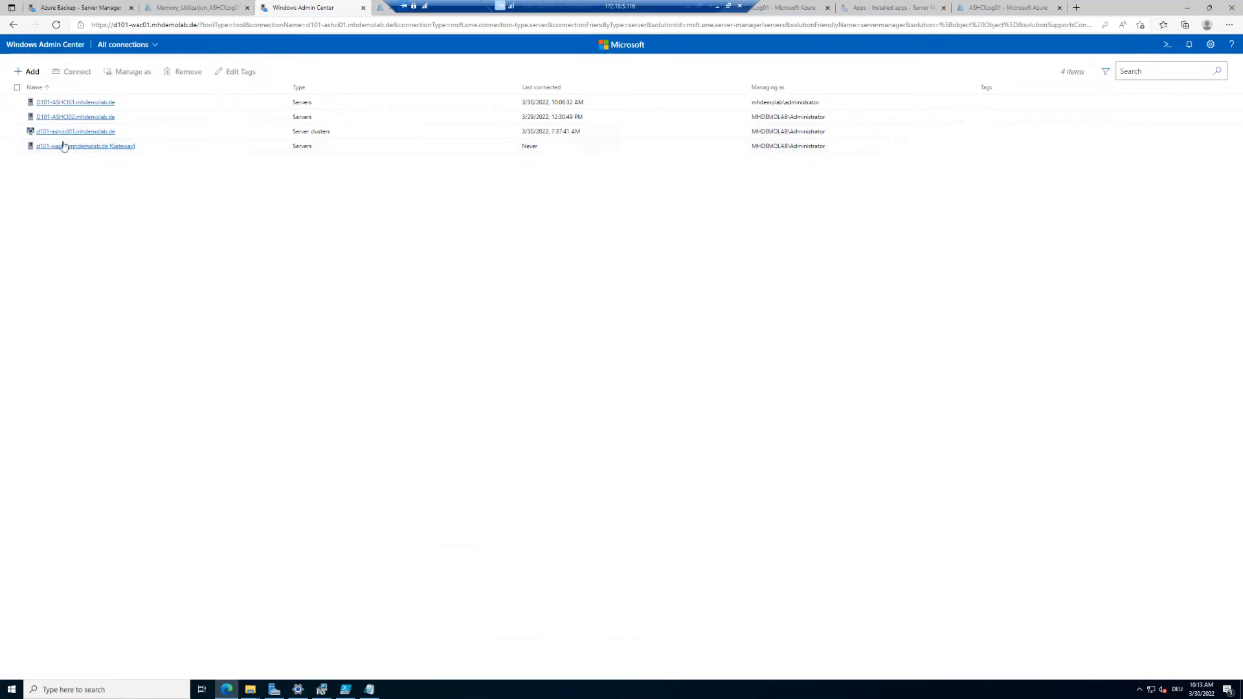
{"action": "left_click", "coordinate": [71, 103]}
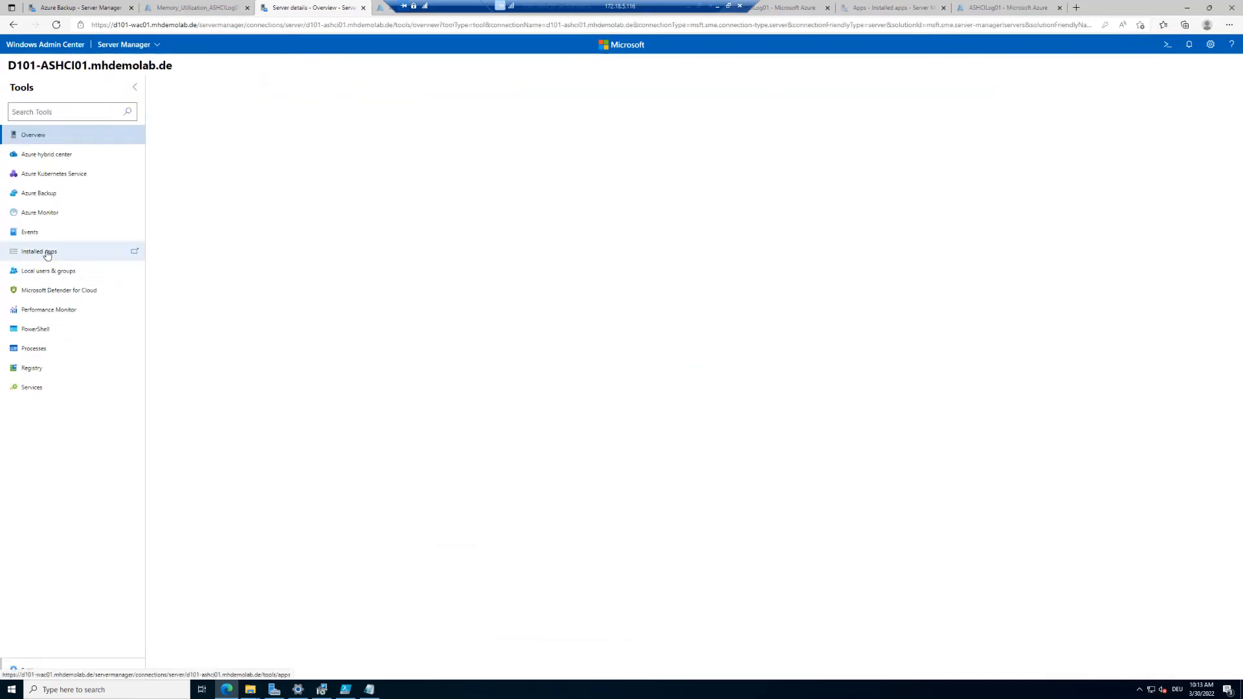
{"action": "left_click", "coordinate": [47, 255]}
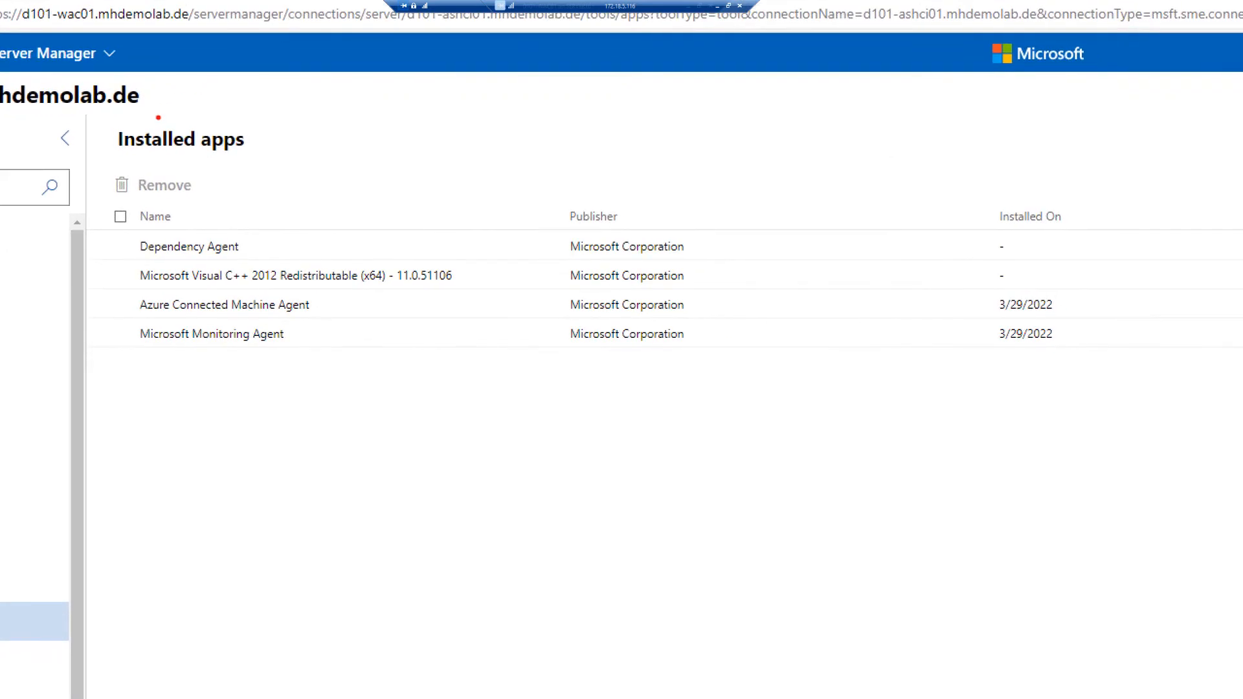
Examine the installed apps list for the Azure Connected Machine, Dependency and Microsoft Monitoring agents, and return to the Azure Backup page
{"action": "left_click_drag", "start_coordinate": [128, 292], "coordinate": [351, 317]}
{"action": "key", "text": "b"}
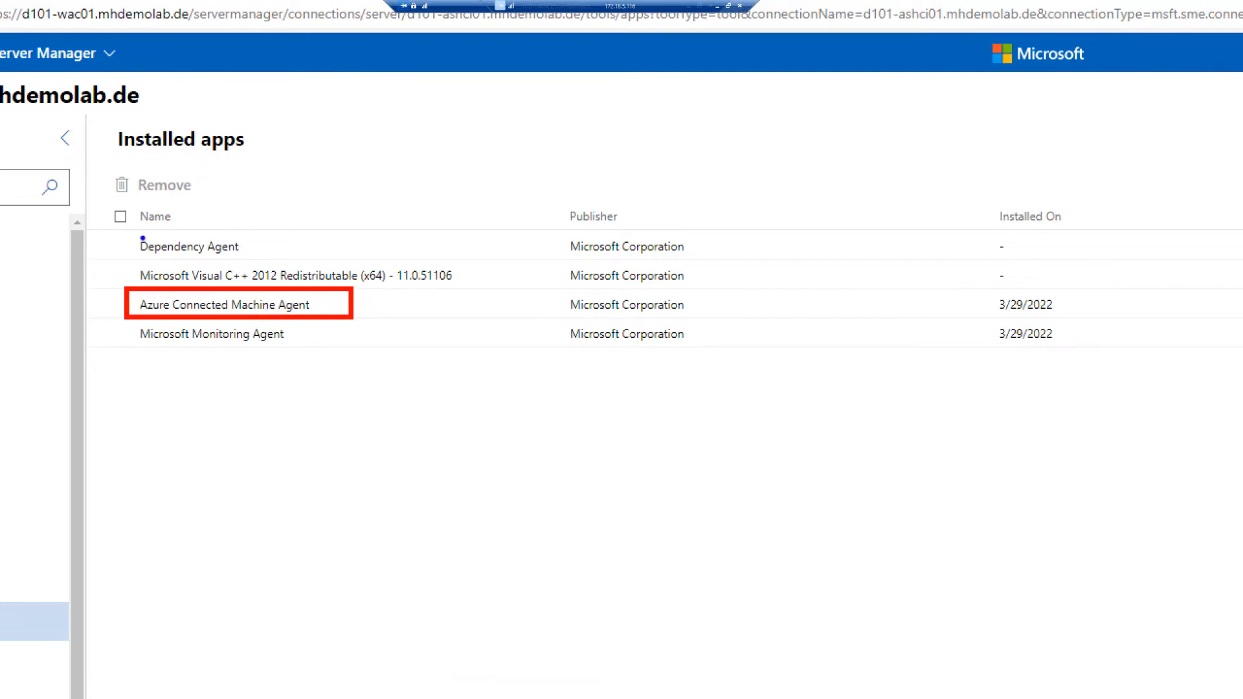
{"action": "left_click_drag", "start_coordinate": [135, 234], "coordinate": [284, 264]}
{"action": "left_click_drag", "start_coordinate": [130, 318], "coordinate": [316, 353]}
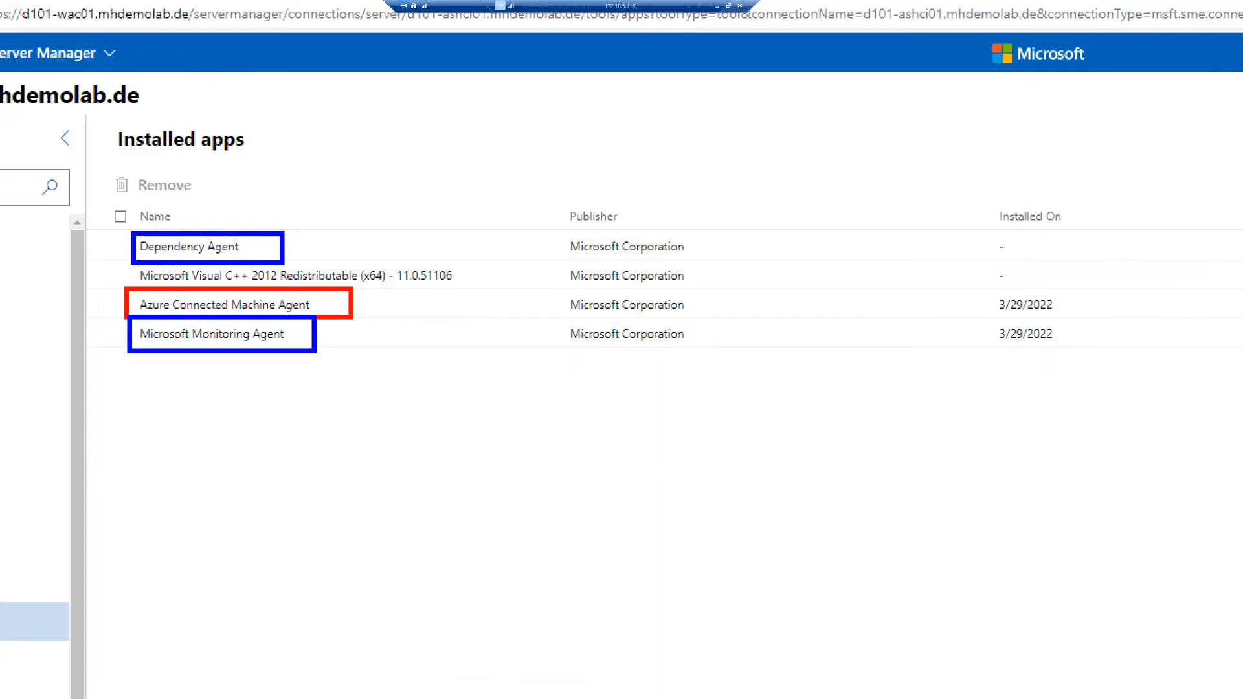
{"action": "key", "text": "Escape"}
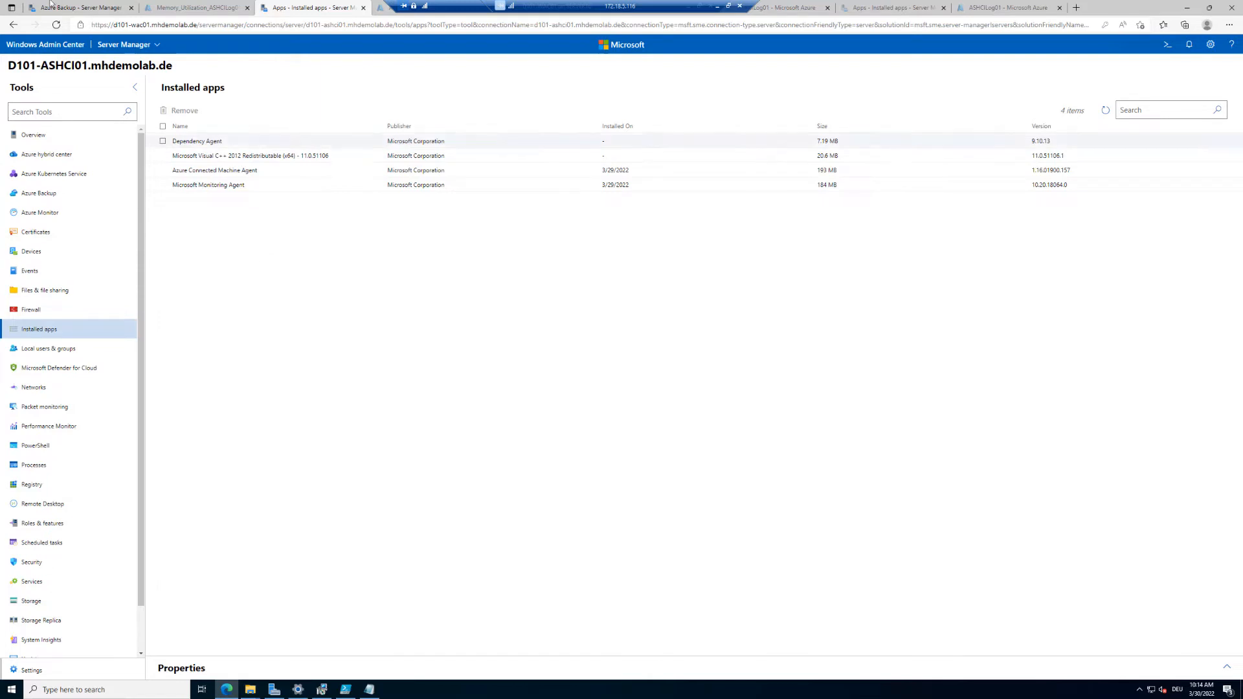
{"action": "left_click", "coordinate": [59, 6]}
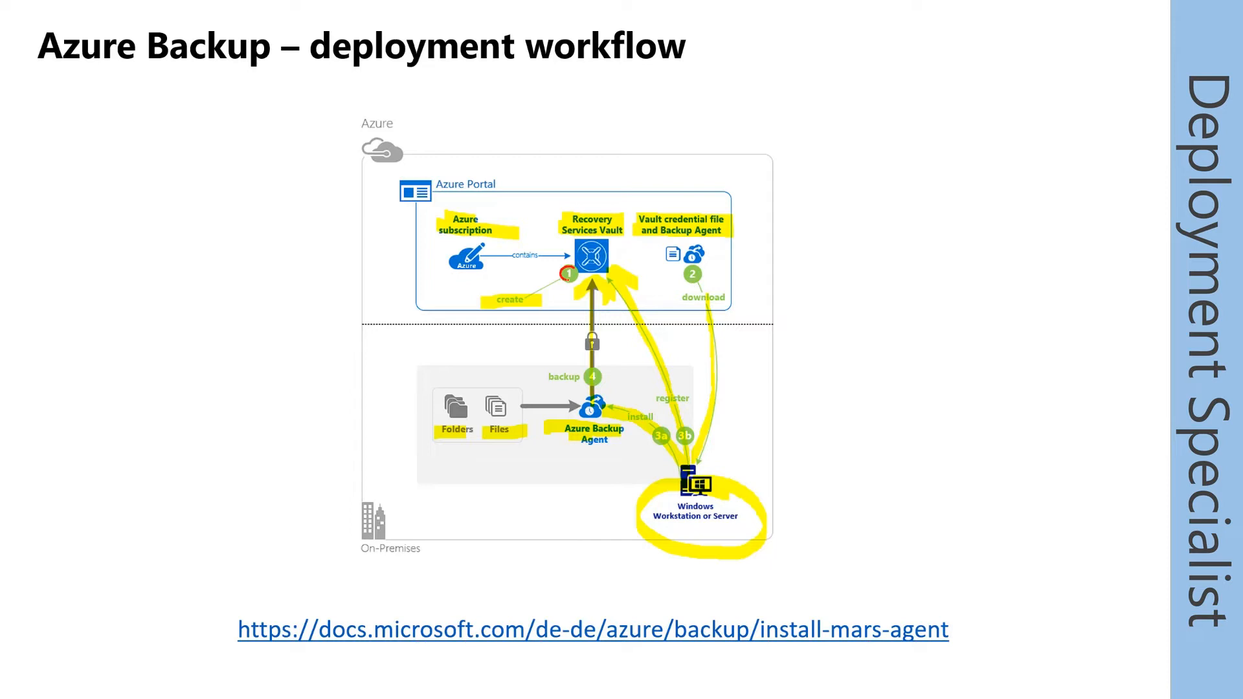
{"action": "mouse_move", "coordinate": [698, 270]}
{"action": "left_mouse_down"}
{"action": "mouse_move", "coordinate": [683, 268]}
{"action": "mouse_move", "coordinate": [702, 271]}
{"action": "left_mouse_up"}
{"action": "mouse_move", "coordinate": [653, 430]}
{"action": "left_mouse_down"}
{"action": "mouse_move", "coordinate": [662, 446]}
{"action": "mouse_move", "coordinate": [668, 425]}
{"action": "left_mouse_up"}
{"action": "left_click_drag", "start_coordinate": [685, 445], "coordinate": [695, 433]}
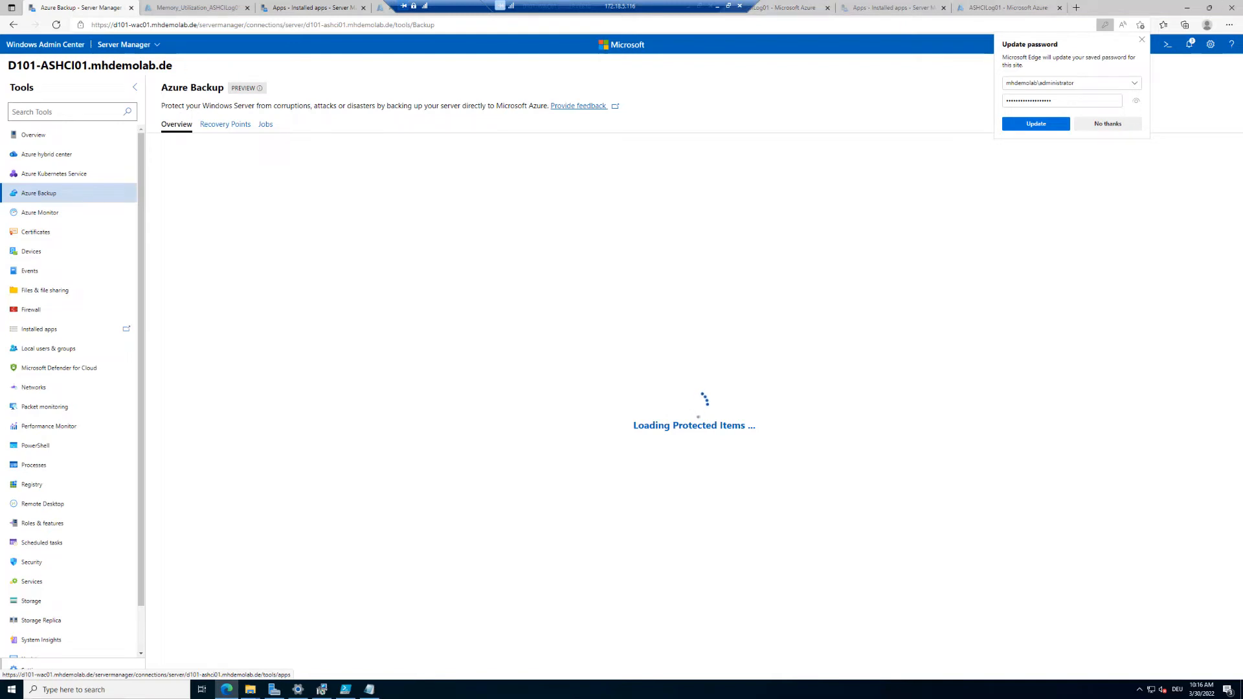
Update the browser's saved password for the administrator account on this site
{"action": "left_click", "coordinate": [1042, 127]}
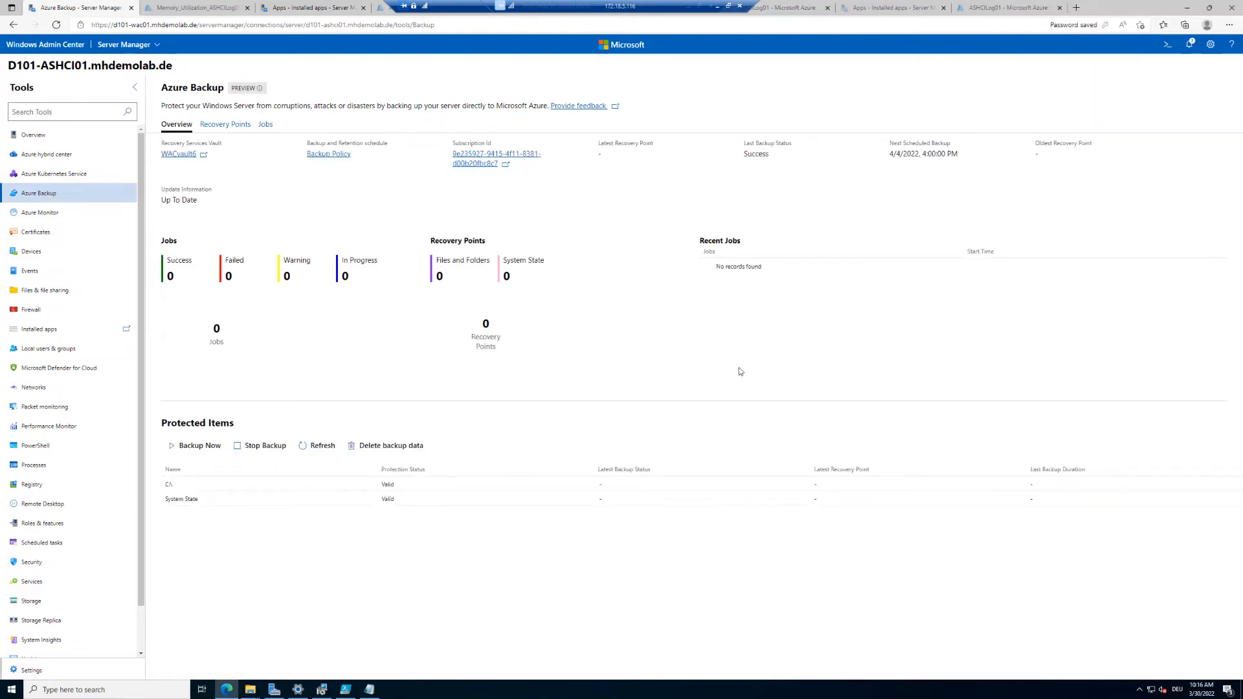
{"action": "left_click", "coordinate": [597, 698]}
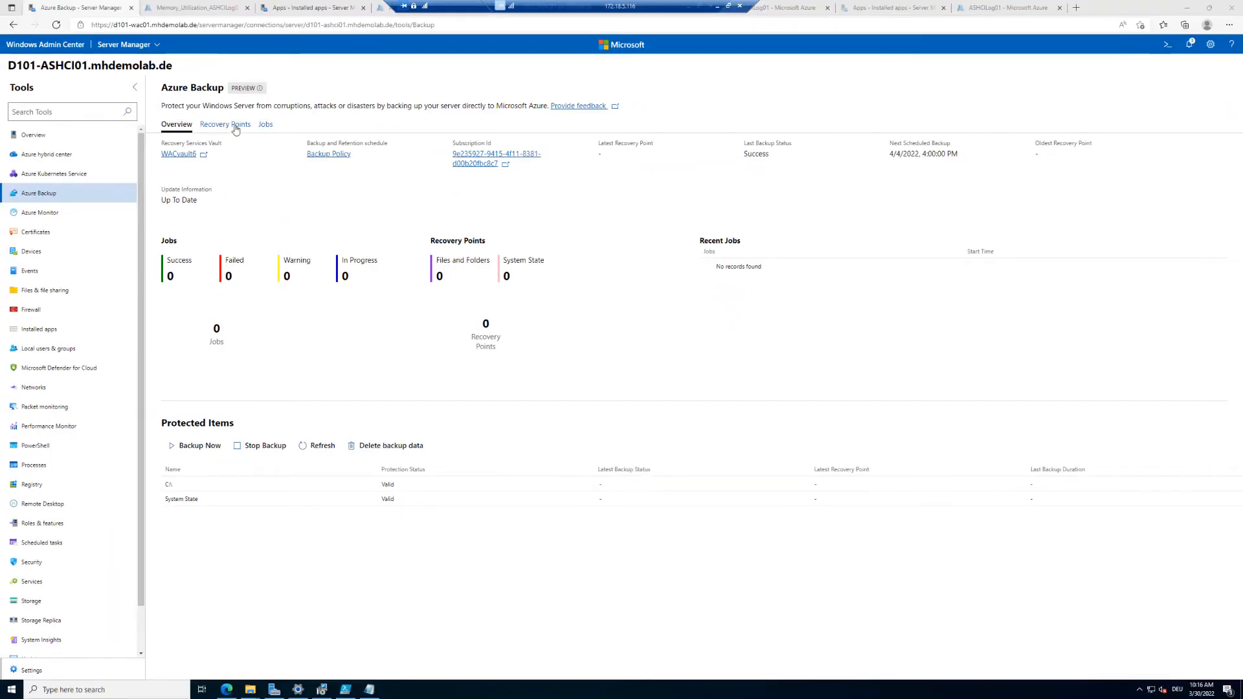
Check the node's installed apps for the Microsoft Azure Recovery Services Agent and its update
{"action": "left_click", "coordinate": [301, 9]}
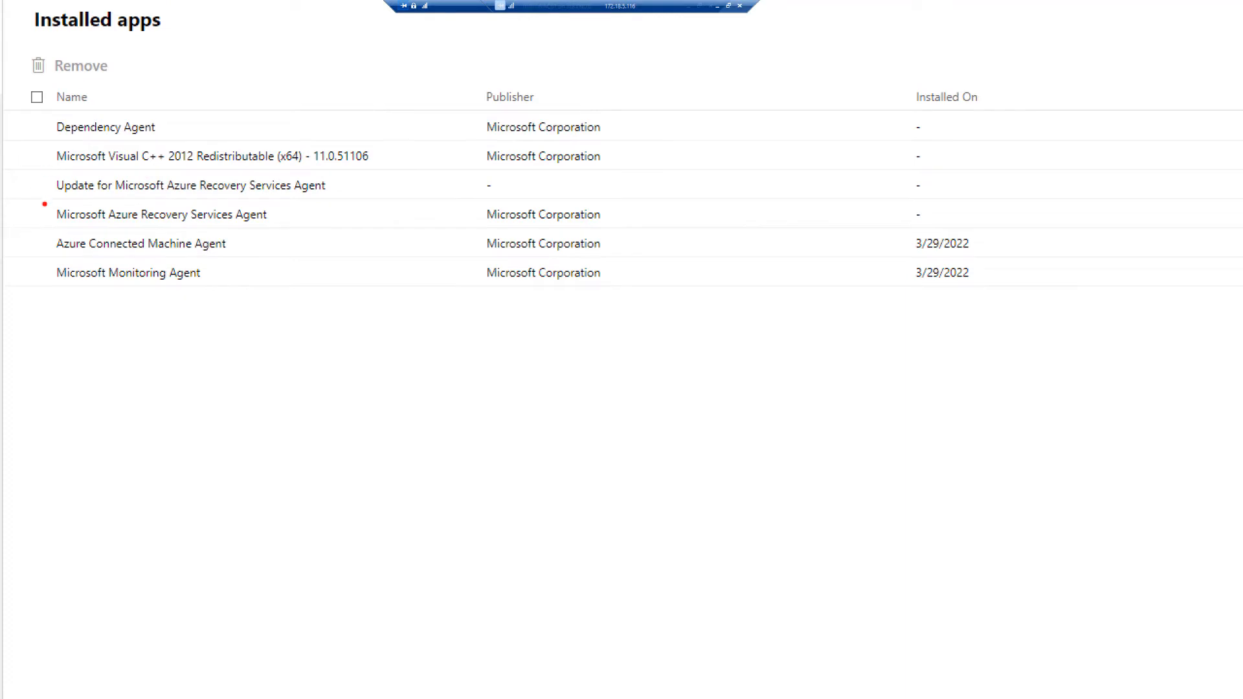
{"action": "mouse_move", "coordinate": [46, 200]}
{"action": "left_mouse_down"}
{"action": "mouse_move", "coordinate": [197, 236]}
{"action": "mouse_move", "coordinate": [376, 228]}
{"action": "left_mouse_up"}
{"action": "mouse_move", "coordinate": [44, 166]}
{"action": "left_mouse_down"}
{"action": "mouse_move", "coordinate": [214, 198]}
{"action": "mouse_move", "coordinate": [433, 204]}
{"action": "left_mouse_up"}
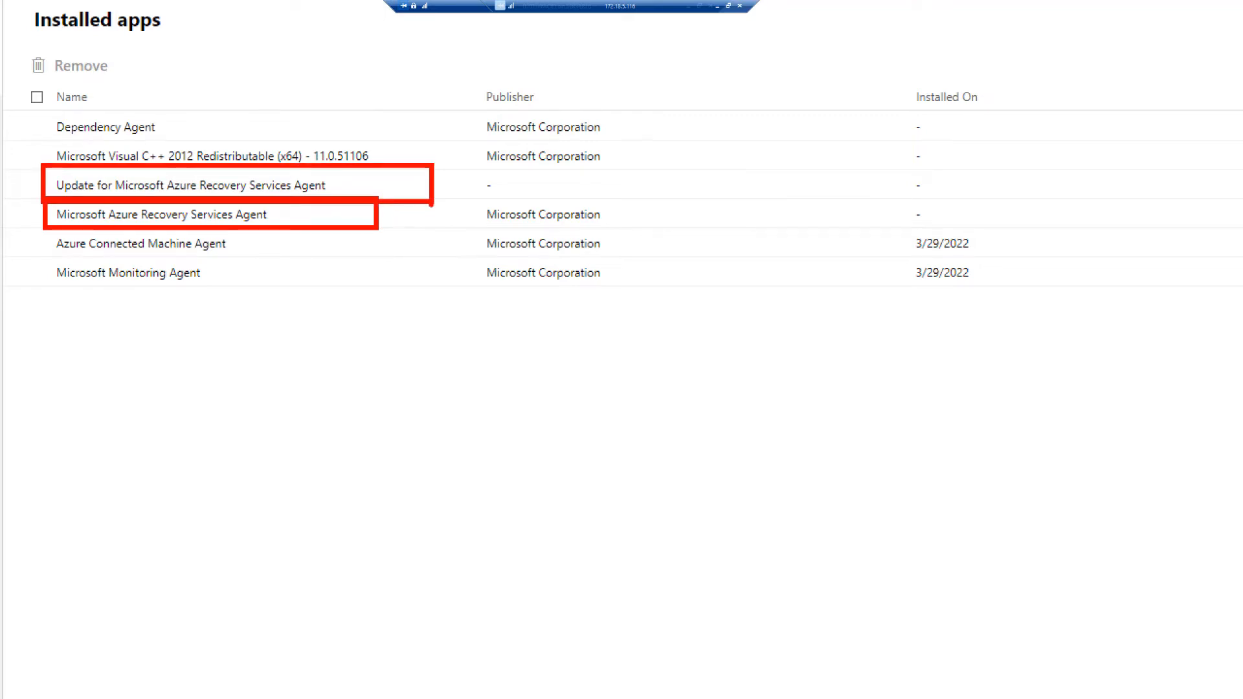
{"action": "key", "text": "Escape"}
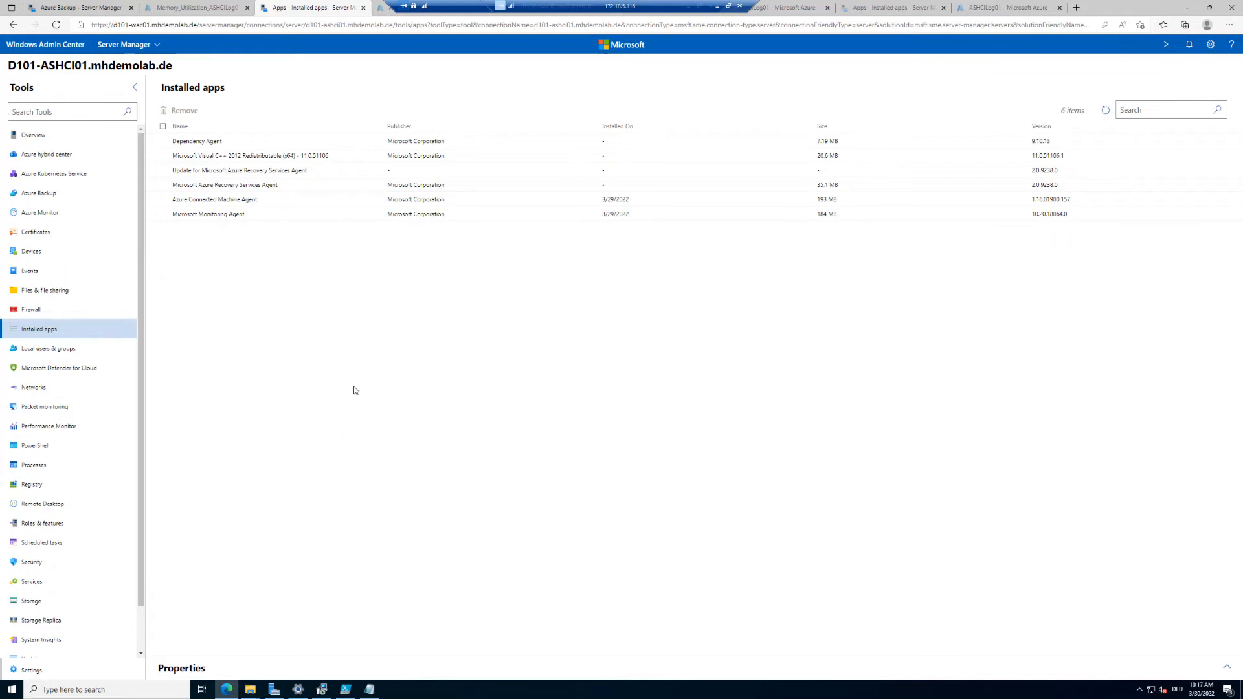
Start an immediate Azure Backup of System State on D101-ASHCI01 and review the backup notifications
{"action": "left_click", "coordinate": [107, 7]}
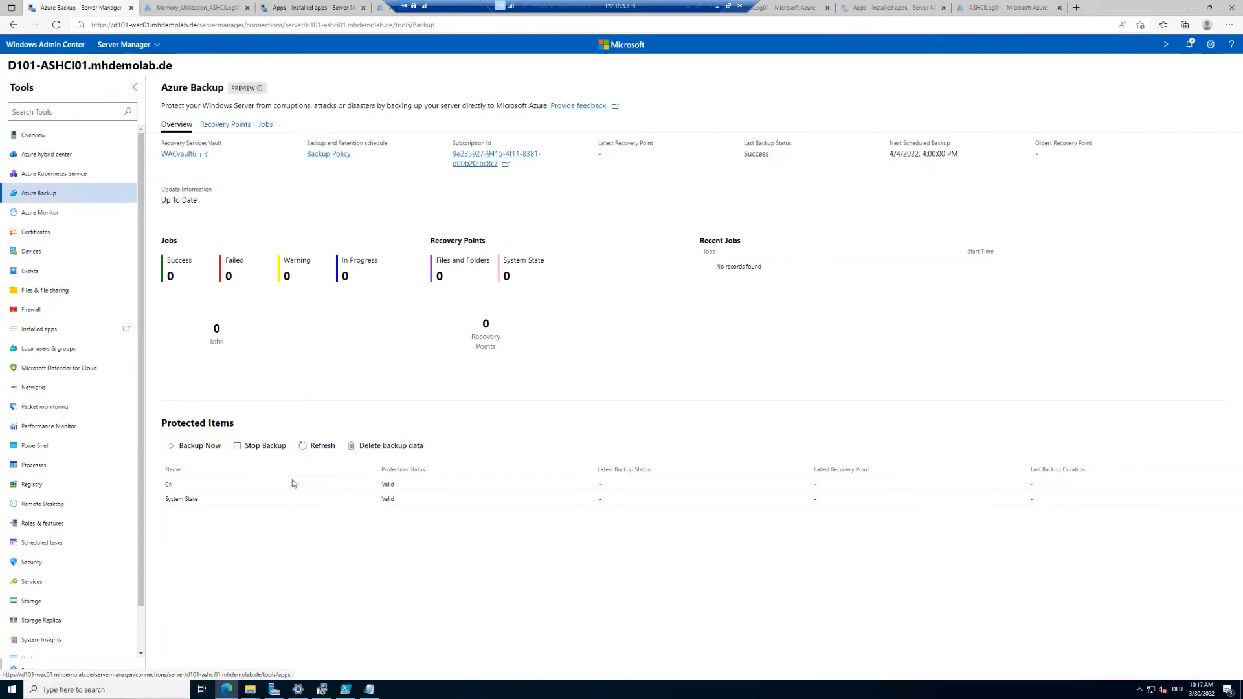
{"action": "left_click", "coordinate": [185, 447]}
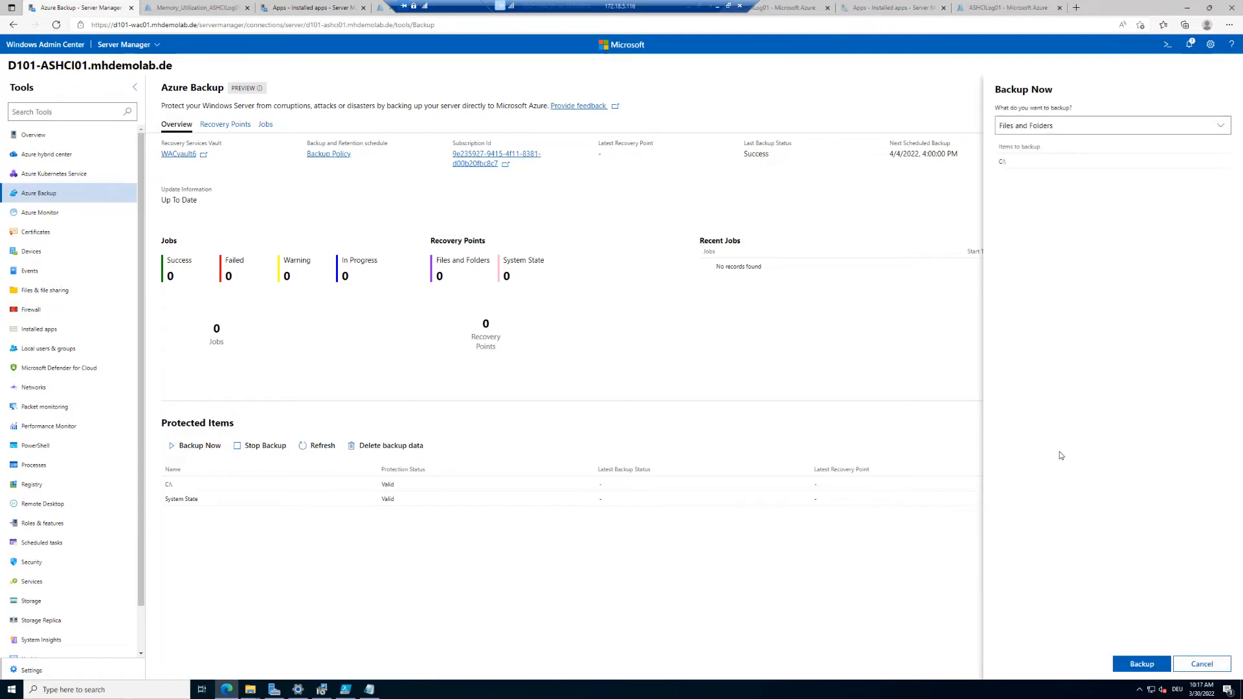
{"action": "left_click", "coordinate": [1109, 125]}
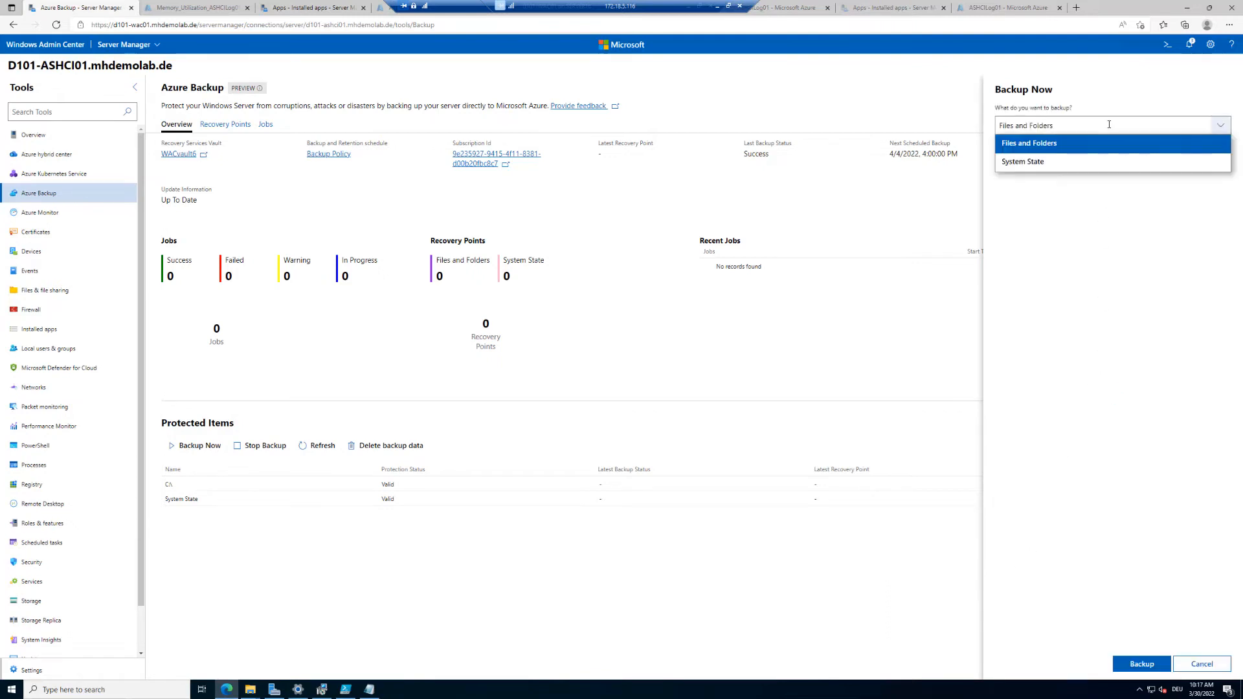
{"action": "left_click", "coordinate": [1083, 163]}
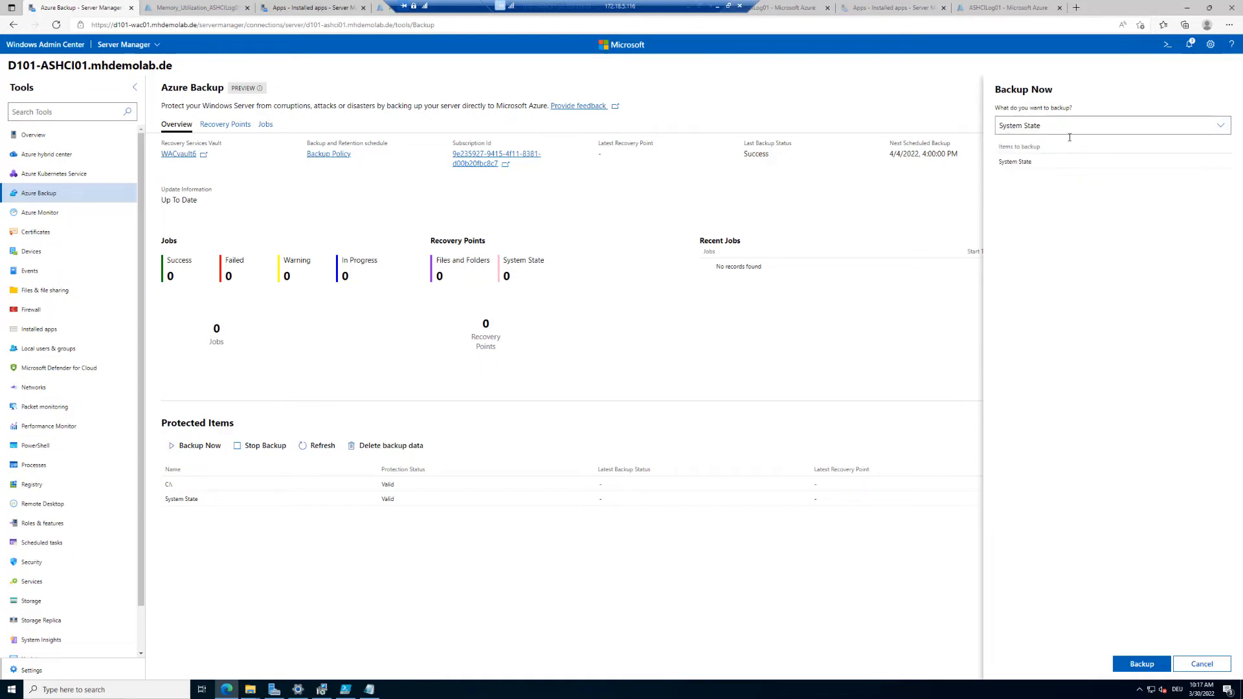
{"action": "left_click", "coordinate": [1142, 664]}
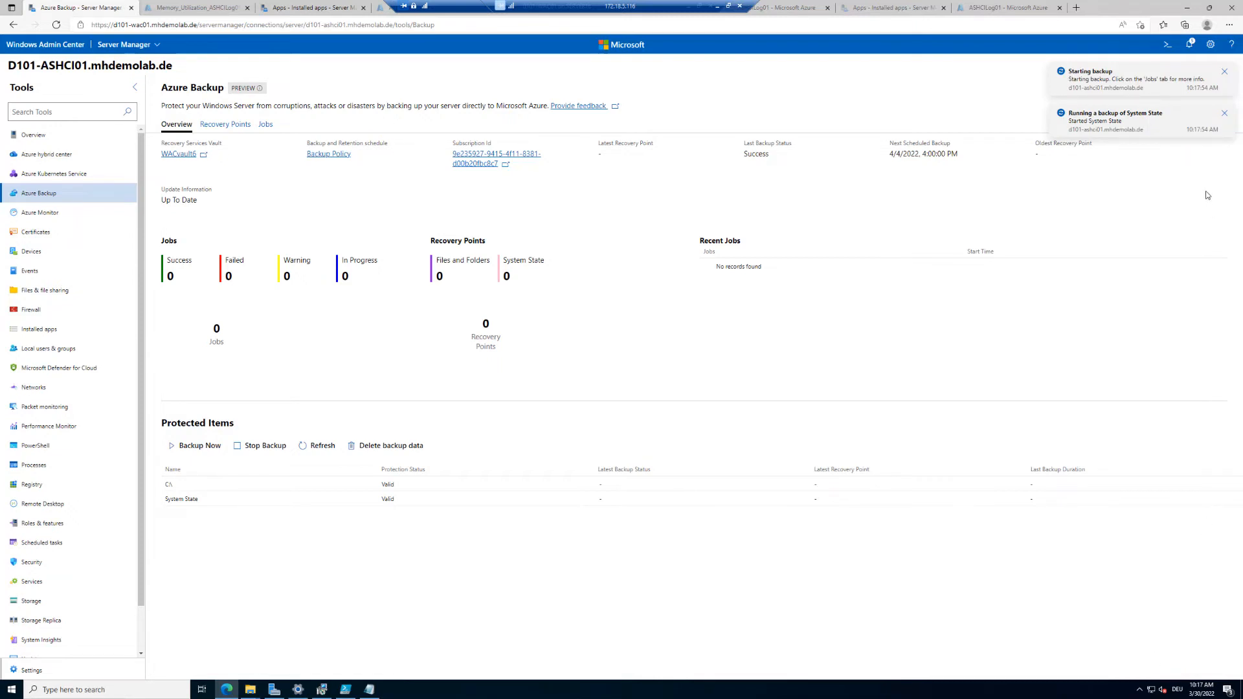
{"action": "left_click", "coordinate": [1192, 44]}
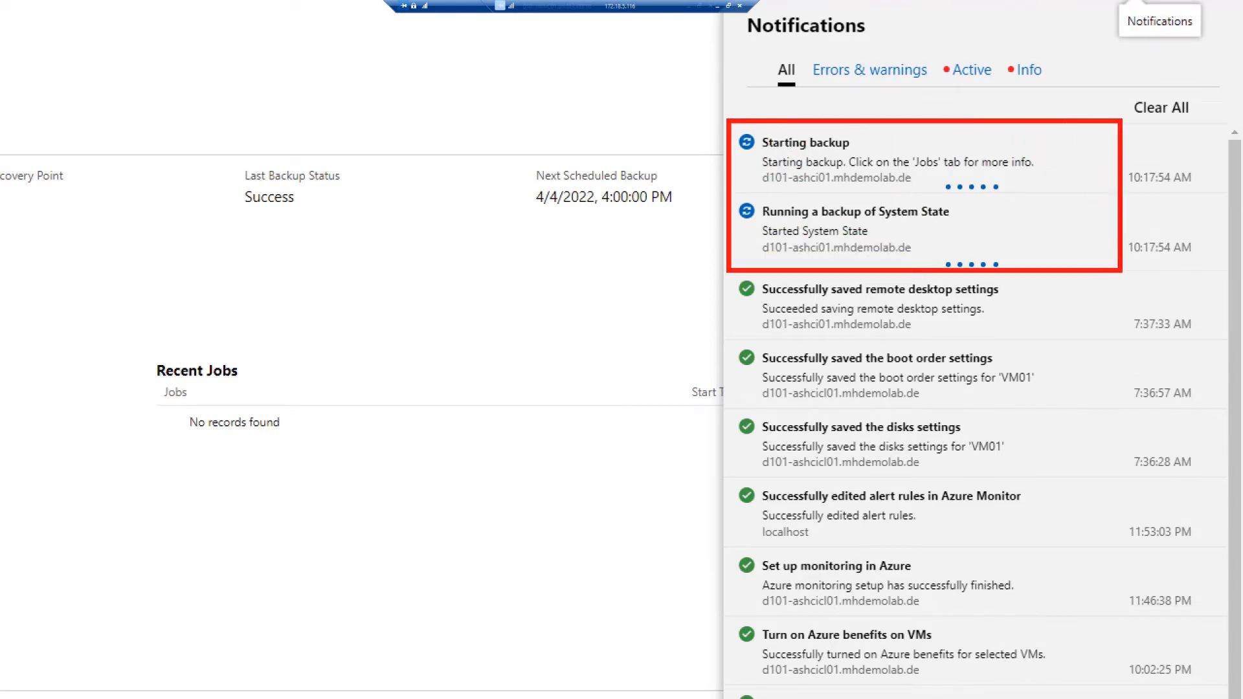
{"action": "left_click", "coordinate": [1189, 44]}
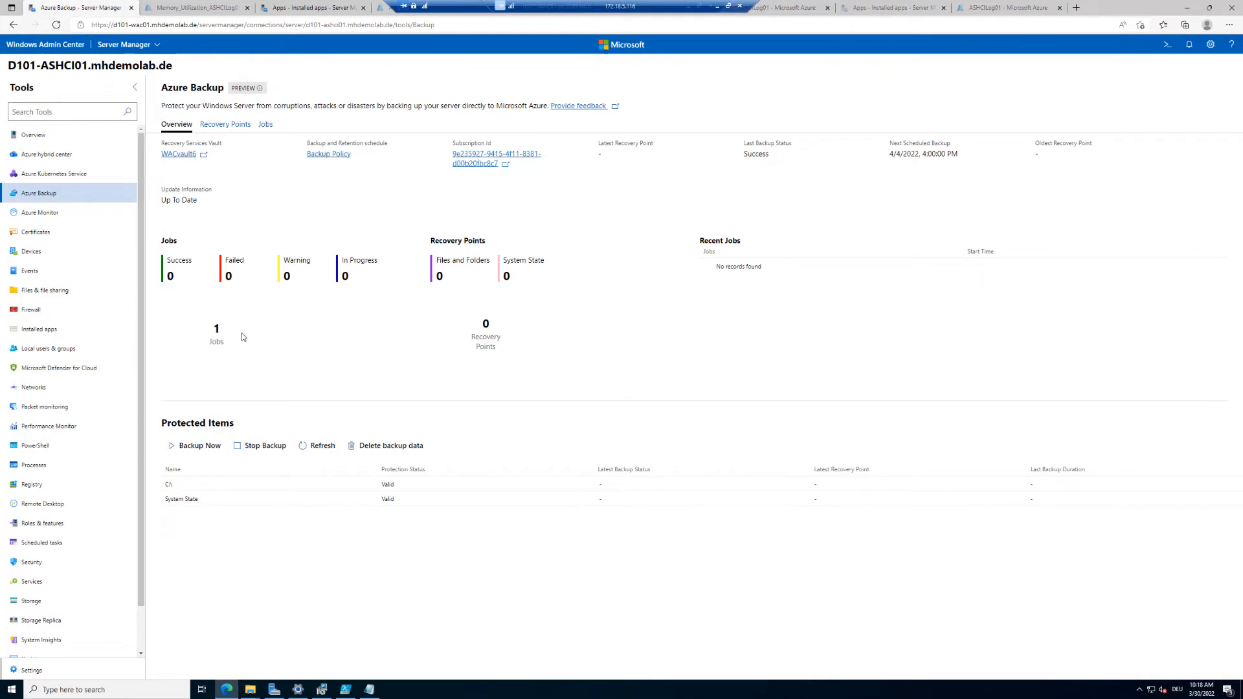
Place the installed apps browser tab beside the Azure Backup one and use it to open the connection to D101-ASHCI02
{"action": "left_click_drag", "start_coordinate": [307, 7], "coordinate": [214, 7]}
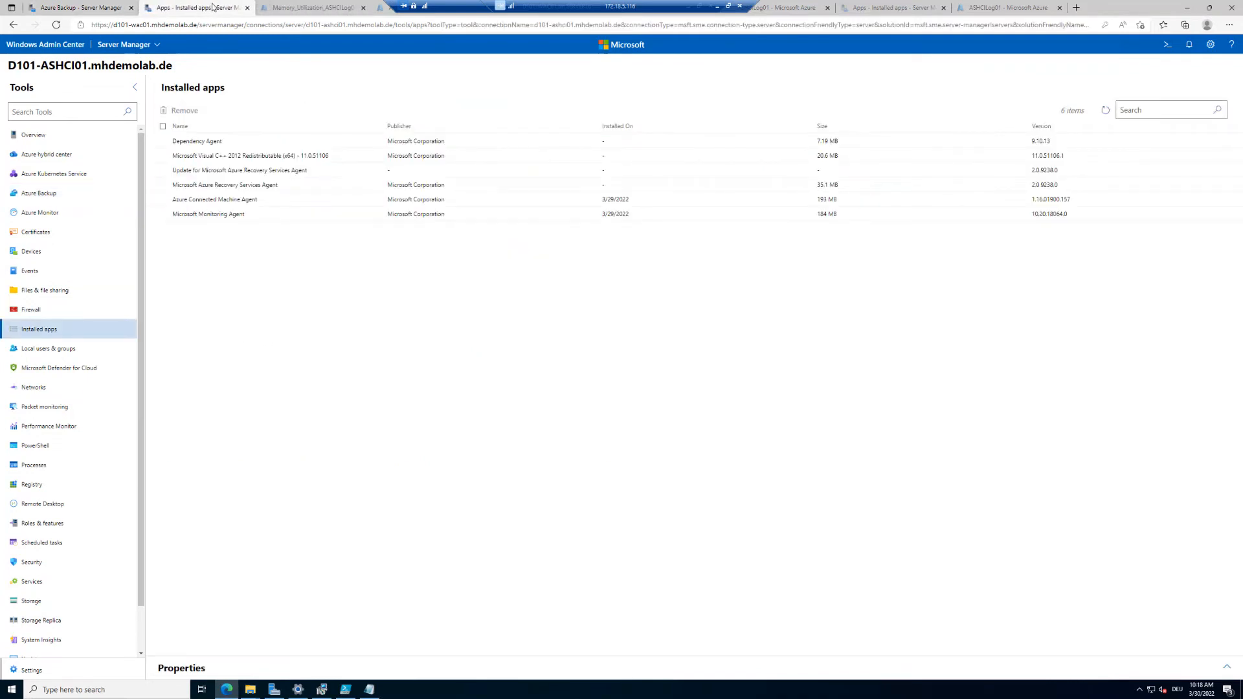
{"action": "left_click", "coordinate": [62, 45]}
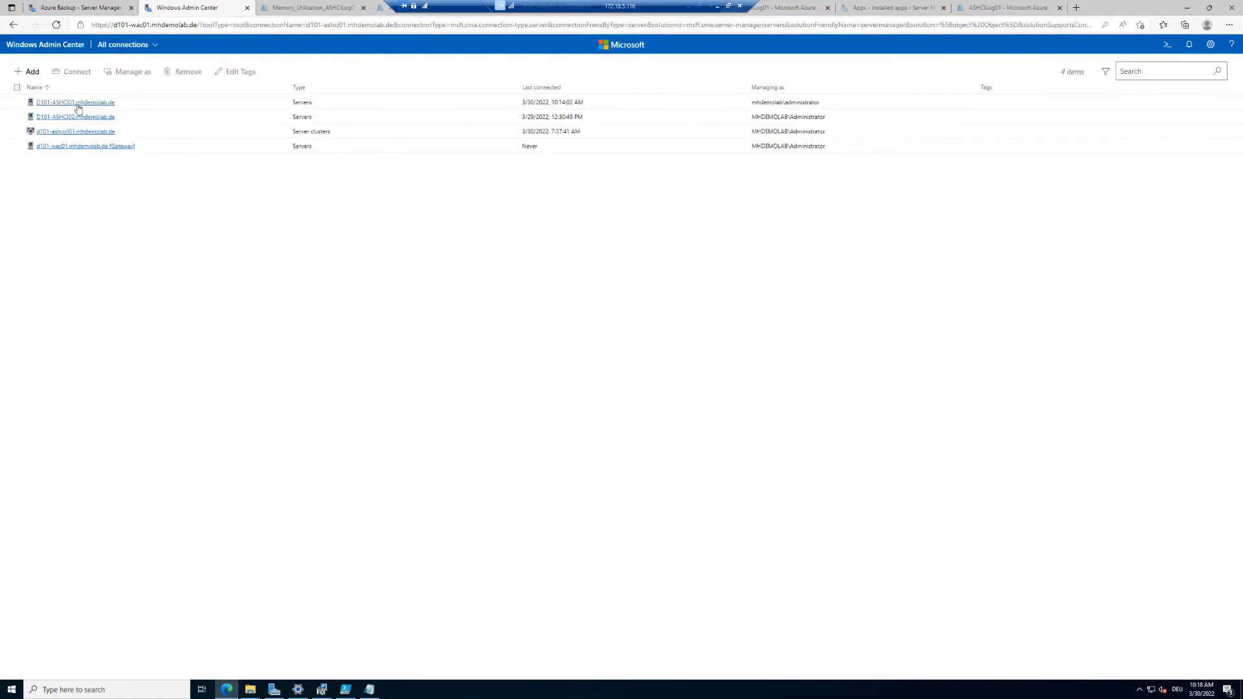
{"action": "left_click", "coordinate": [78, 119]}
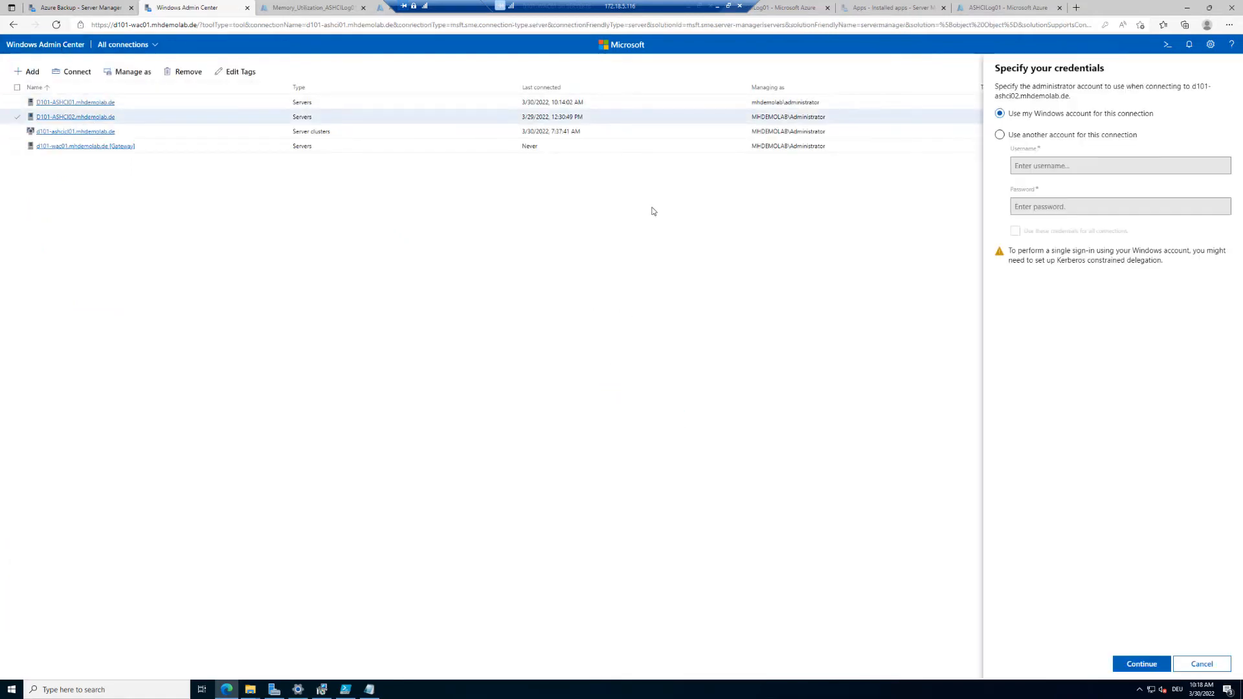
Try to connect to D101-ASHCI02 with another account, mhdemolab\administrator, and its saved password, using these credentials for all connections
{"action": "left_click", "coordinate": [1058, 138]}
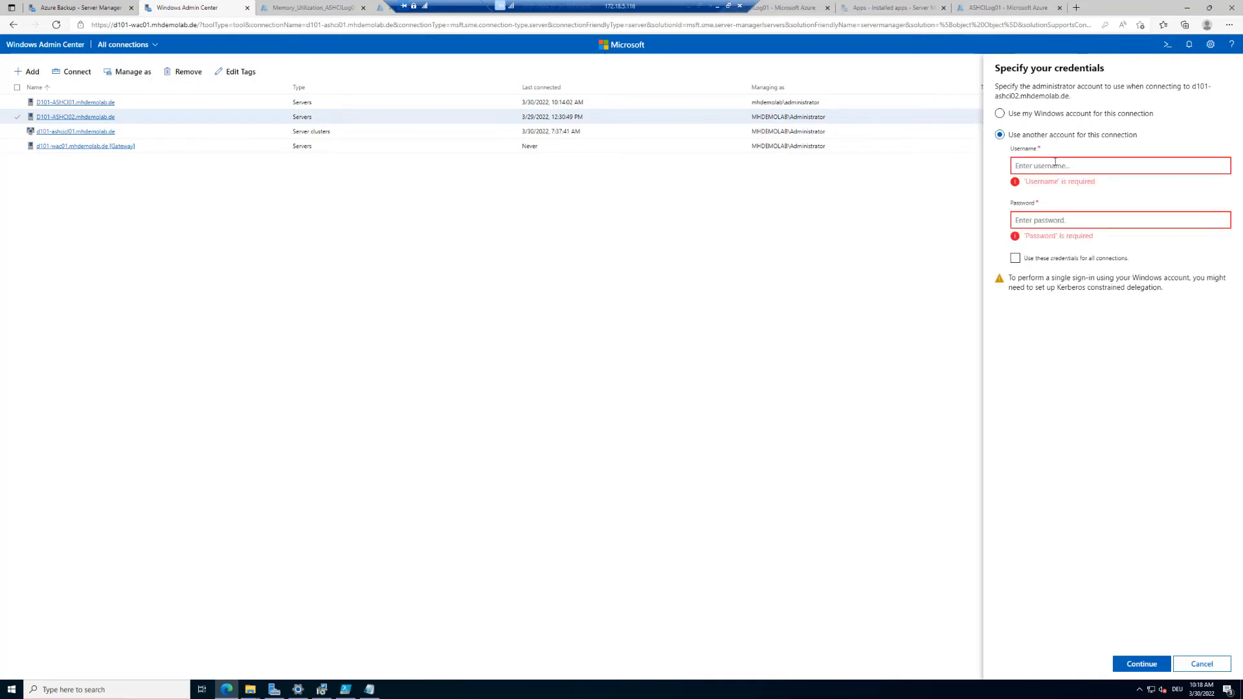
{"action": "type", "text": "m"}
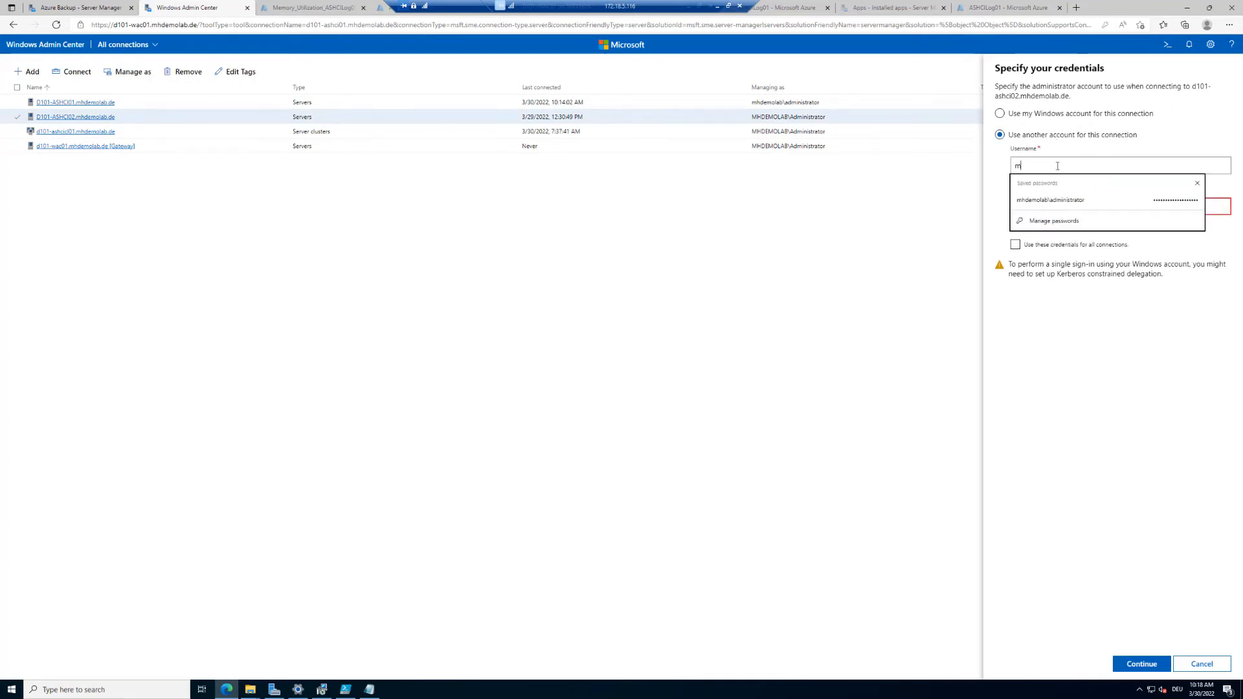
{"action": "type", "text": "hdemolab\\administrator"}
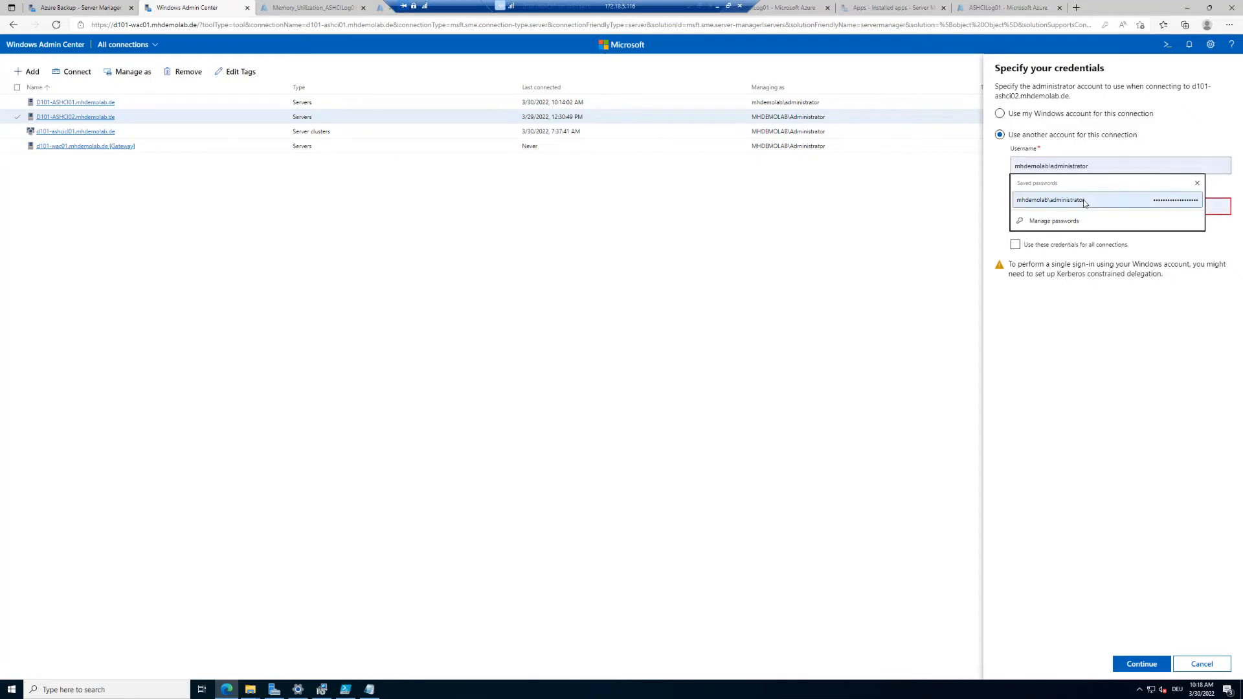
{"action": "left_click", "coordinate": [1078, 198]}
{"action": "left_click", "coordinate": [1016, 231]}
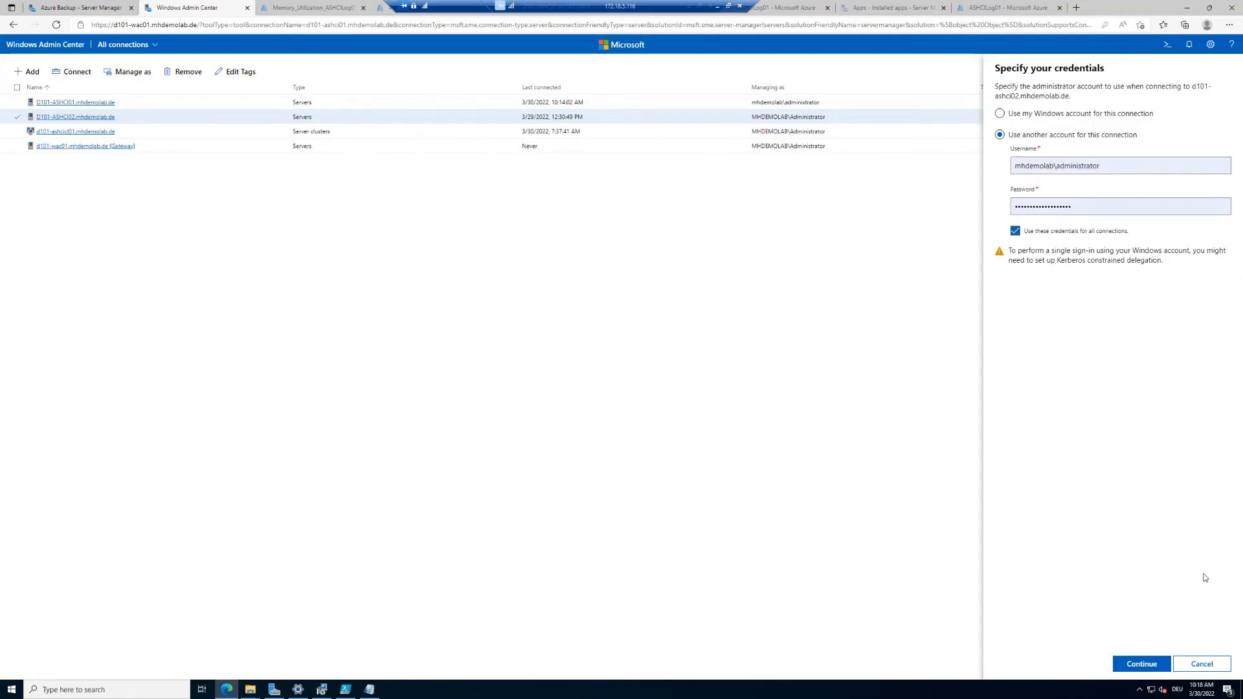
{"action": "left_click", "coordinate": [1147, 663]}
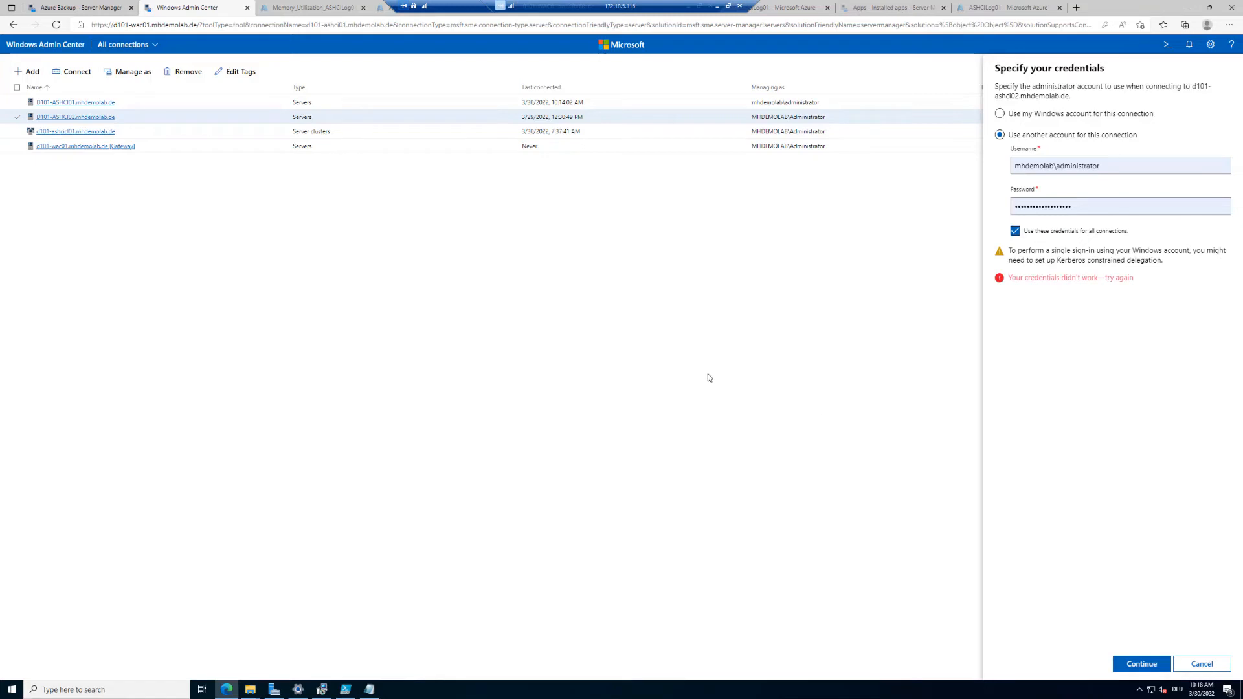
Re-enter the administrator account password, connect to D101-ASHCI02, and update the browser's saved password
{"action": "left_click", "coordinate": [1101, 209]}
{"action": "key", "text": "ctrl+a"}
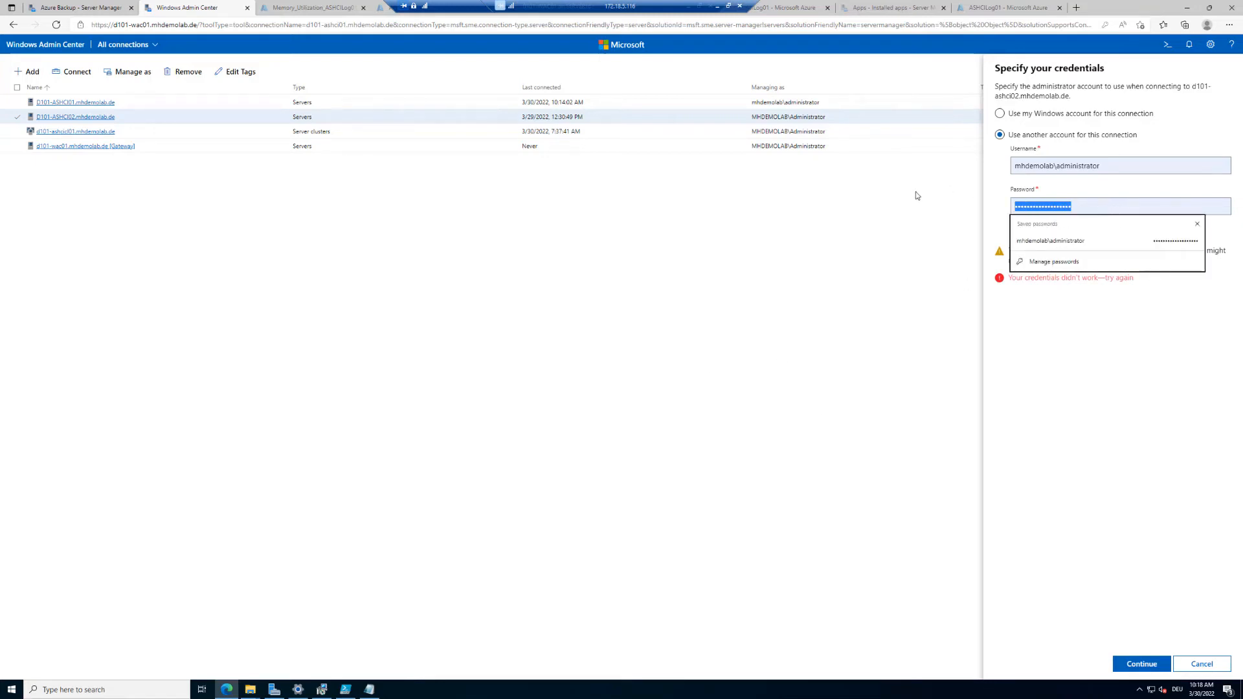
{"action": "type", "text": "••••••"}
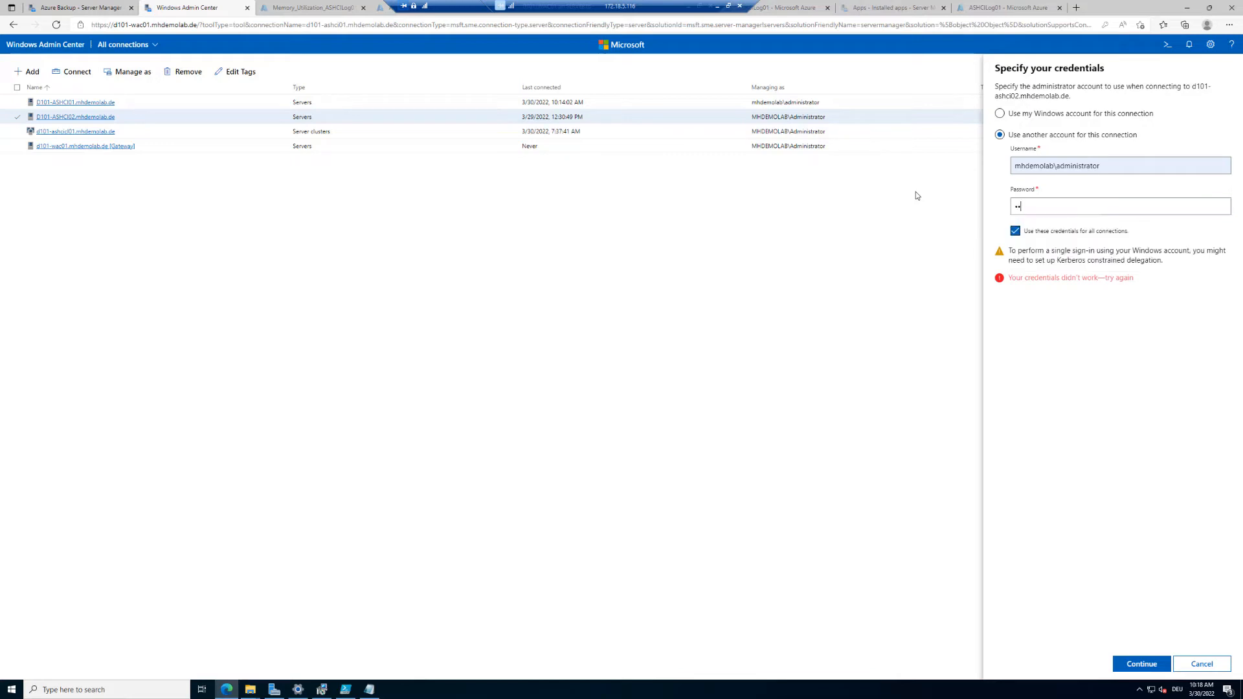
{"action": "type", "text": "••"}
{"action": "left_click", "coordinate": [1142, 664]}
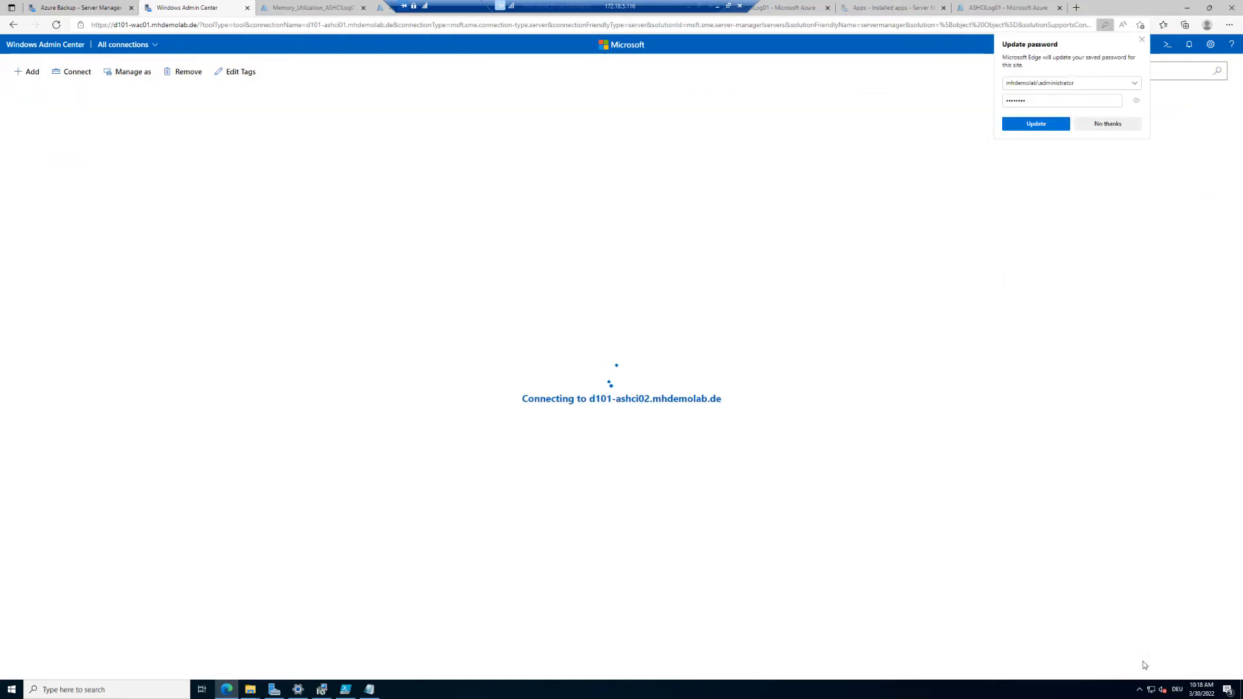
{"action": "left_click", "coordinate": [1056, 125]}
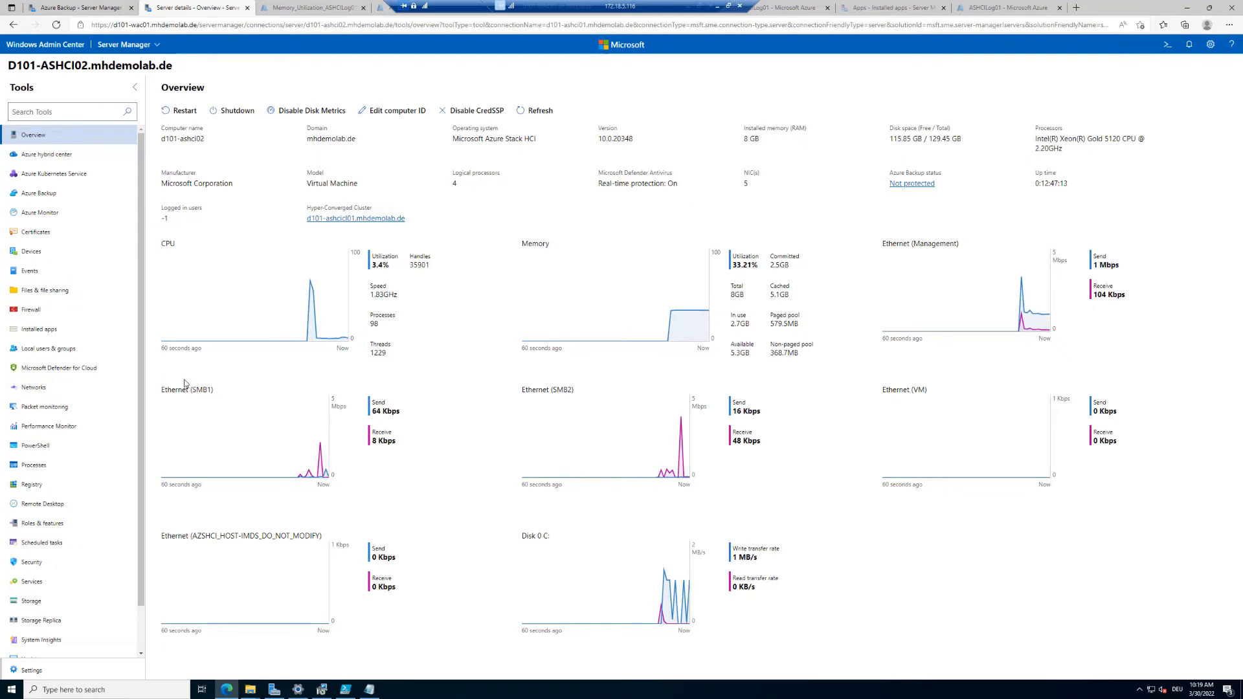
Start the Azure Backup setup for D101-ASHCI02 from the Azure hybrid center's available services
{"action": "left_click", "coordinate": [63, 156]}
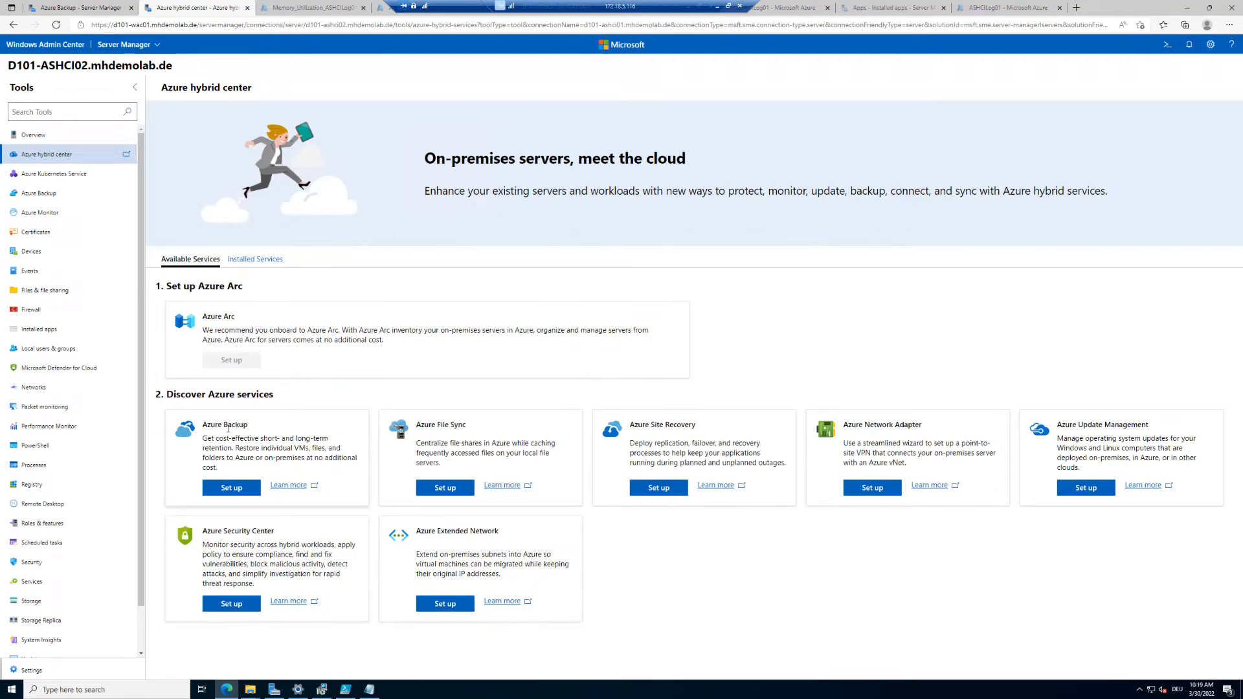
{"action": "left_click", "coordinate": [233, 489]}
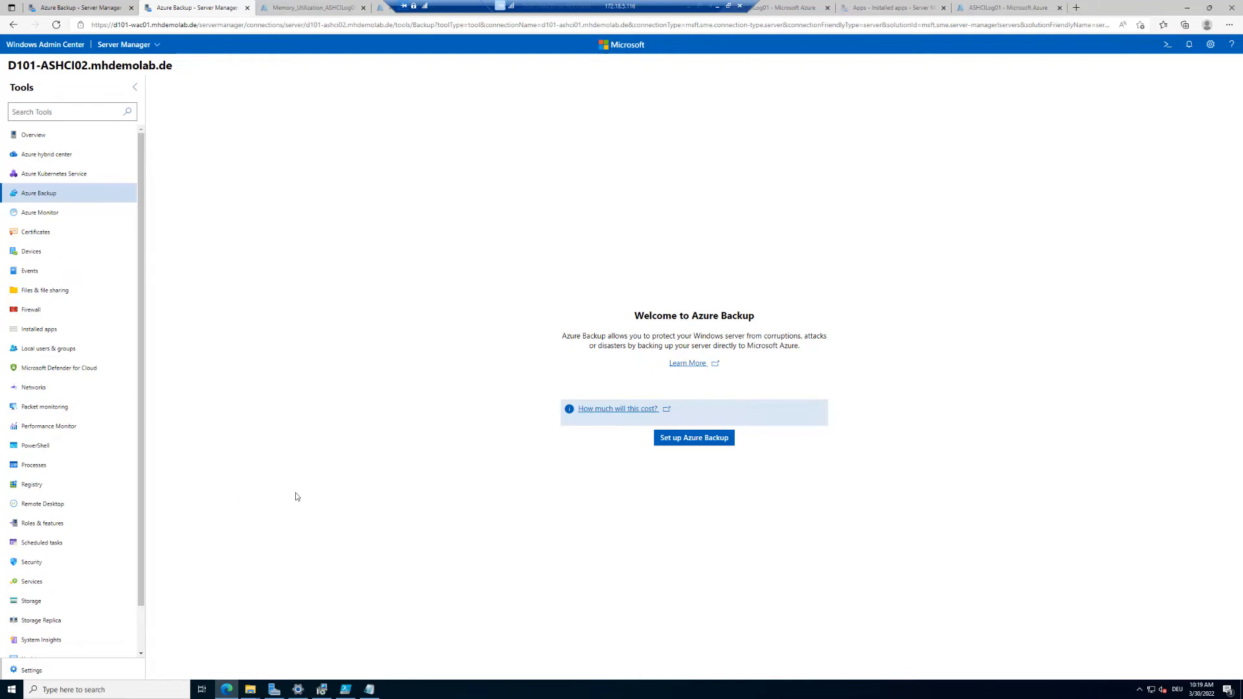
{"action": "left_click", "coordinate": [693, 439]}
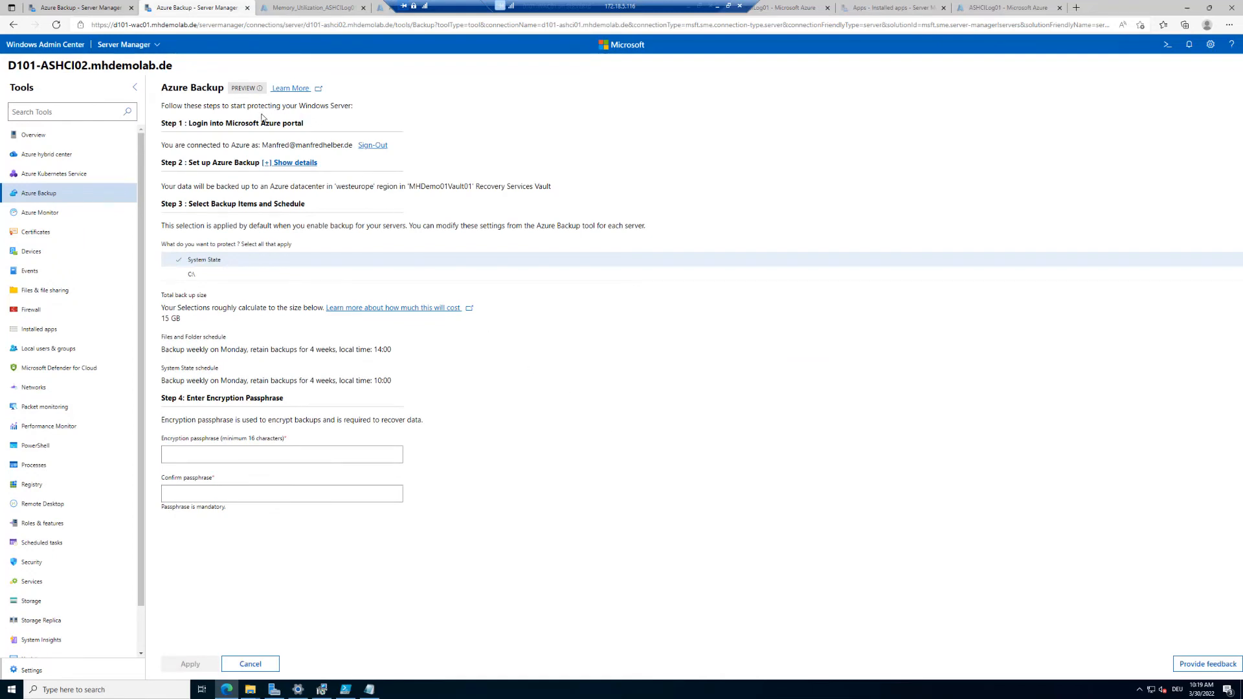
Set the backup subscription to Microsoft Azure Sponsorship and the vault to WACvault6, and include C:\ in the items to protect
{"action": "left_click", "coordinate": [296, 164]}
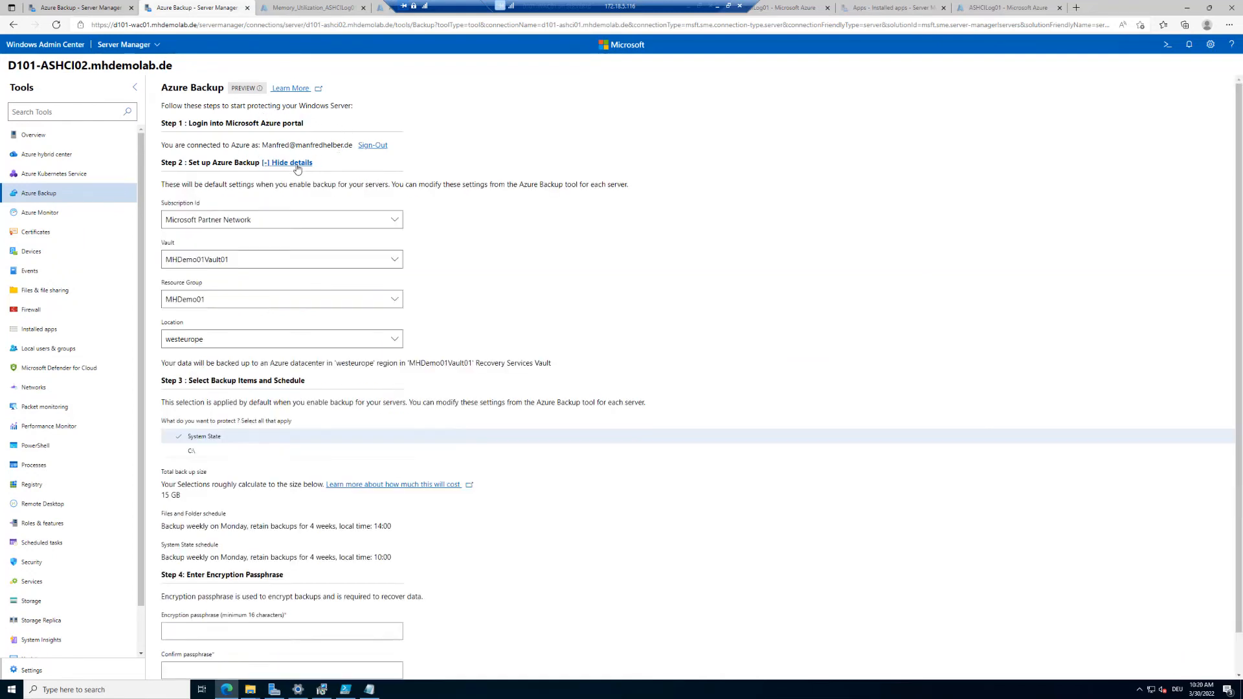
{"action": "left_click", "coordinate": [392, 223]}
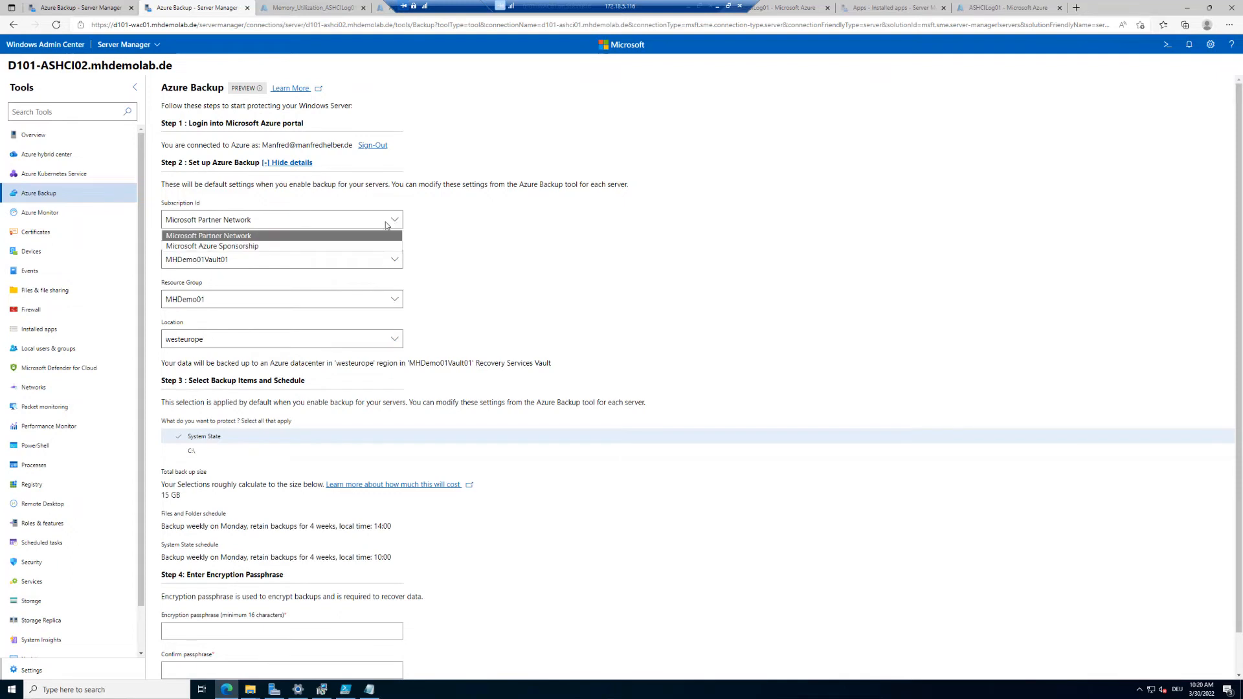
{"action": "left_click", "coordinate": [335, 250]}
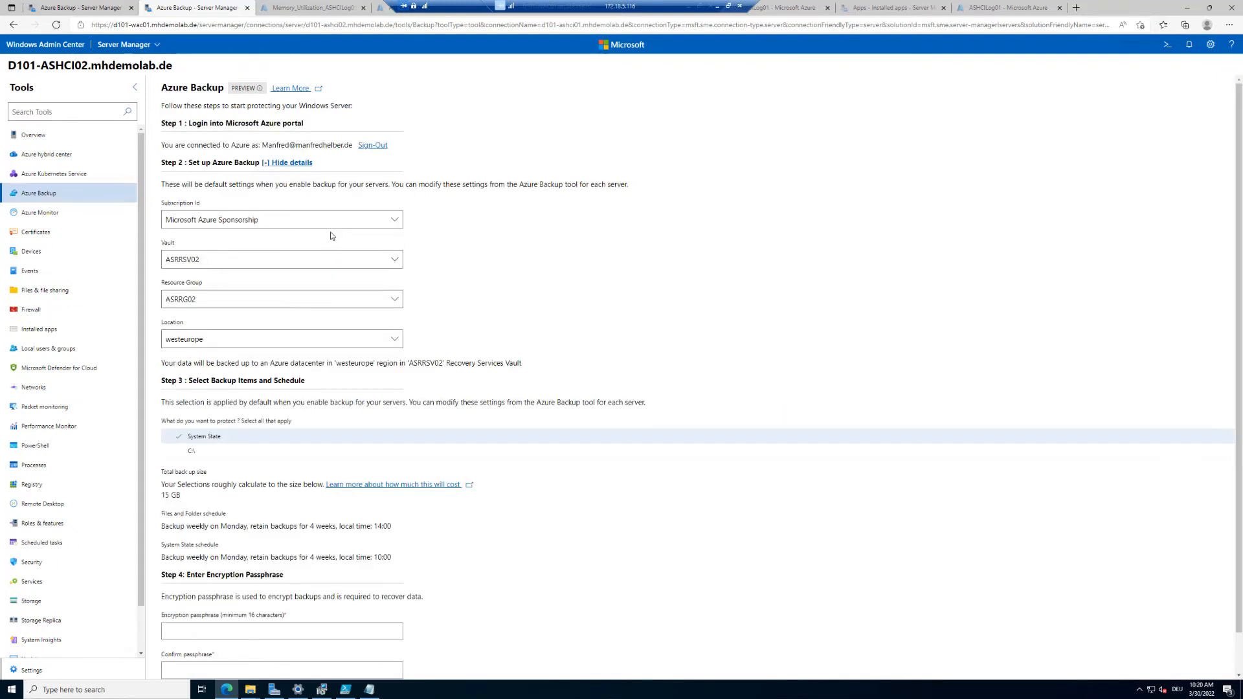
{"action": "left_click", "coordinate": [300, 260]}
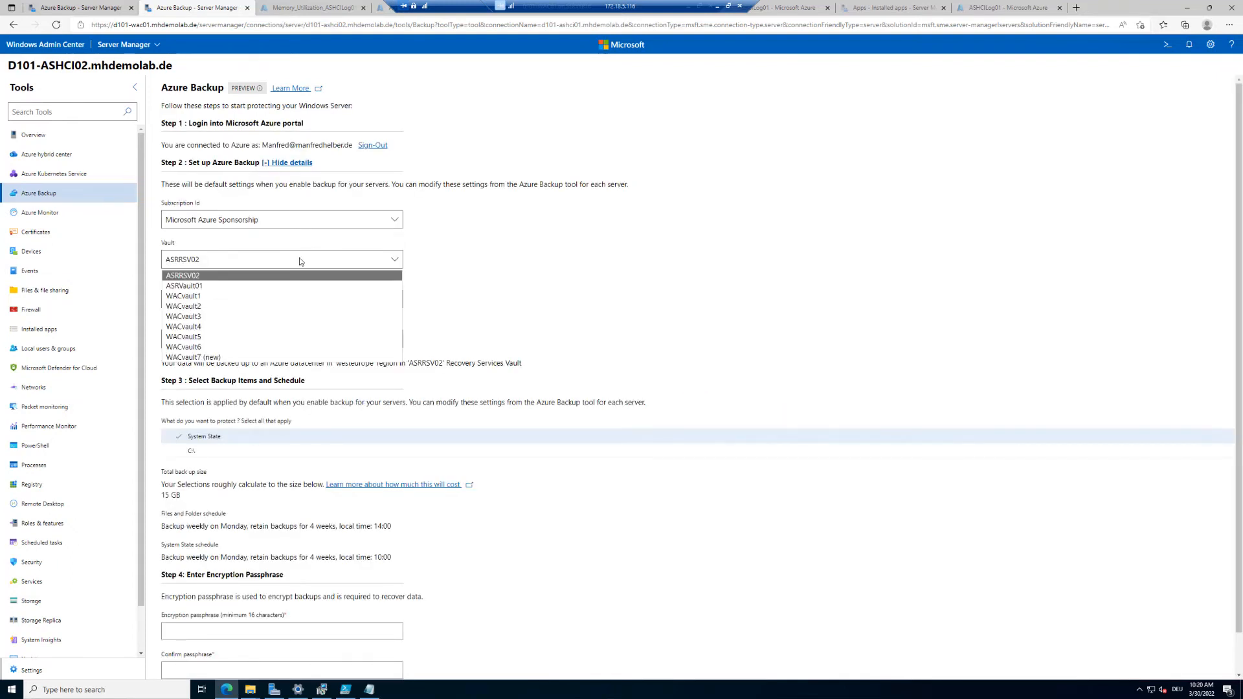
{"action": "left_click", "coordinate": [239, 347]}
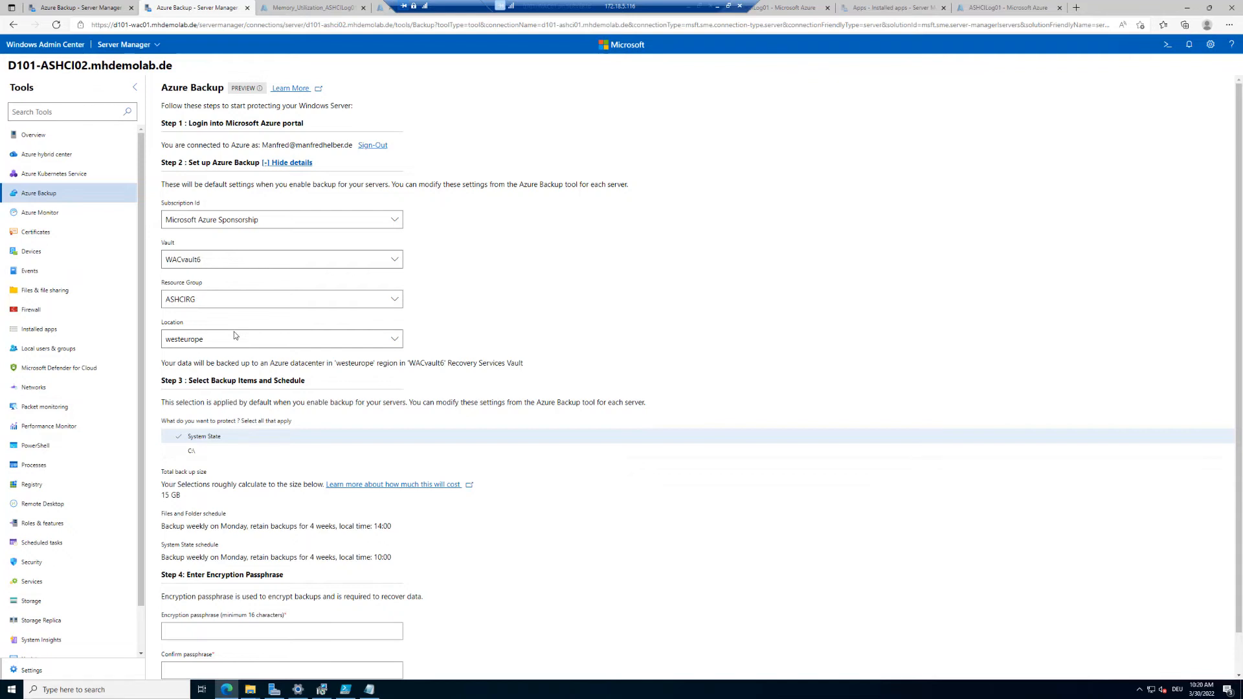
{"action": "left_click", "coordinate": [178, 452]}
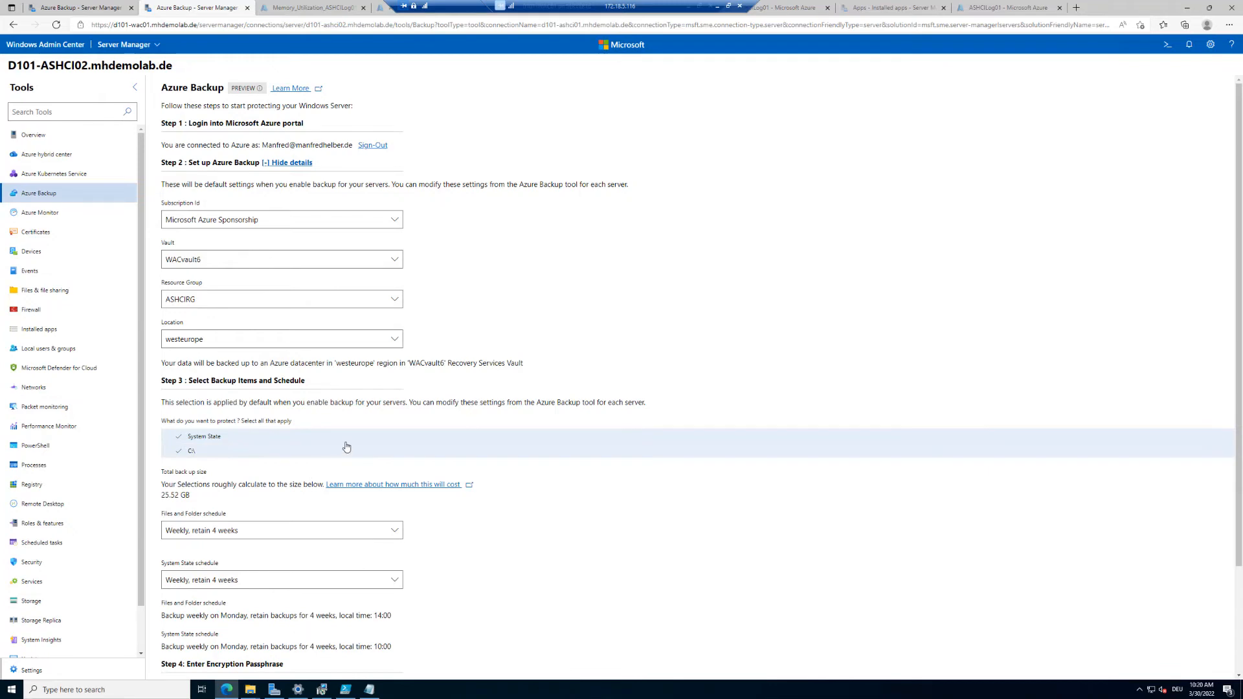
Enter and confirm the encryption passphrase, and apply the Azure Backup setup on D101-ASHCI02
{"action": "scroll", "coordinate": [346, 446], "scroll_direction": "down", "scroll_amount": 2}
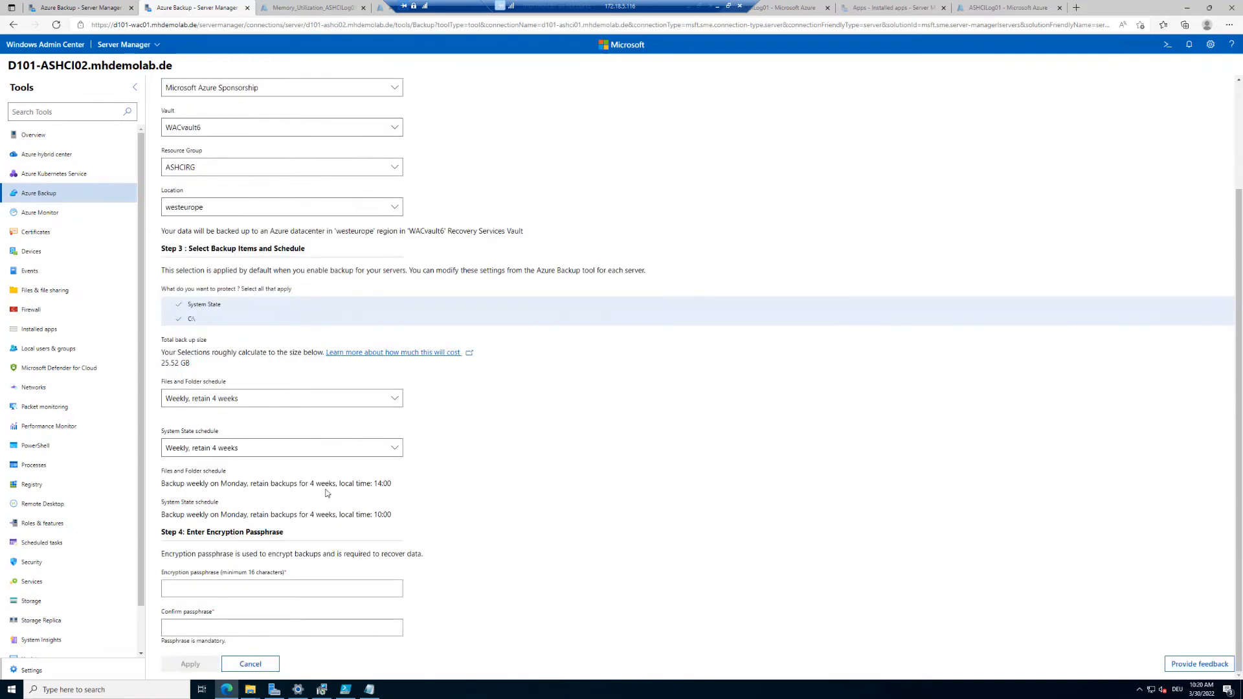
{"action": "left_click", "coordinate": [310, 586]}
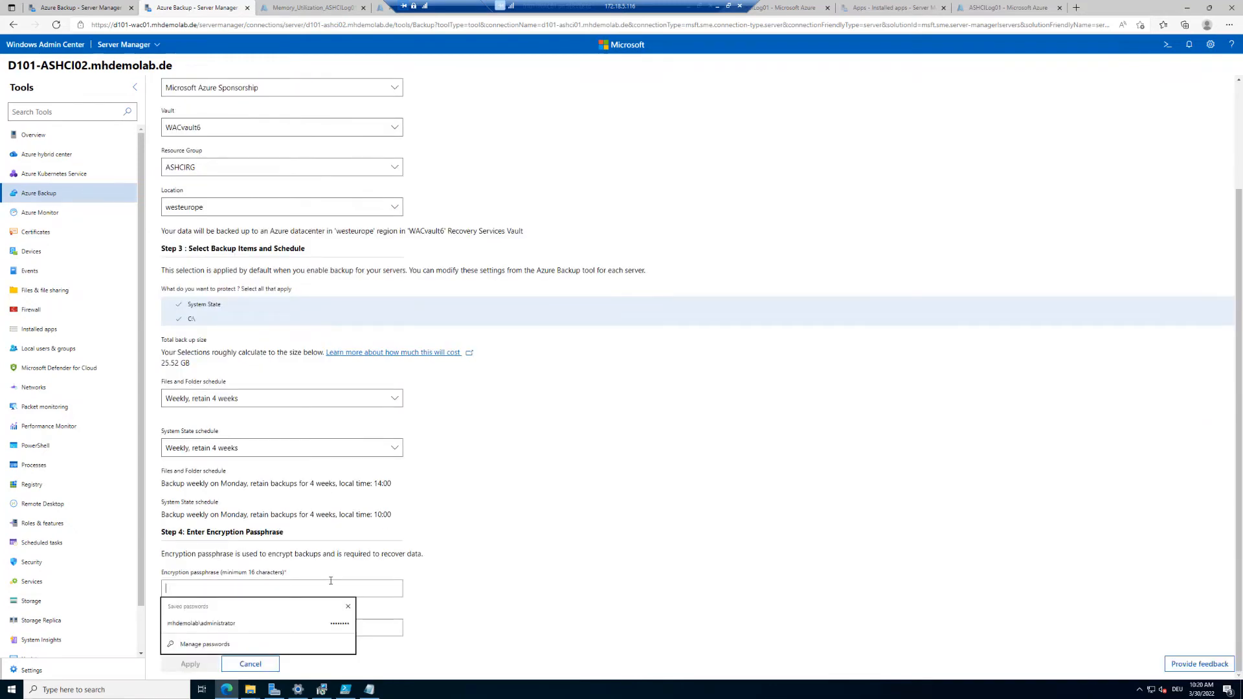
{"action": "left_click", "coordinate": [533, 581]}
{"action": "left_click", "coordinate": [366, 588]}
{"action": "type", "text": "*****************"}
{"action": "key", "text": "Tab"}
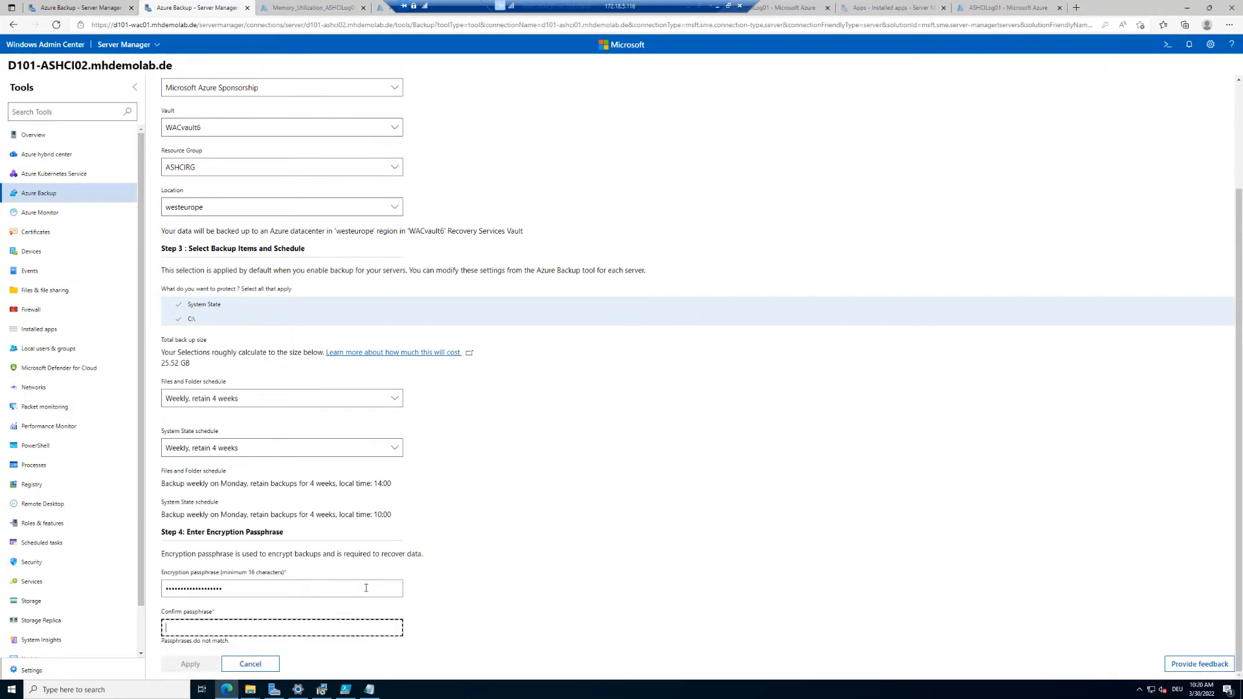
{"action": "left_click", "coordinate": [303, 629]}
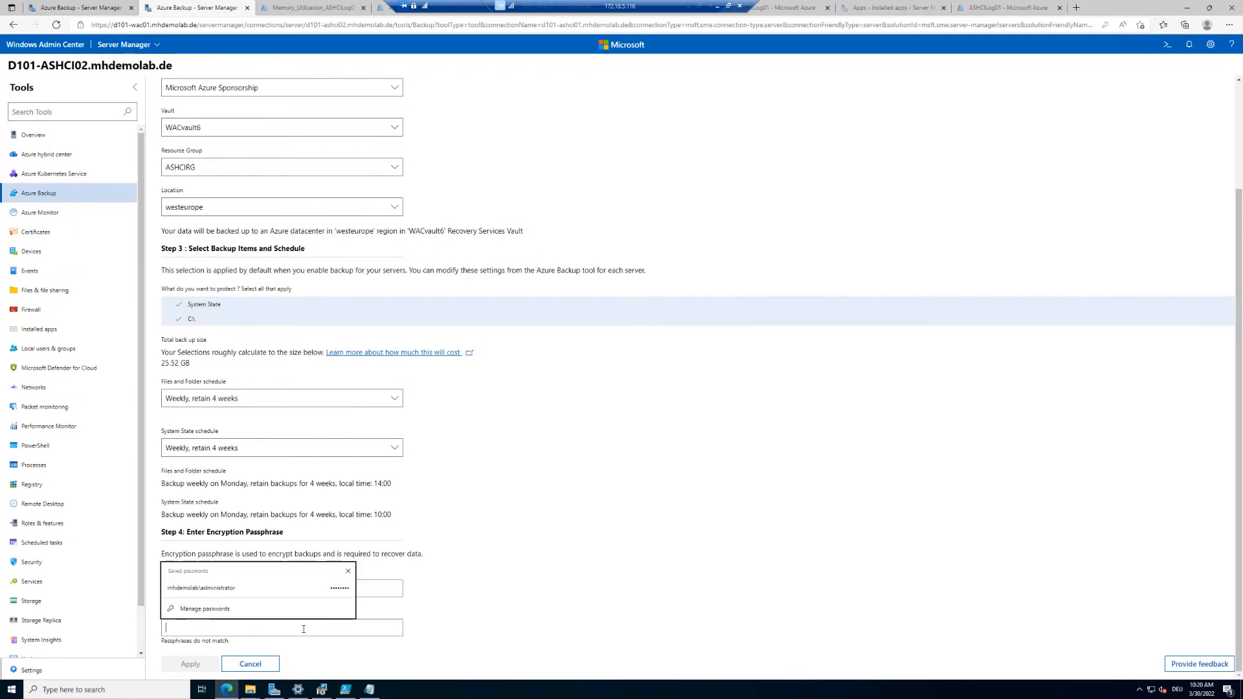
{"action": "type", "text": "*****************"}
{"action": "left_click", "coordinate": [579, 515]}
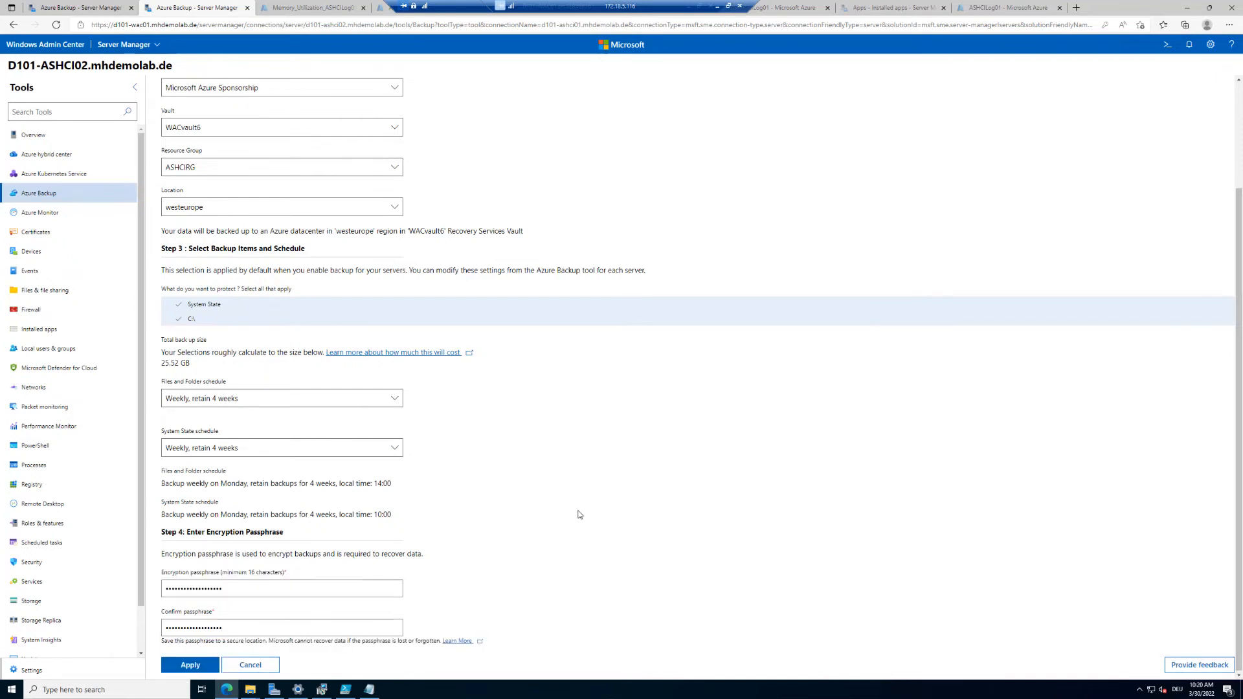
{"action": "left_click", "coordinate": [193, 667]}
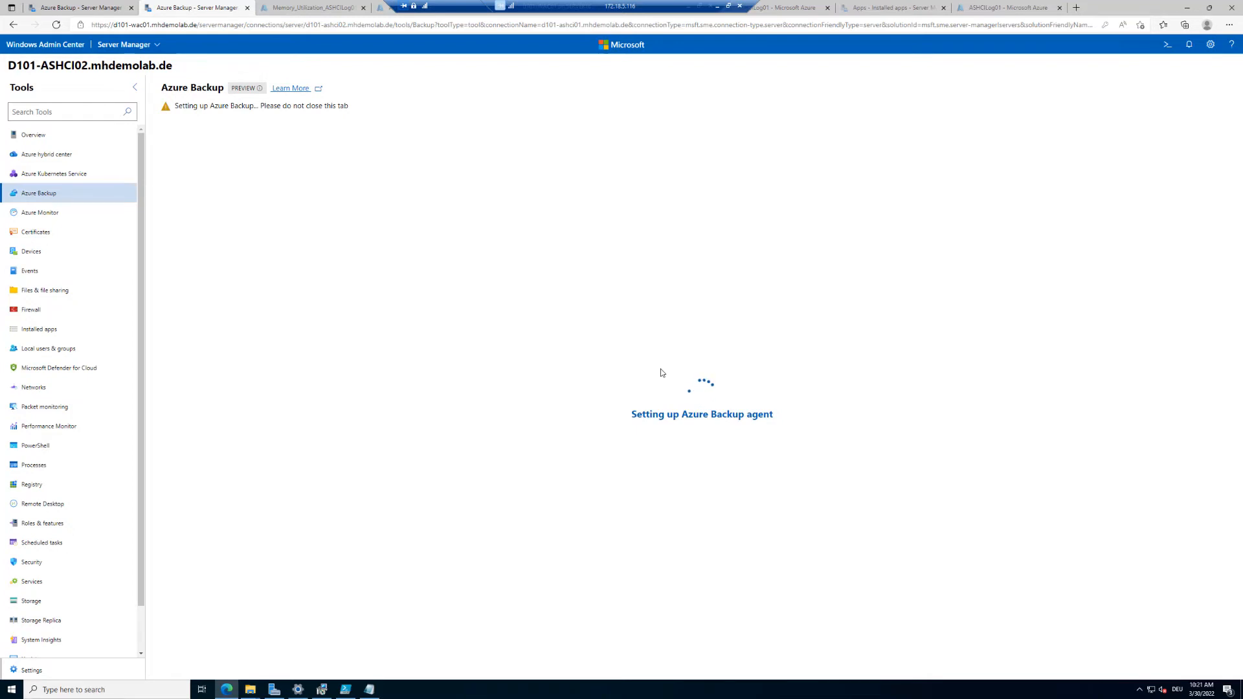
Check the Azure Backup overview, recovery points and jobs of D101-ASHCI01
{"action": "left_click", "coordinate": [93, 10]}
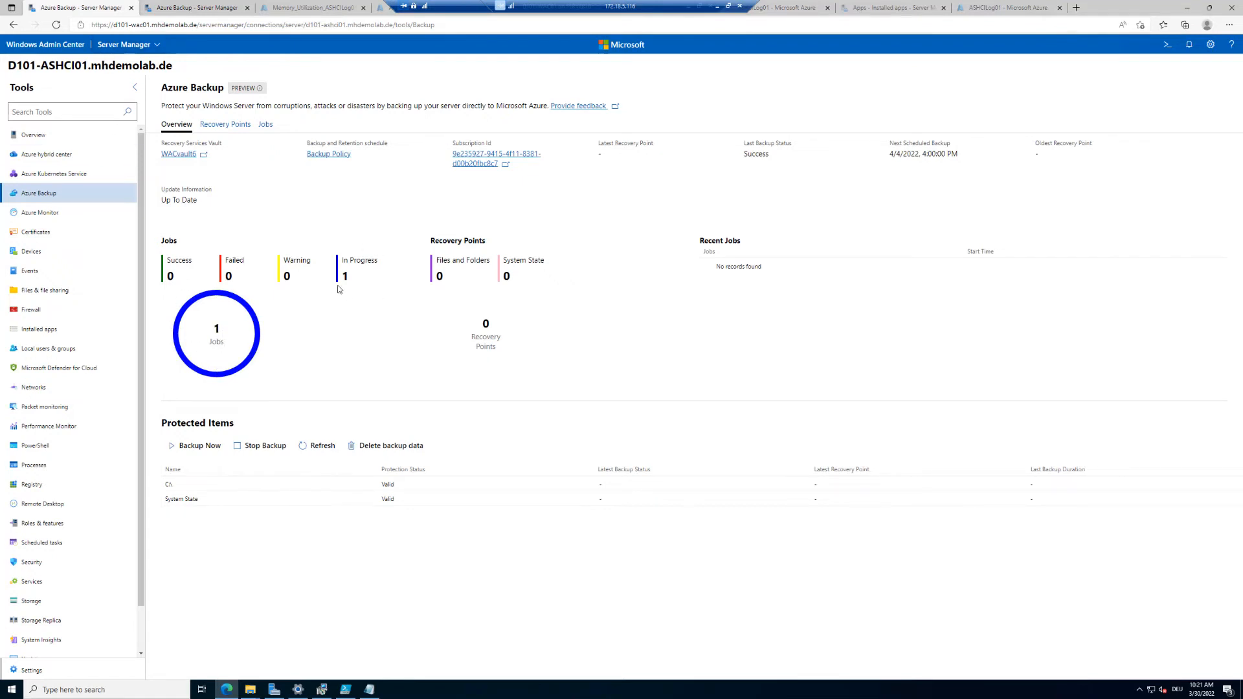
{"action": "left_click", "coordinate": [214, 126]}
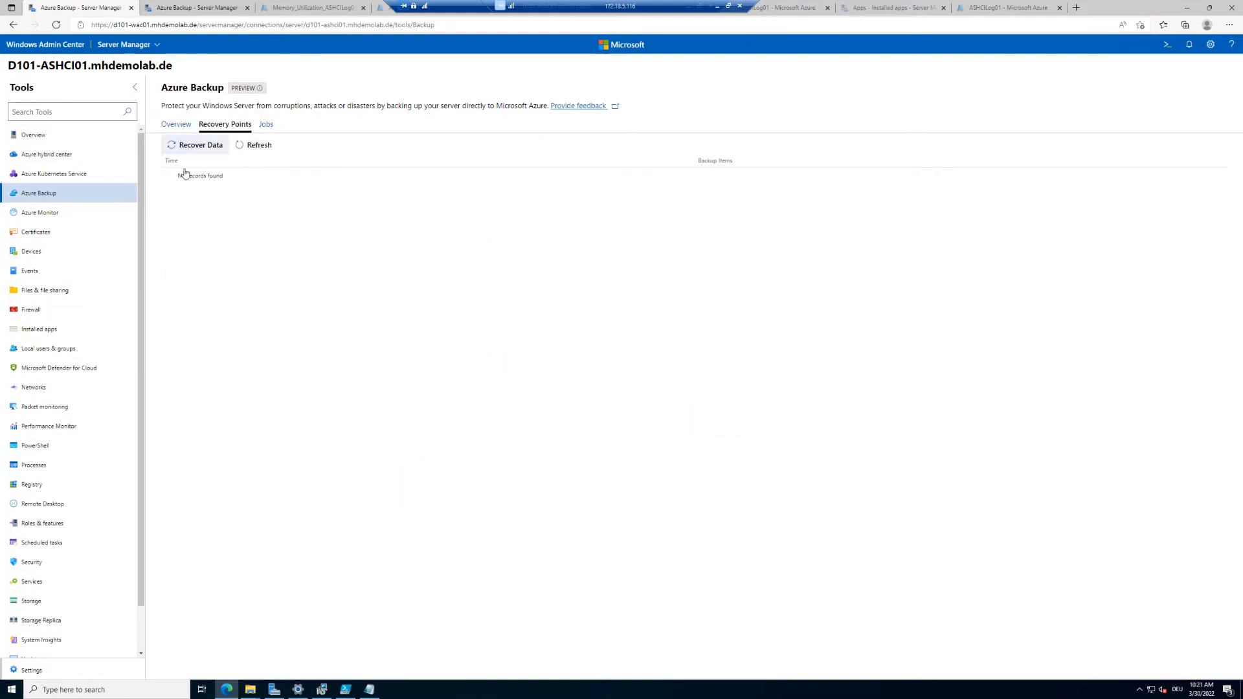
{"action": "left_click", "coordinate": [264, 126]}
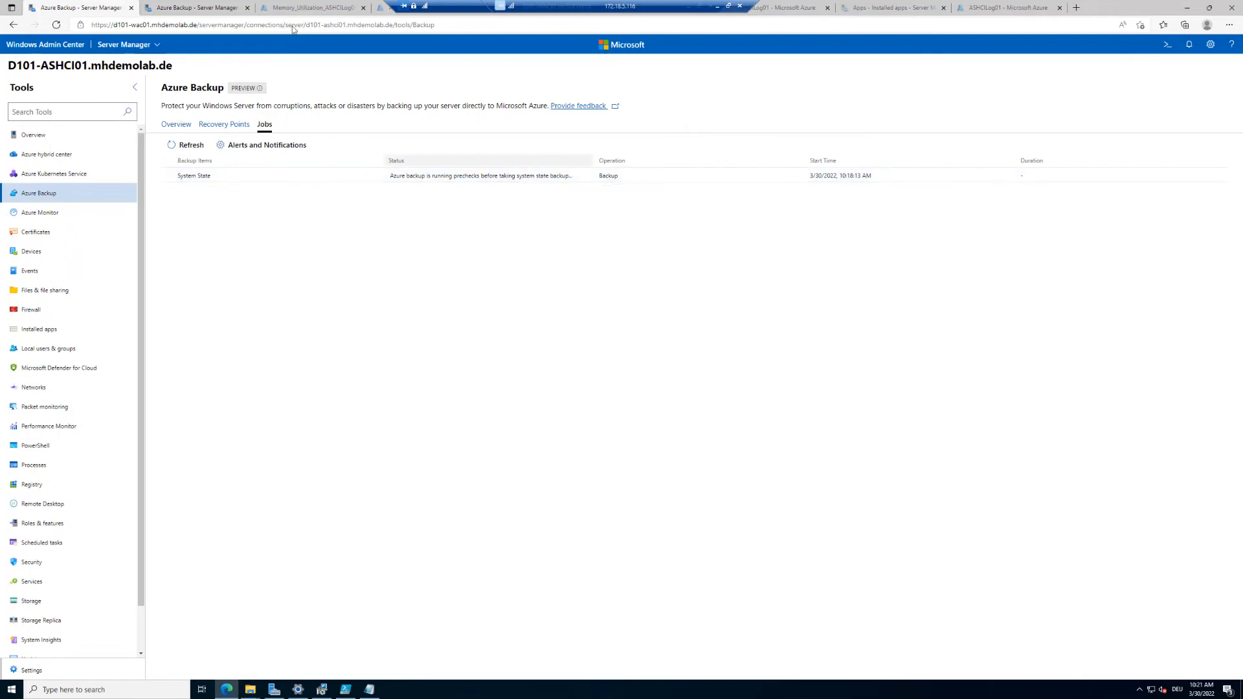
Monitor the Azure Backup setup on D101-ASHCI02 and compare the backup status of both nodes
{"action": "left_click", "coordinate": [214, 6]}
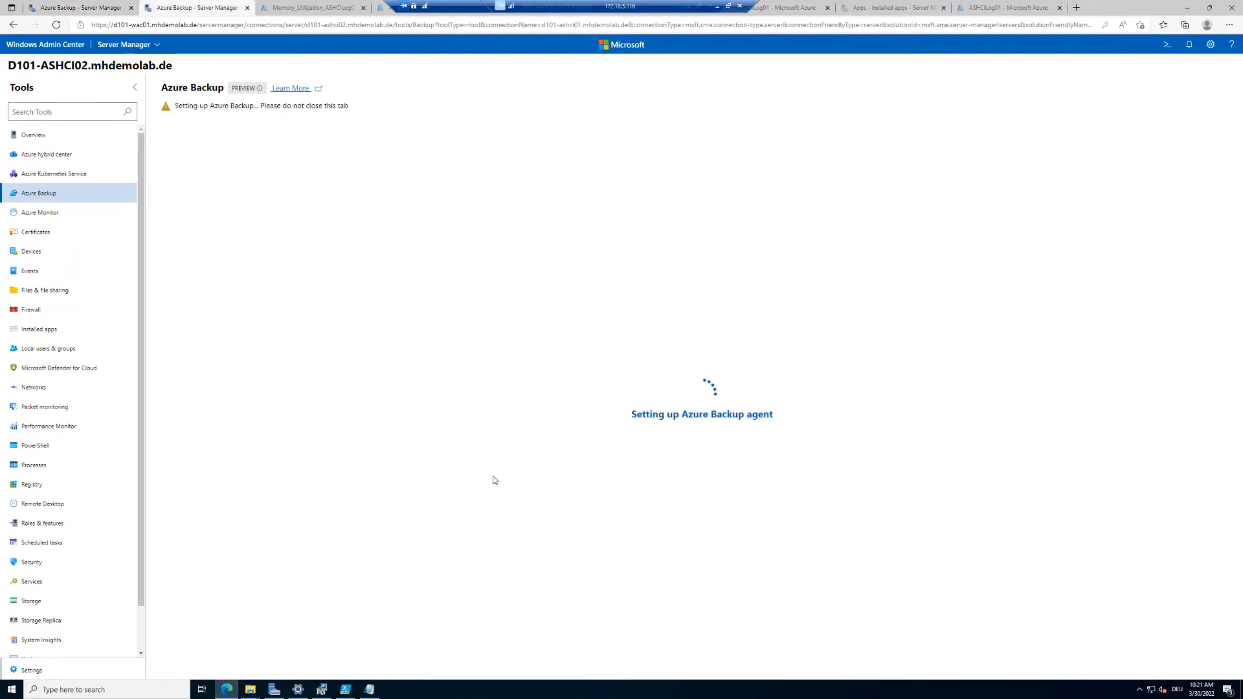
{"action": "left_click", "coordinate": [71, 5]}
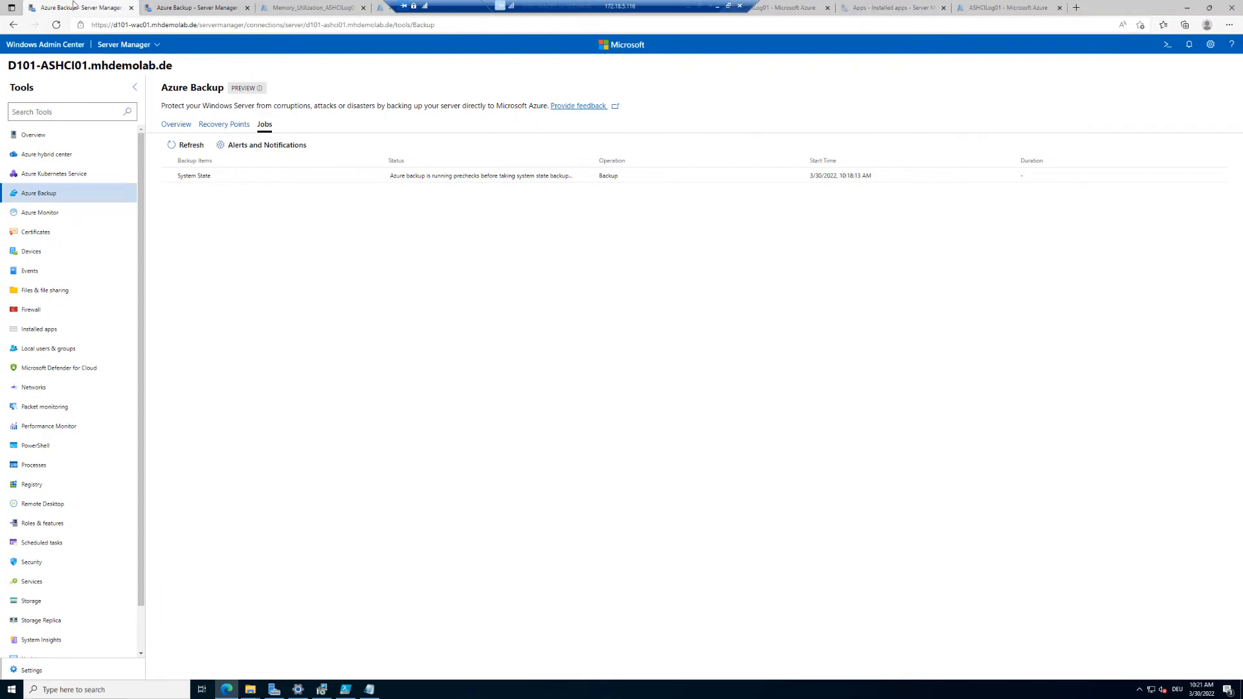
{"action": "left_click", "coordinate": [166, 4]}
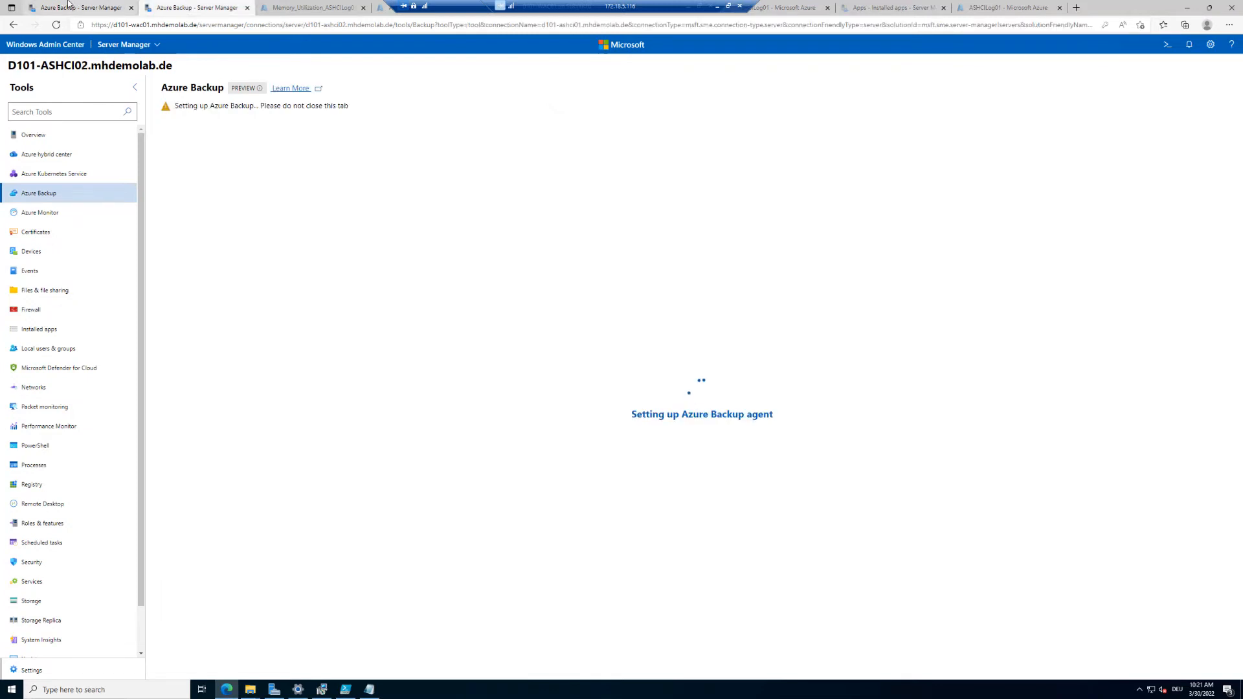
{"action": "left_click", "coordinate": [69, 5]}
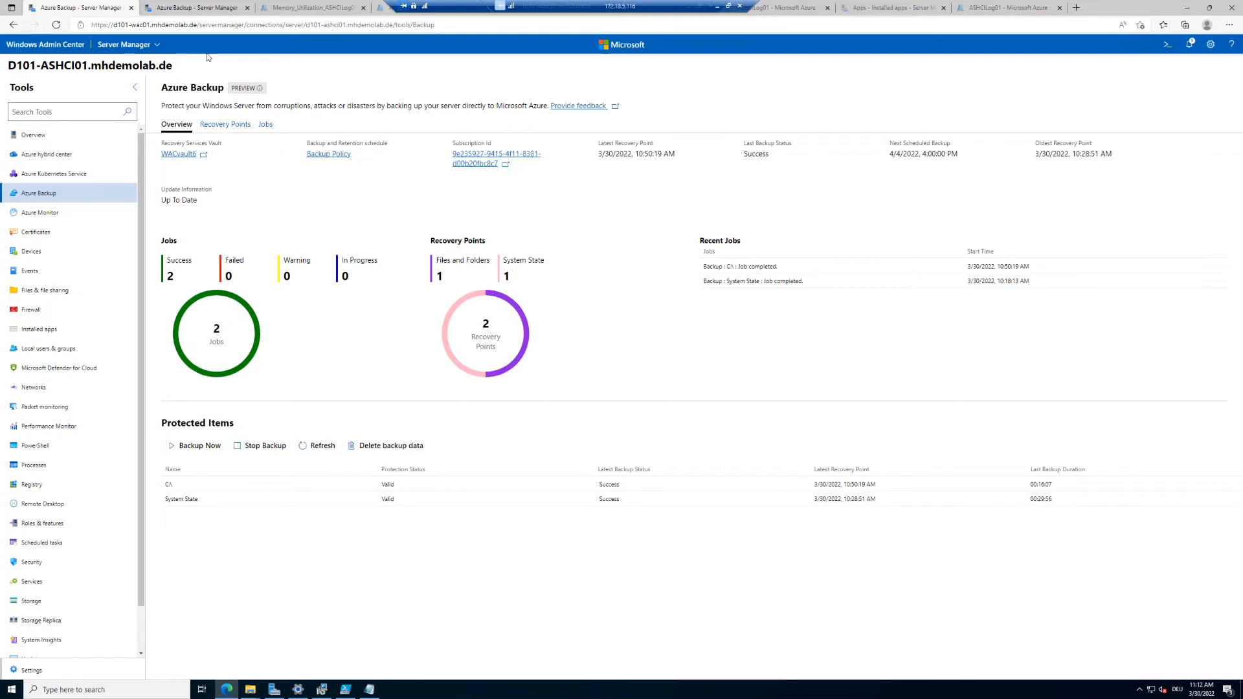
{"action": "left_click", "coordinate": [193, 7]}
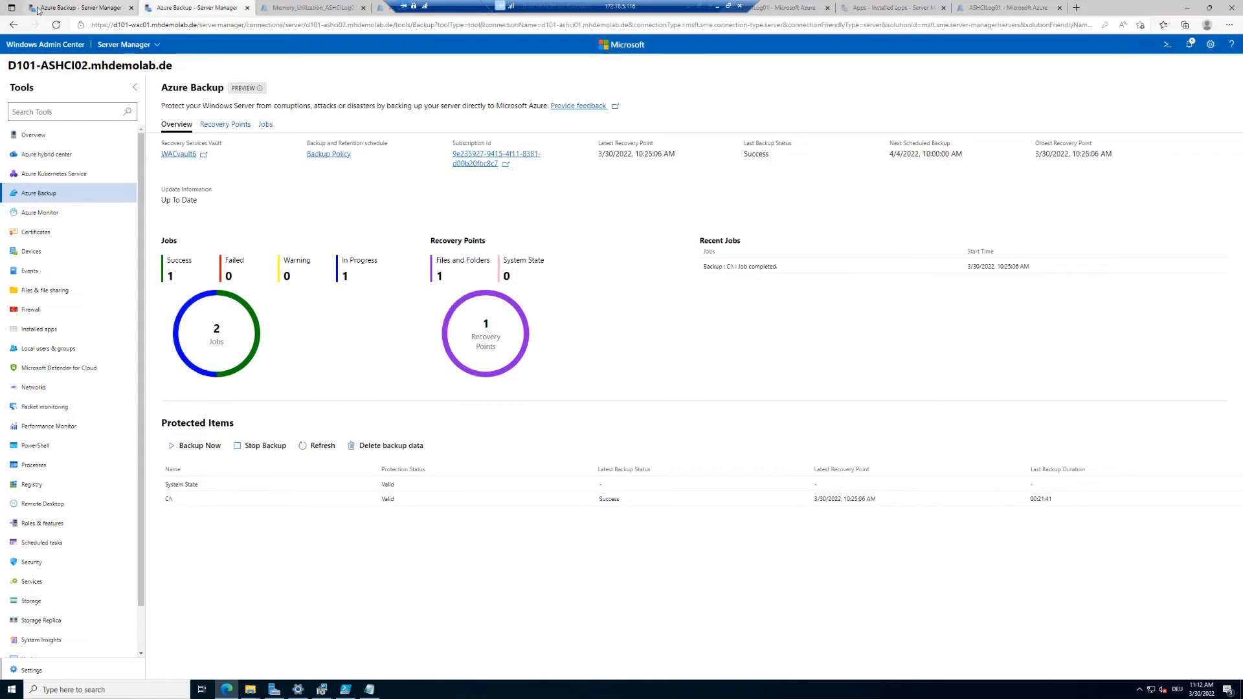
Review the job status and recovery point summary in the Azure Backup overview of D101-ASHCI01
{"action": "left_click", "coordinate": [103, 8]}
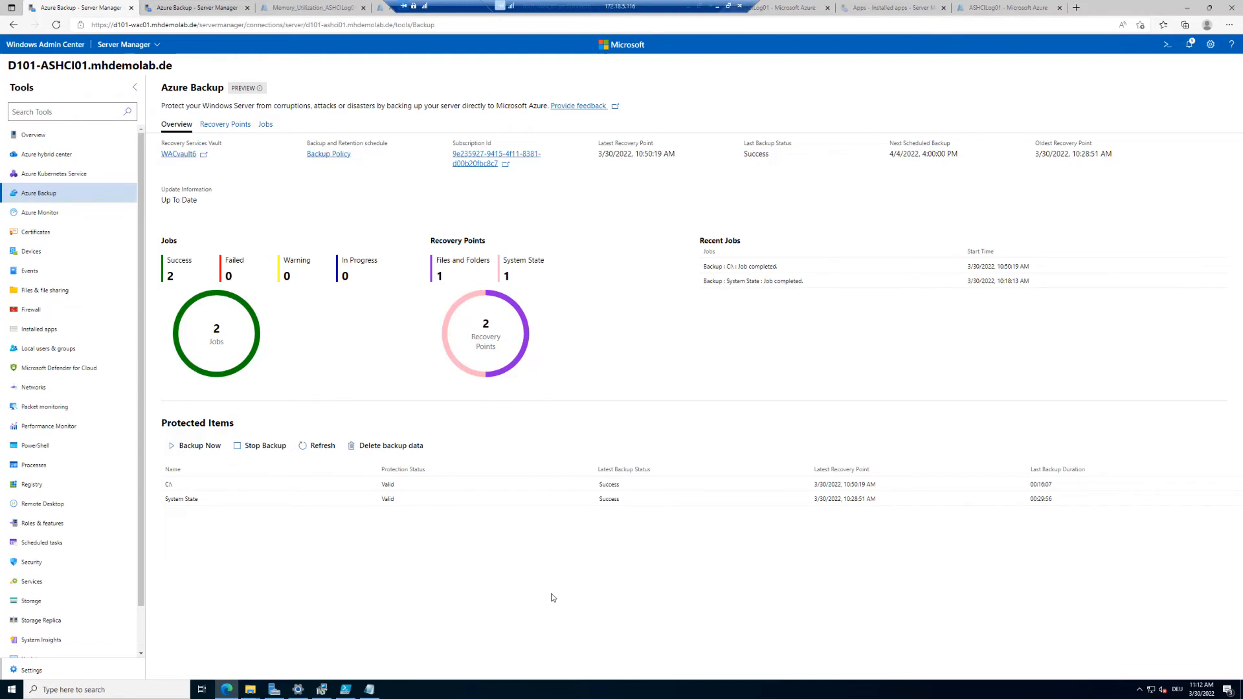
{"action": "key", "text": "ctrl+1"}
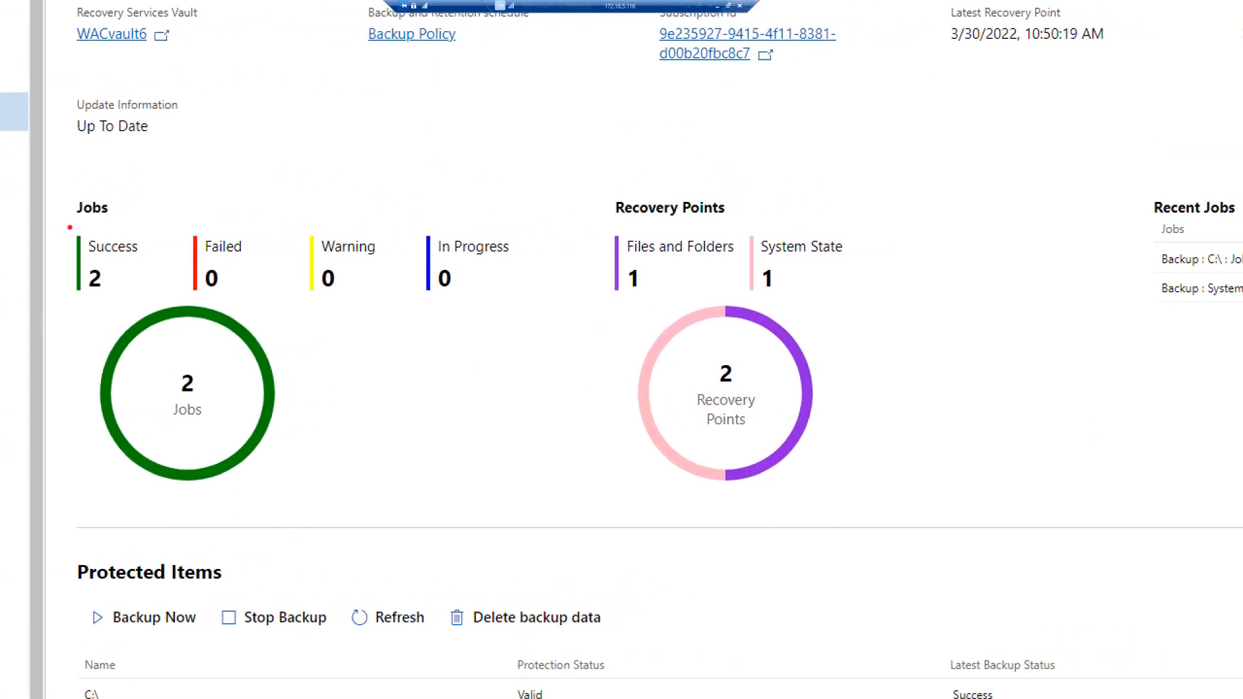
{"action": "mouse_move", "coordinate": [63, 225]}
{"action": "left_mouse_down"}
{"action": "mouse_move", "coordinate": [156, 280]}
{"action": "mouse_move", "coordinate": [156, 302]}
{"action": "left_mouse_up"}
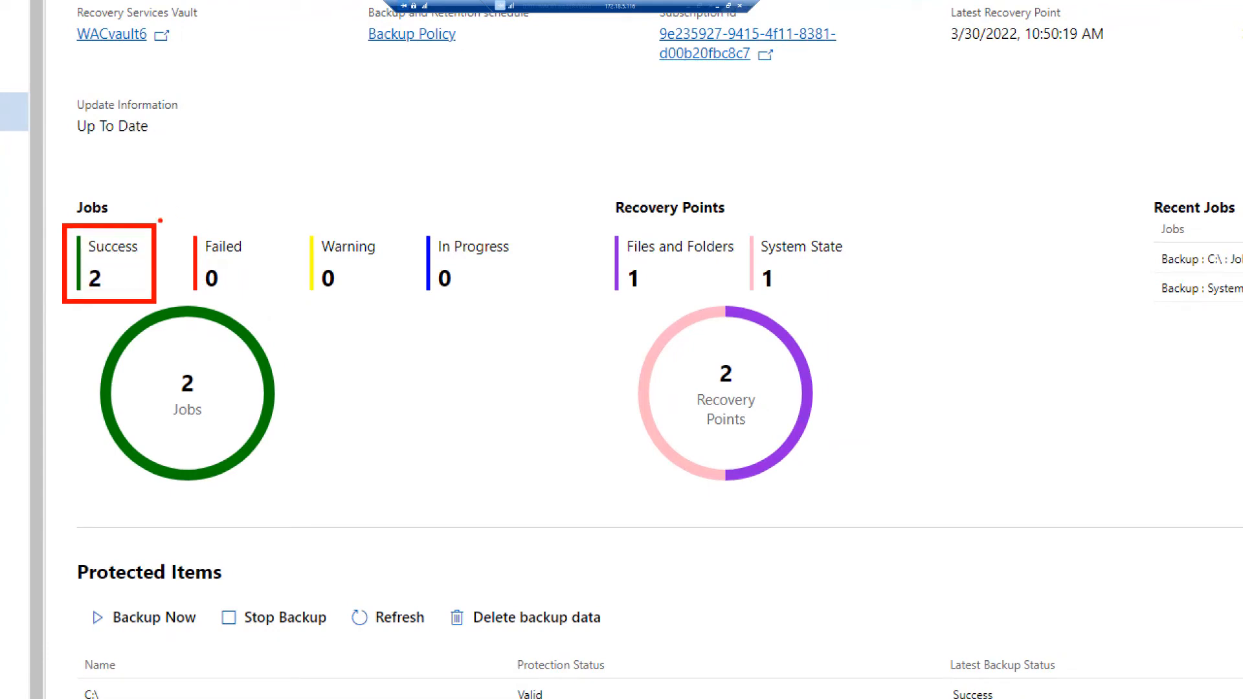
{"action": "mouse_move", "coordinate": [168, 224]}
{"action": "left_mouse_down"}
{"action": "mouse_move", "coordinate": [304, 288]}
{"action": "mouse_move", "coordinate": [545, 310]}
{"action": "left_mouse_up"}
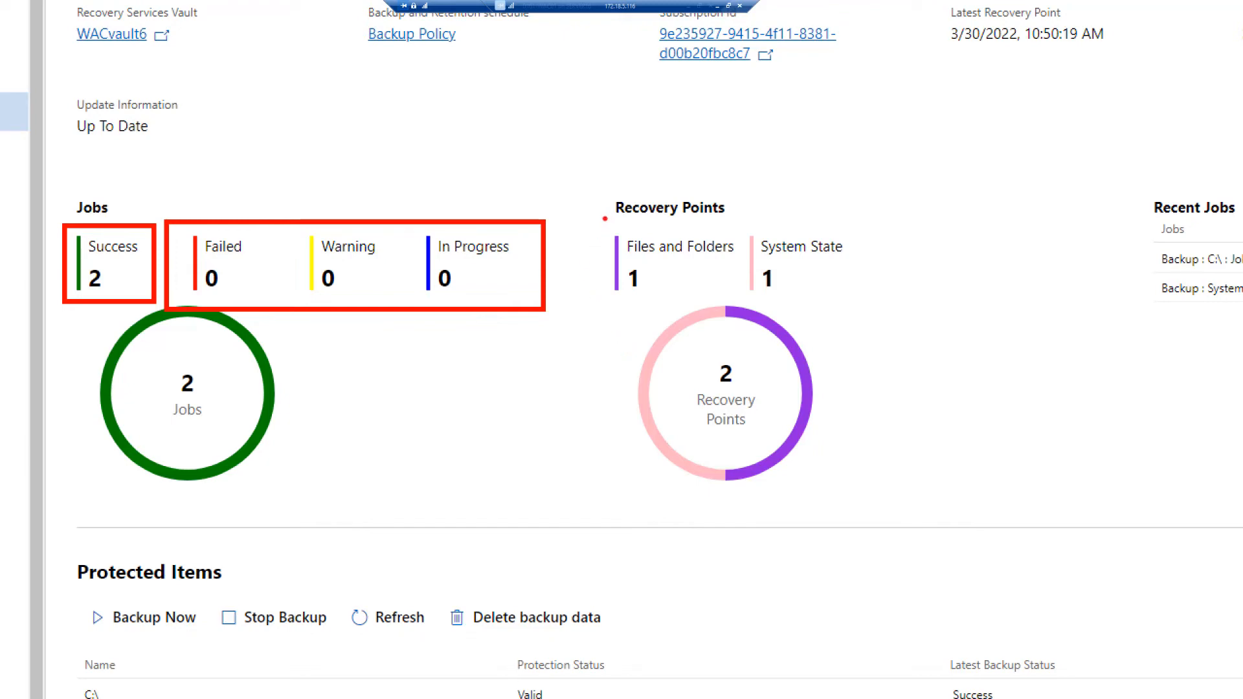
{"action": "mouse_move", "coordinate": [604, 218]}
{"action": "left_mouse_down"}
{"action": "mouse_move", "coordinate": [680, 272]}
{"action": "mouse_move", "coordinate": [888, 303]}
{"action": "left_mouse_up"}
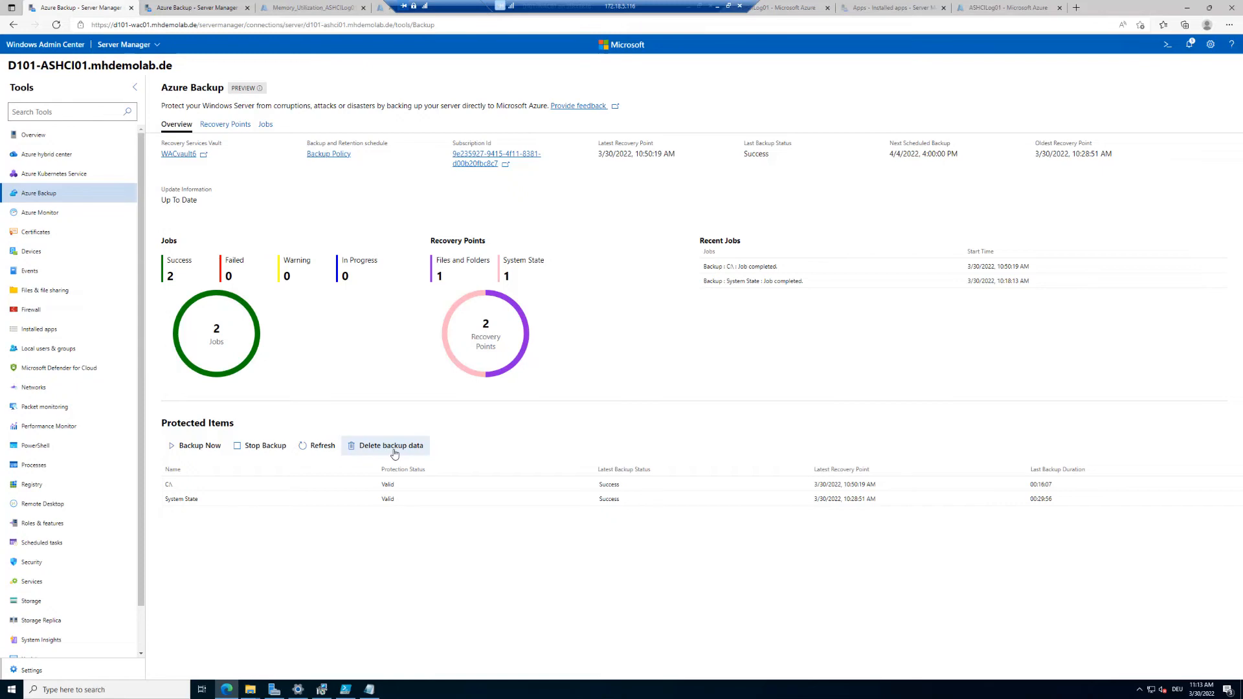
Check the recovery points and backup jobs of D101-ASHCI01, and view the backup alerts of WACvault6 in the Azure portal
{"action": "left_click", "coordinate": [231, 126]}
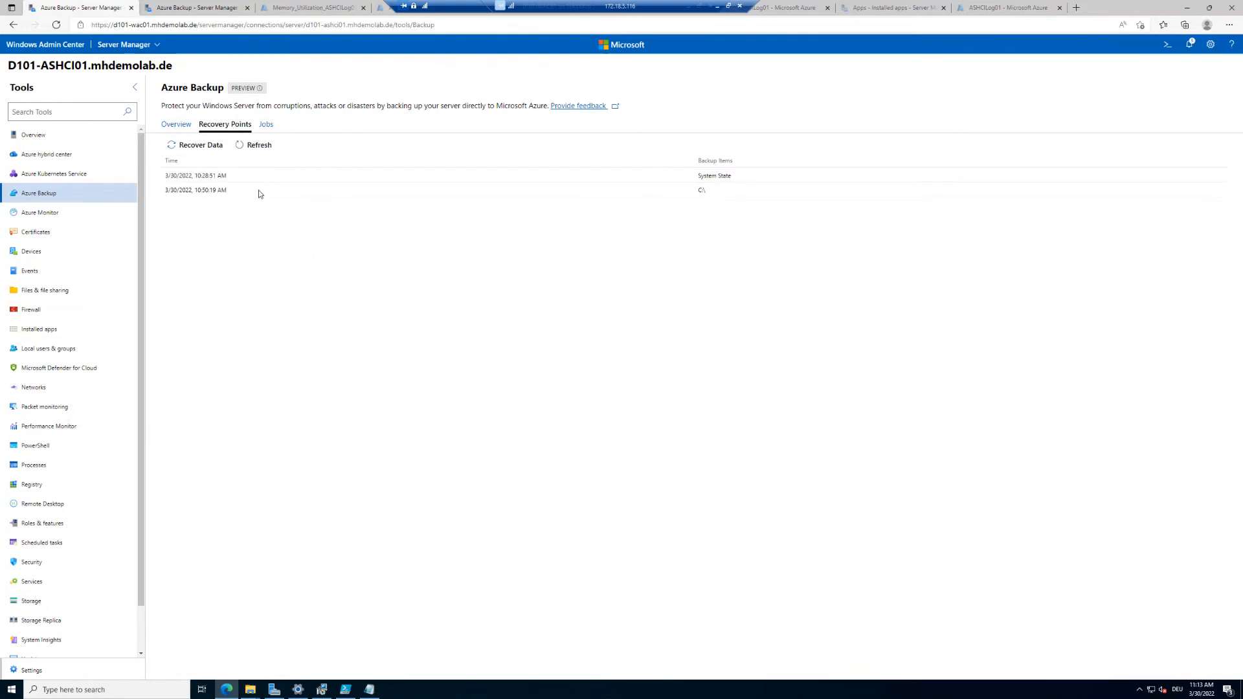
{"action": "left_click", "coordinate": [266, 127]}
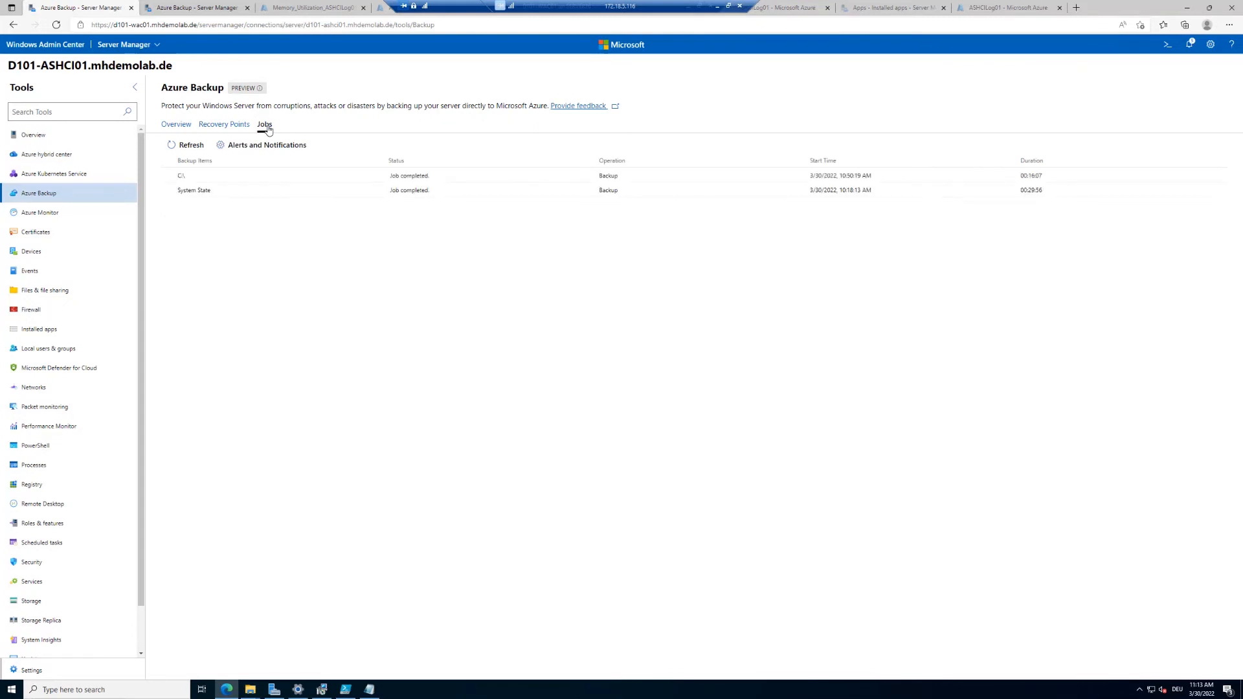
{"action": "left_click", "coordinate": [268, 146]}
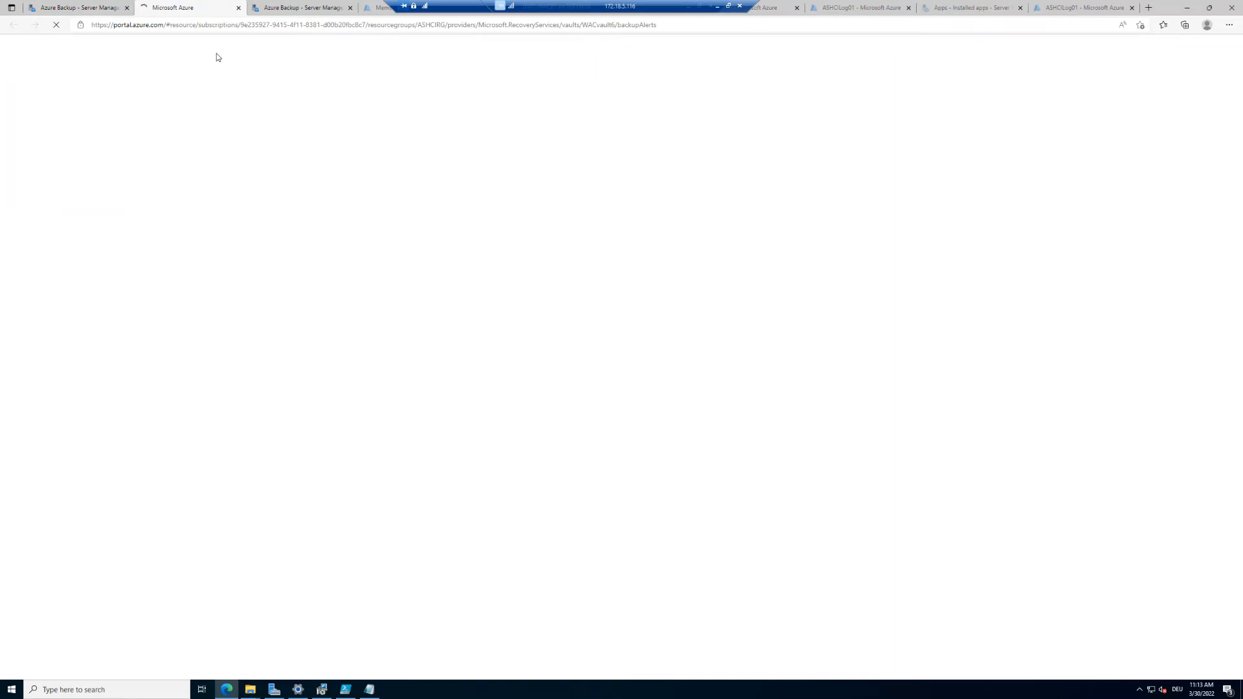
{"action": "left_click", "coordinate": [115, 4]}
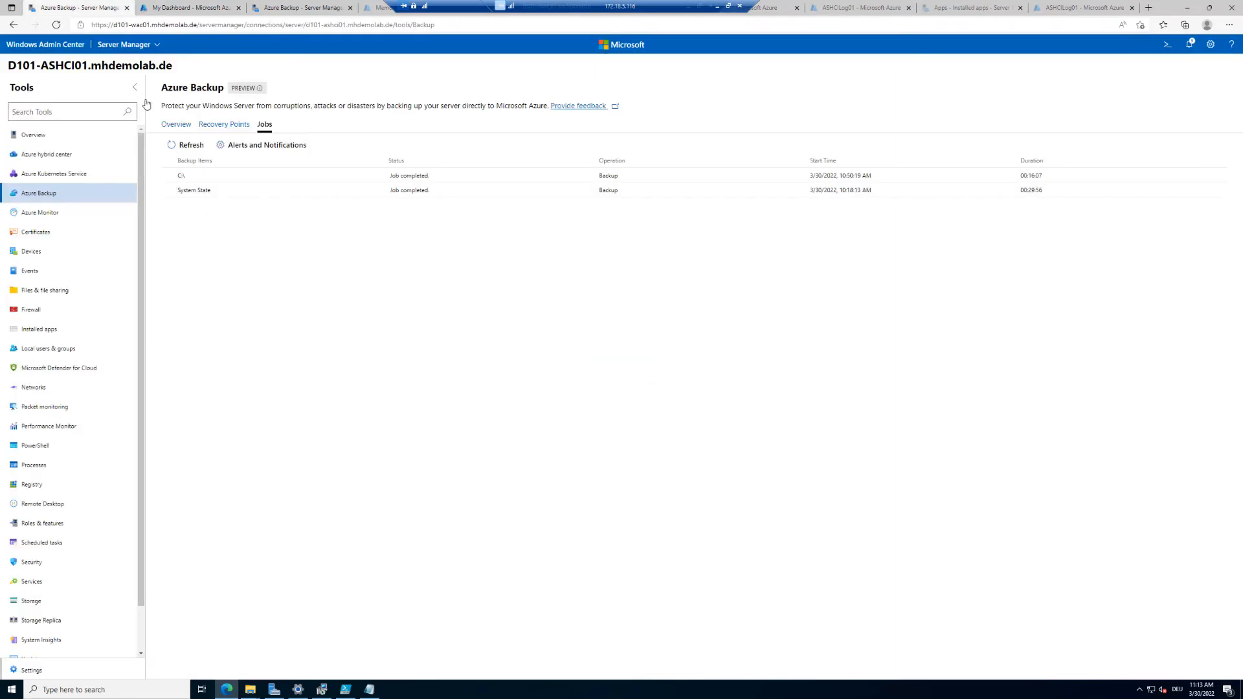
{"action": "left_click", "coordinate": [268, 146]}
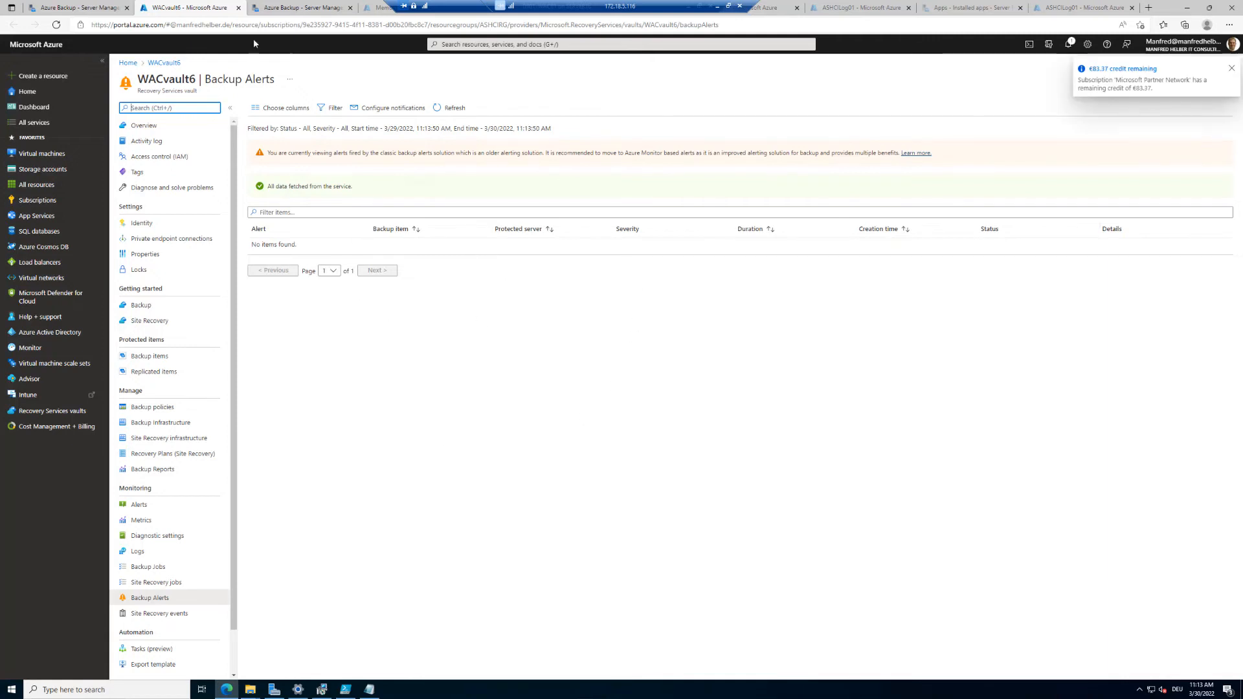
{"action": "left_click", "coordinate": [78, 7]}
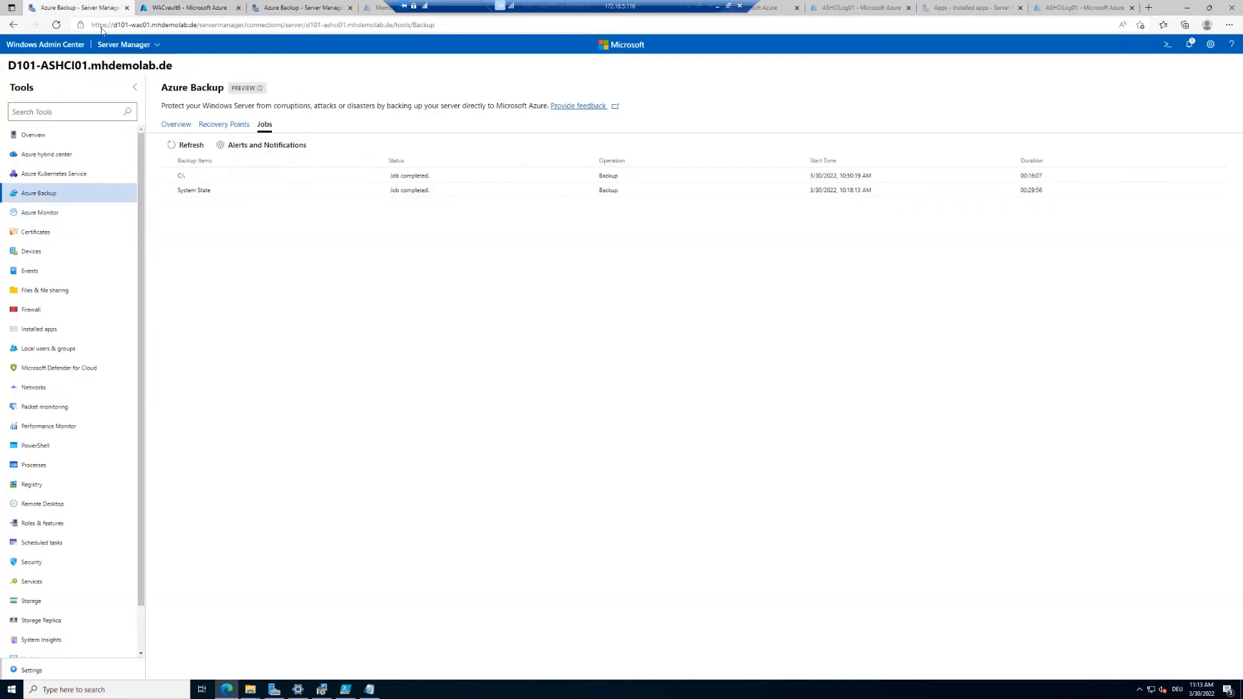
Examine the recovery points of D101-ASHCI01 and display the instructions for recovering data from Azure Backup
{"action": "left_click", "coordinate": [227, 129]}
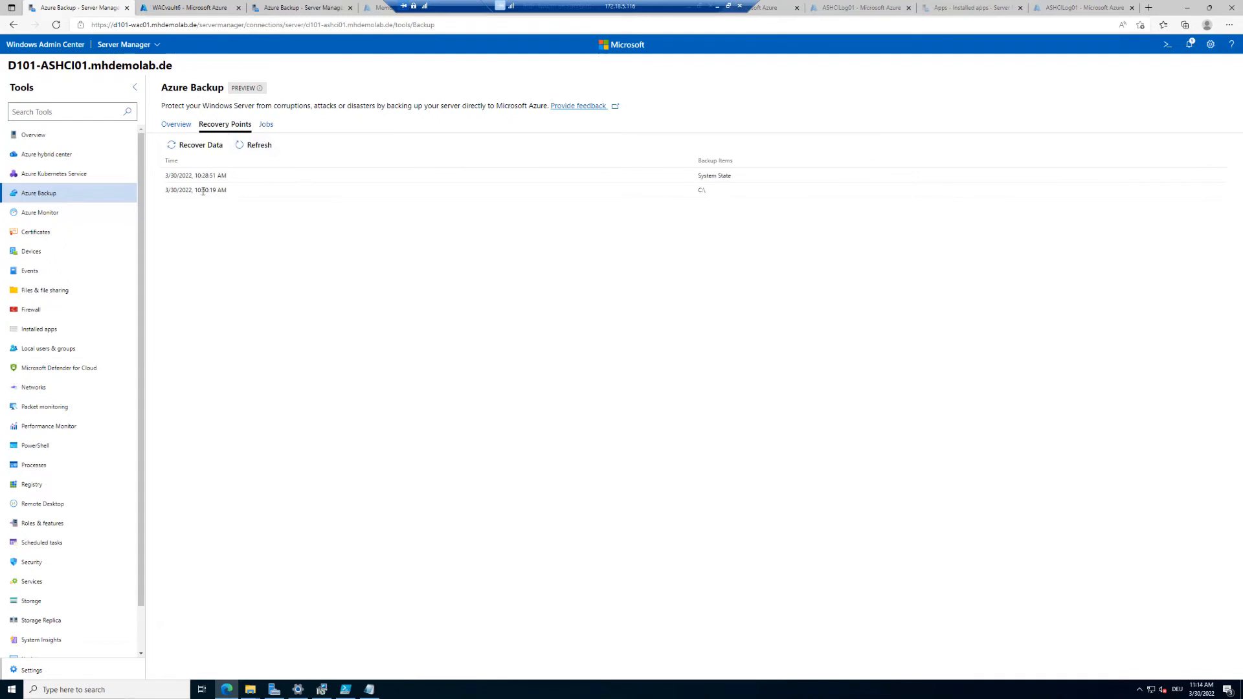
{"action": "left_click_drag", "start_coordinate": [167, 190], "coordinate": [233, 192]}
{"action": "left_click", "coordinate": [182, 176]}
{"action": "left_click", "coordinate": [256, 146]}
{"action": "left_click", "coordinate": [182, 147]}
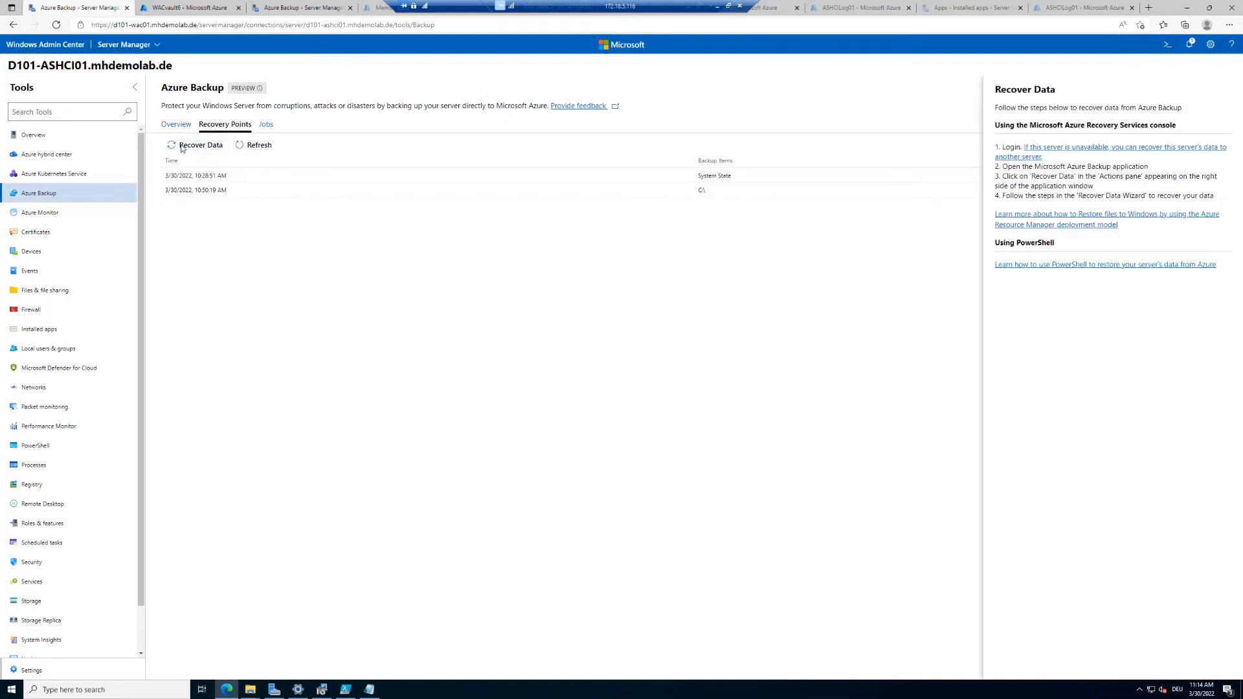
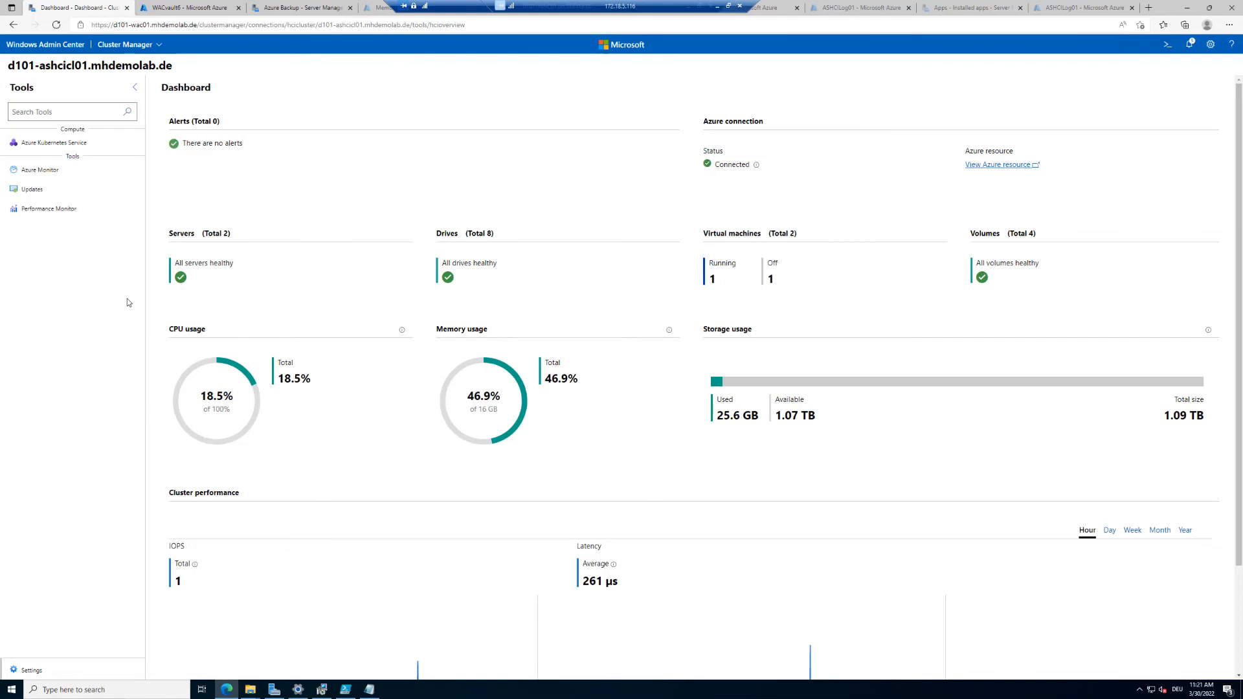
Reload the d101-ashcicl01 cluster and open the Azure Site Recovery setup from its virtual machine inventory
{"action": "left_click", "coordinate": [57, 25]}
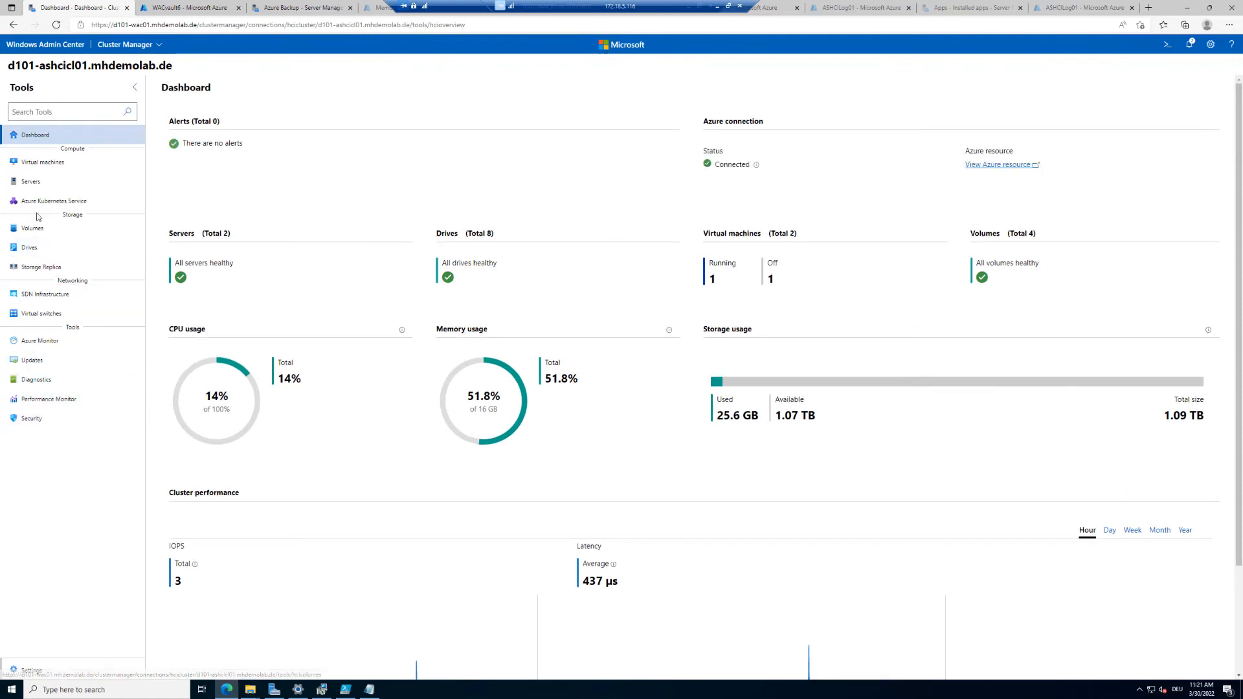
{"action": "left_click", "coordinate": [43, 163]}
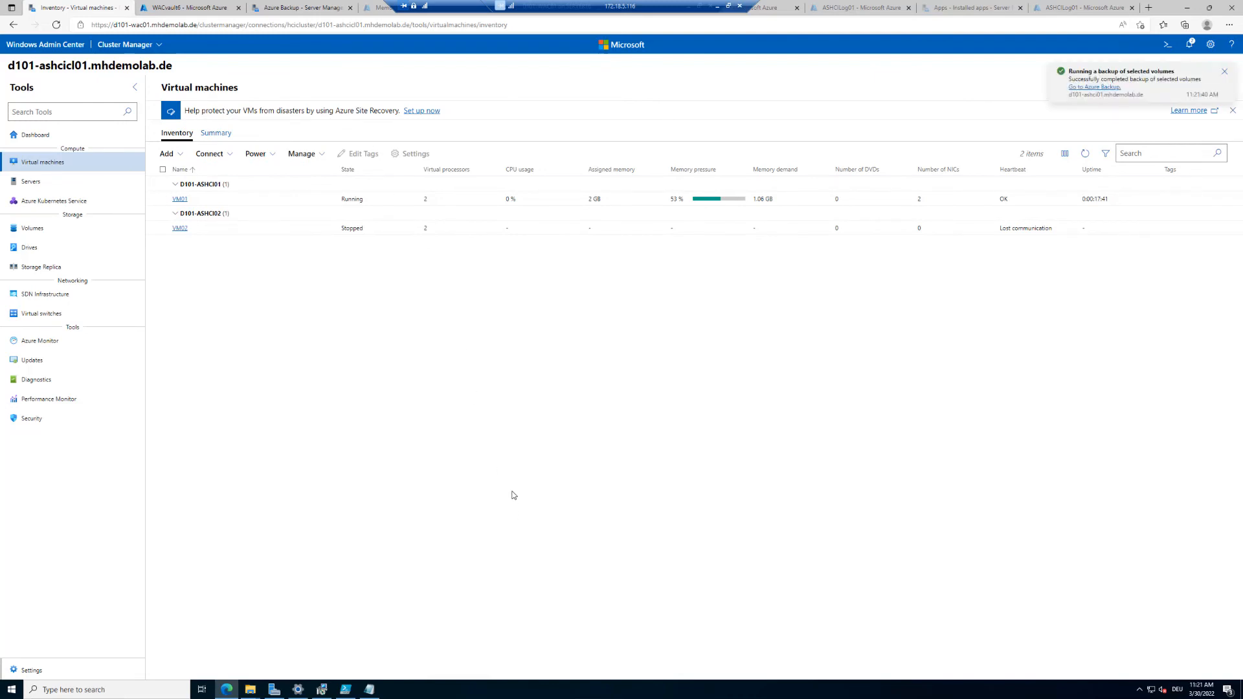
{"action": "key", "text": "ctrl+1"}
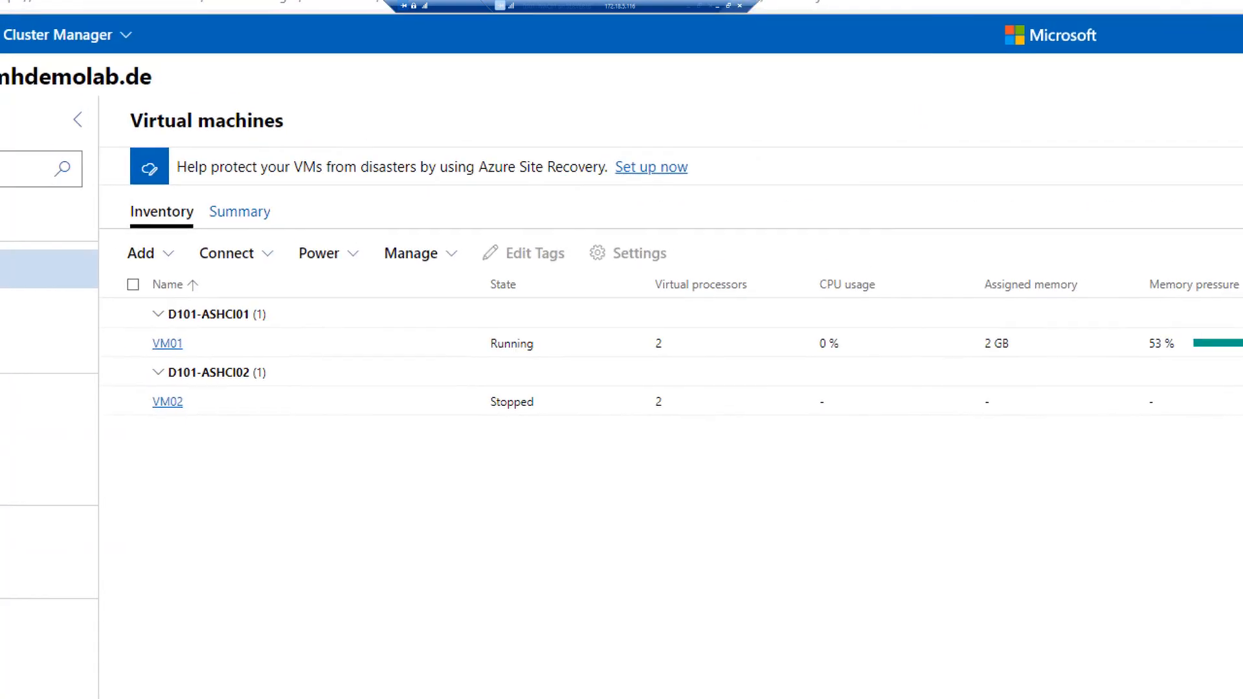
{"action": "mouse_move", "coordinate": [84, 135]}
{"action": "left_mouse_down"}
{"action": "mouse_move", "coordinate": [260, 181]}
{"action": "mouse_move", "coordinate": [680, 182]}
{"action": "left_mouse_up"}
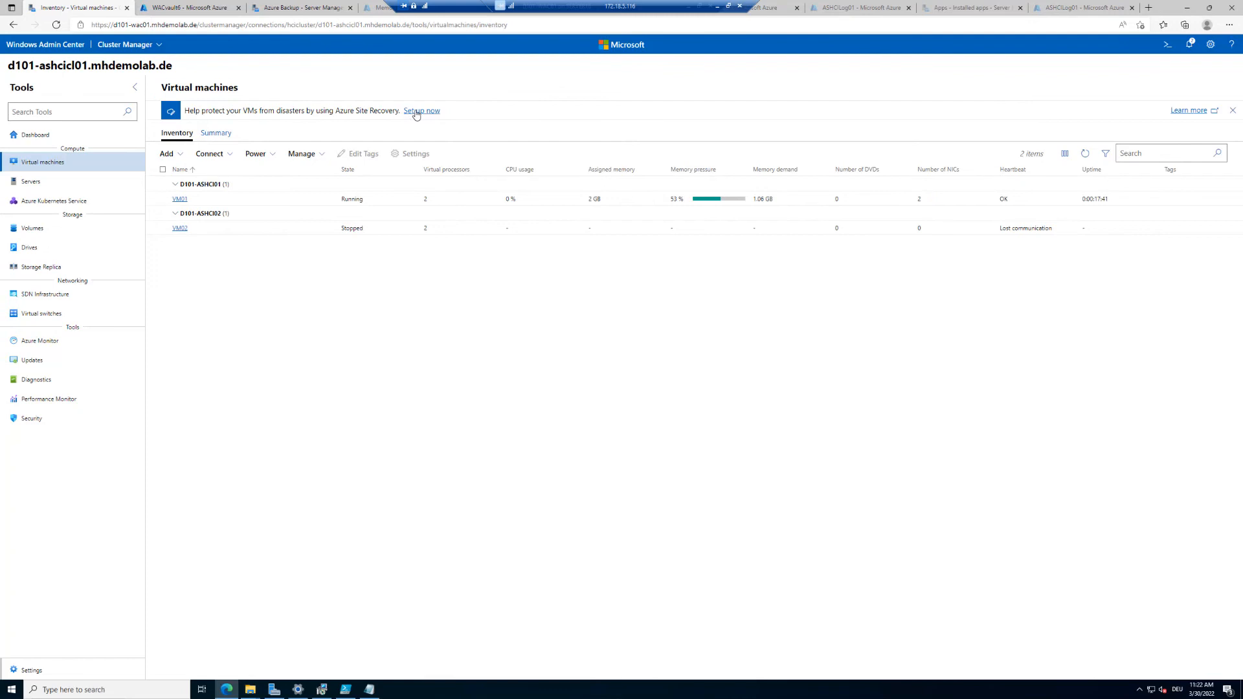
{"action": "left_click", "coordinate": [416, 113]}
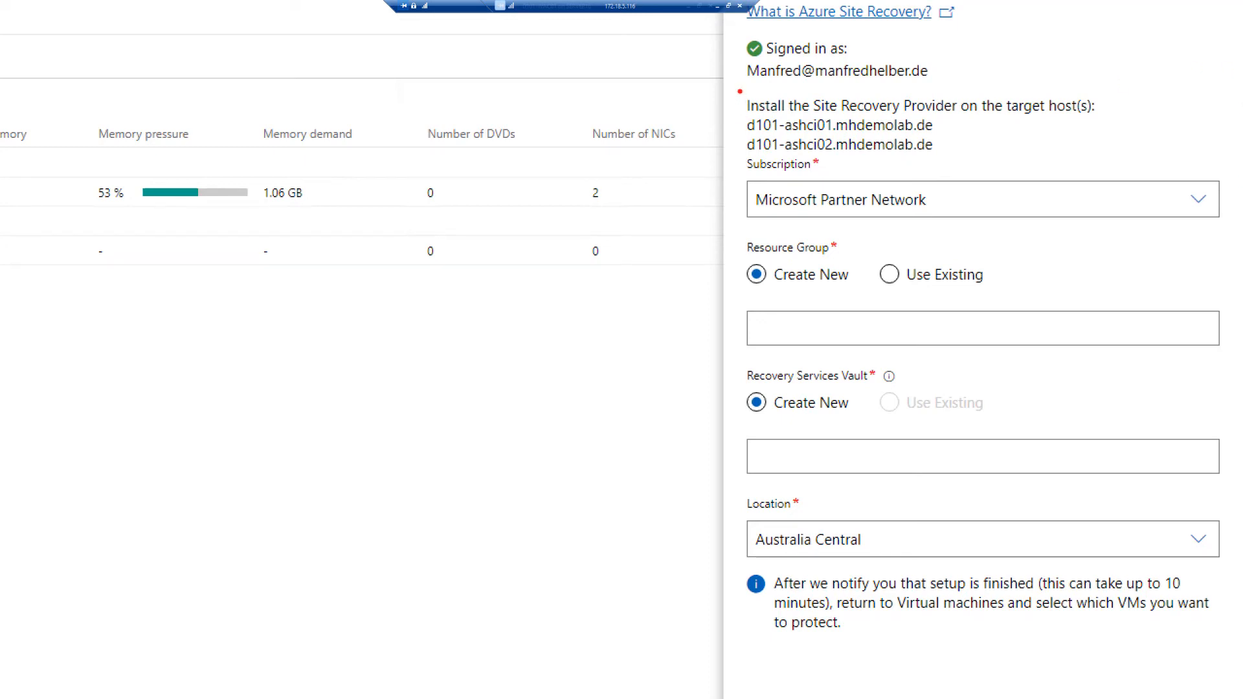
Set the Site Recovery subscription to Microsoft Azure Sponsorship and use the existing resource group ASHCIRG
{"action": "mouse_move", "coordinate": [748, 84]}
{"action": "left_mouse_down"}
{"action": "mouse_move", "coordinate": [816, 128]}
{"action": "mouse_move", "coordinate": [987, 172]}
{"action": "mouse_move", "coordinate": [1139, 175]}
{"action": "left_mouse_up"}
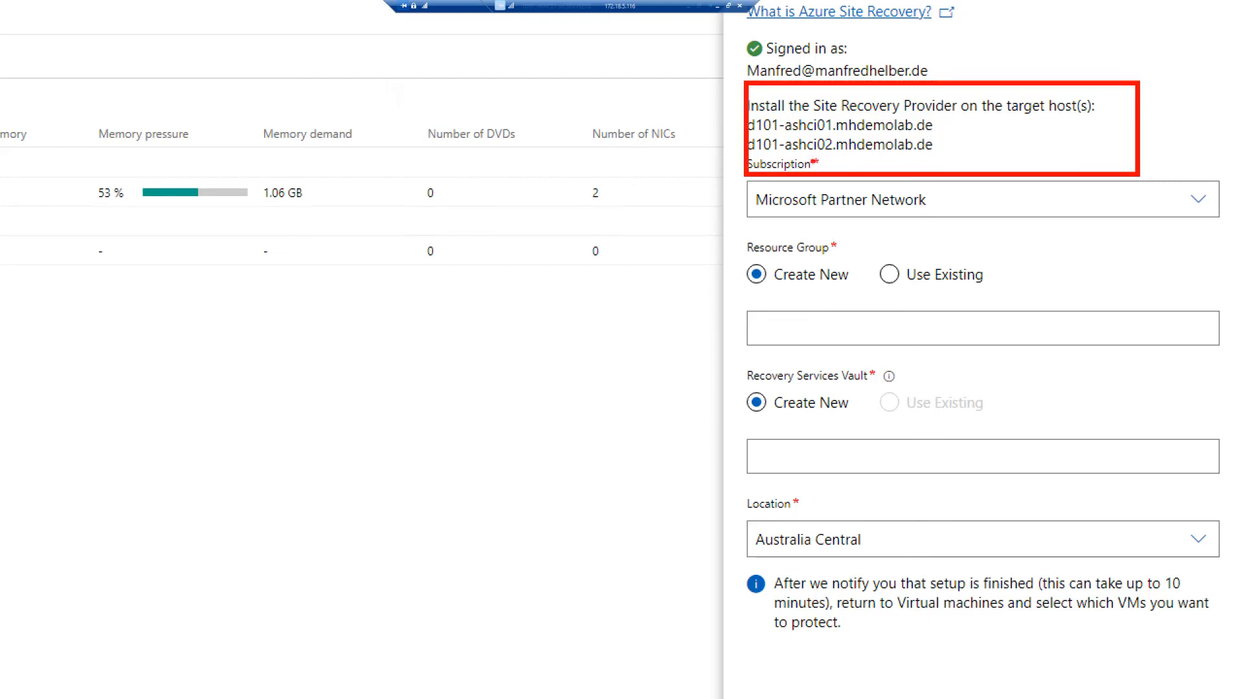
{"action": "left_click_drag", "start_coordinate": [734, 168], "coordinate": [981, 223]}
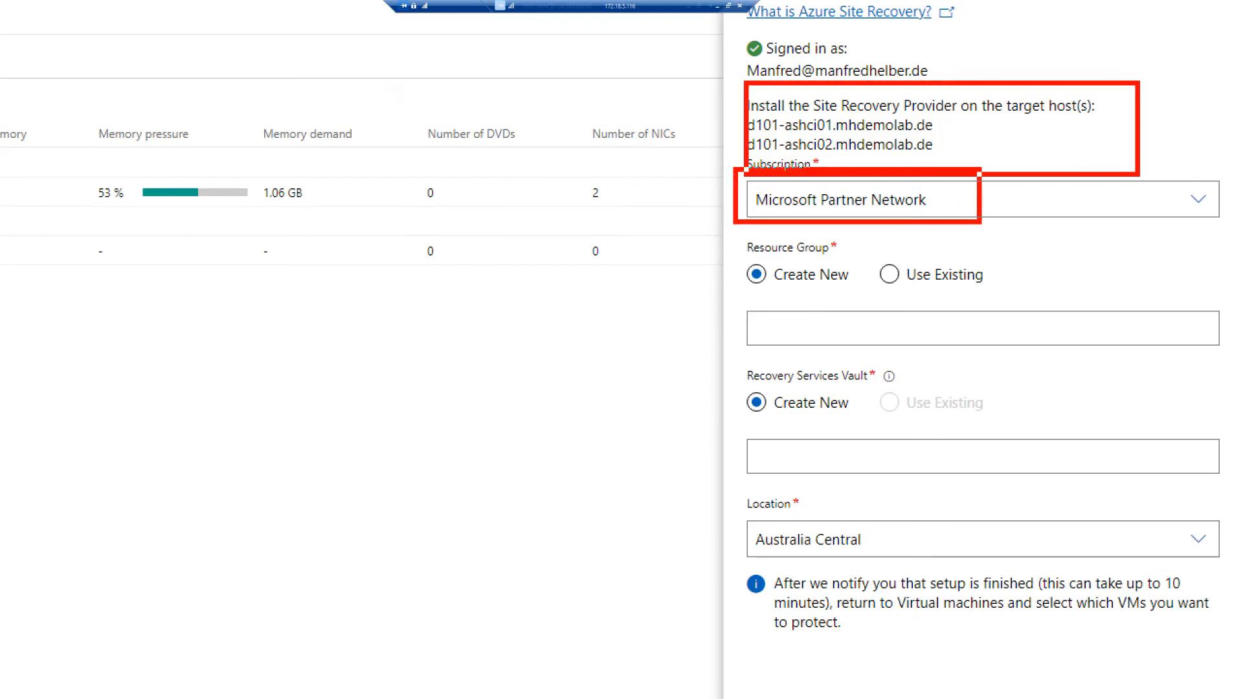
{"action": "left_click", "coordinate": [1165, 203]}
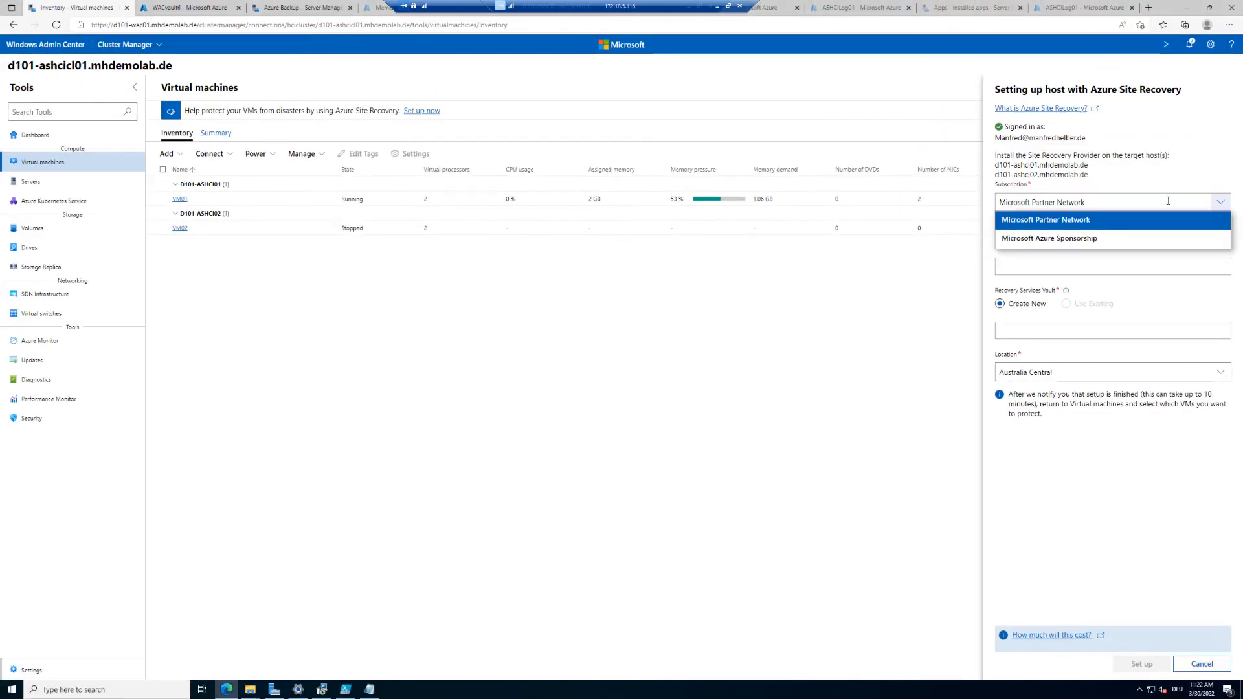
{"action": "left_click", "coordinate": [1099, 239]}
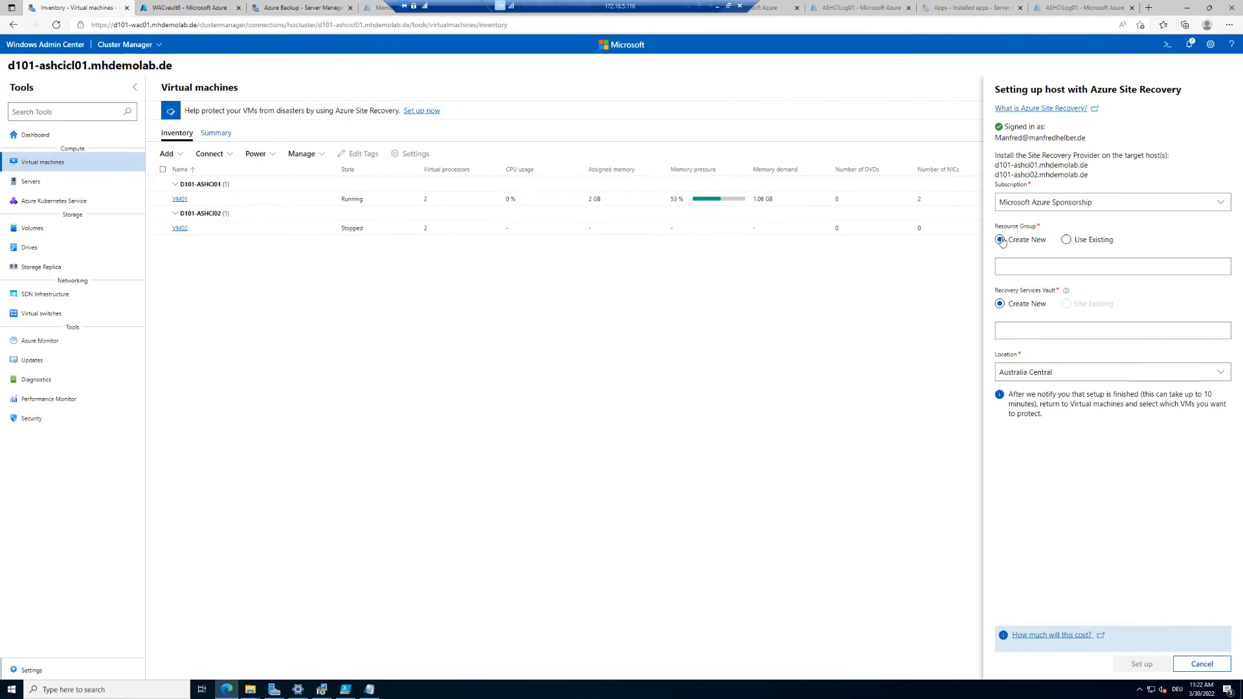
{"action": "left_click", "coordinate": [1064, 240]}
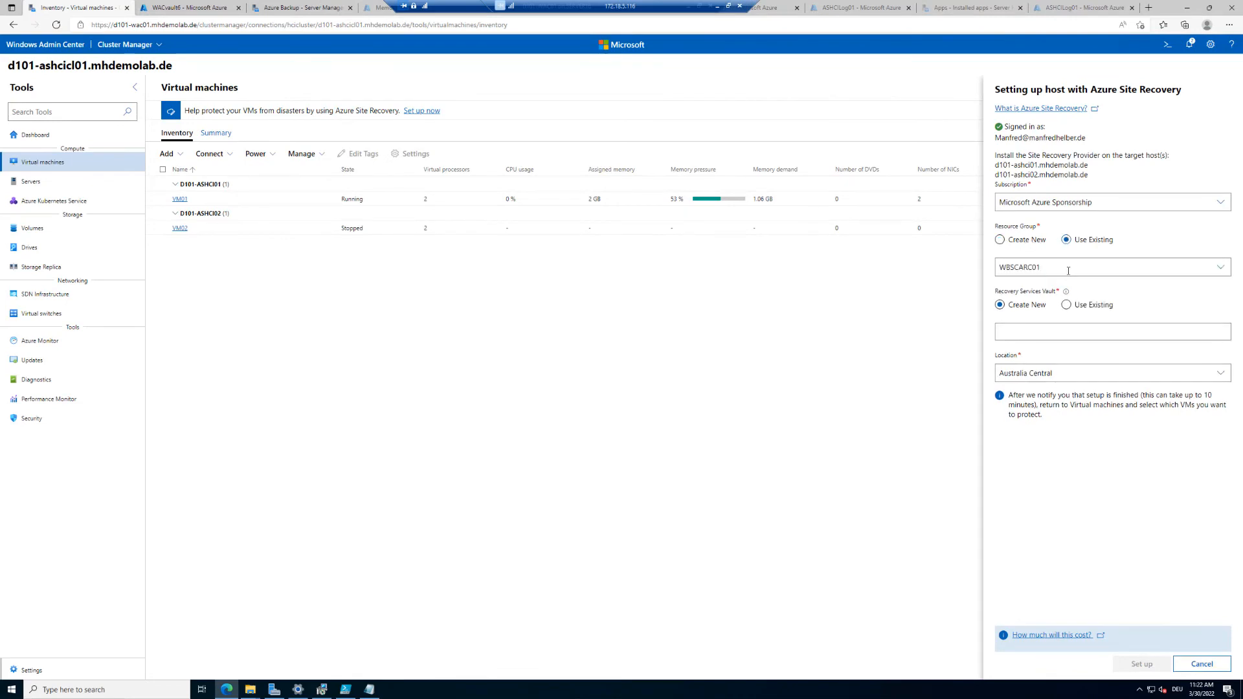
{"action": "left_click", "coordinate": [1067, 271]}
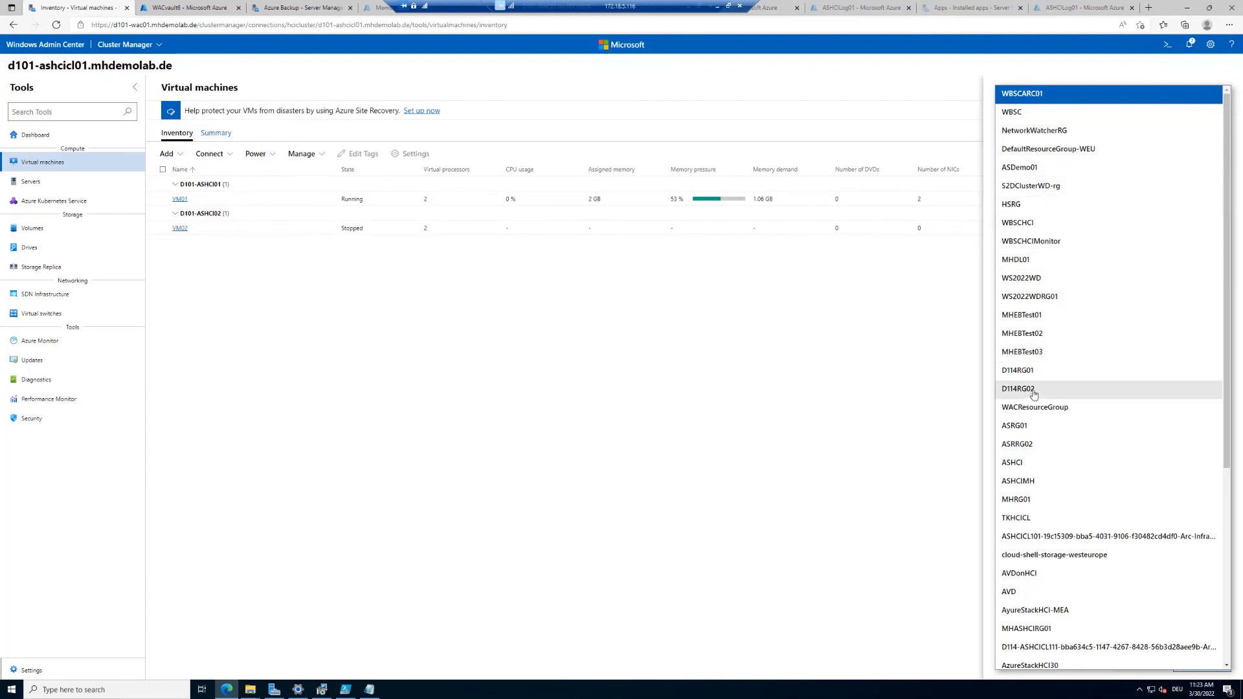
{"action": "scroll", "coordinate": [1034, 394], "scroll_direction": "down", "scroll_amount": 3}
{"action": "scroll", "coordinate": [1035, 398], "scroll_direction": "down", "scroll_amount": 2}
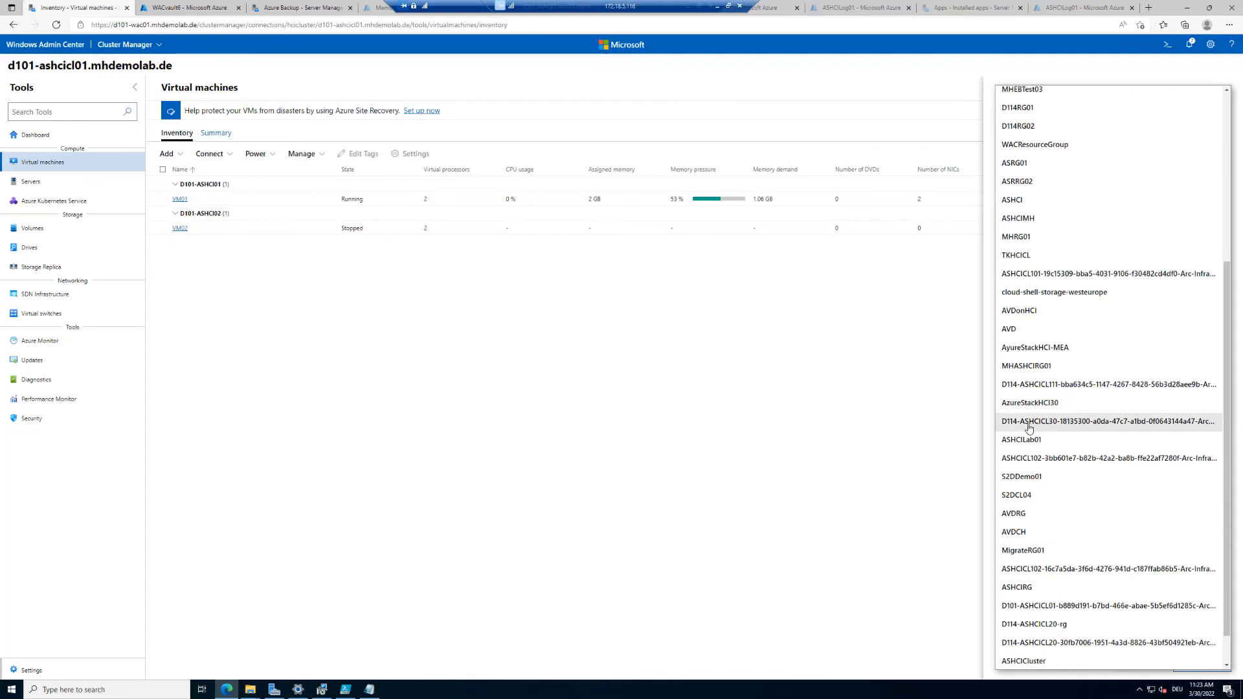
{"action": "left_click", "coordinate": [1031, 591]}
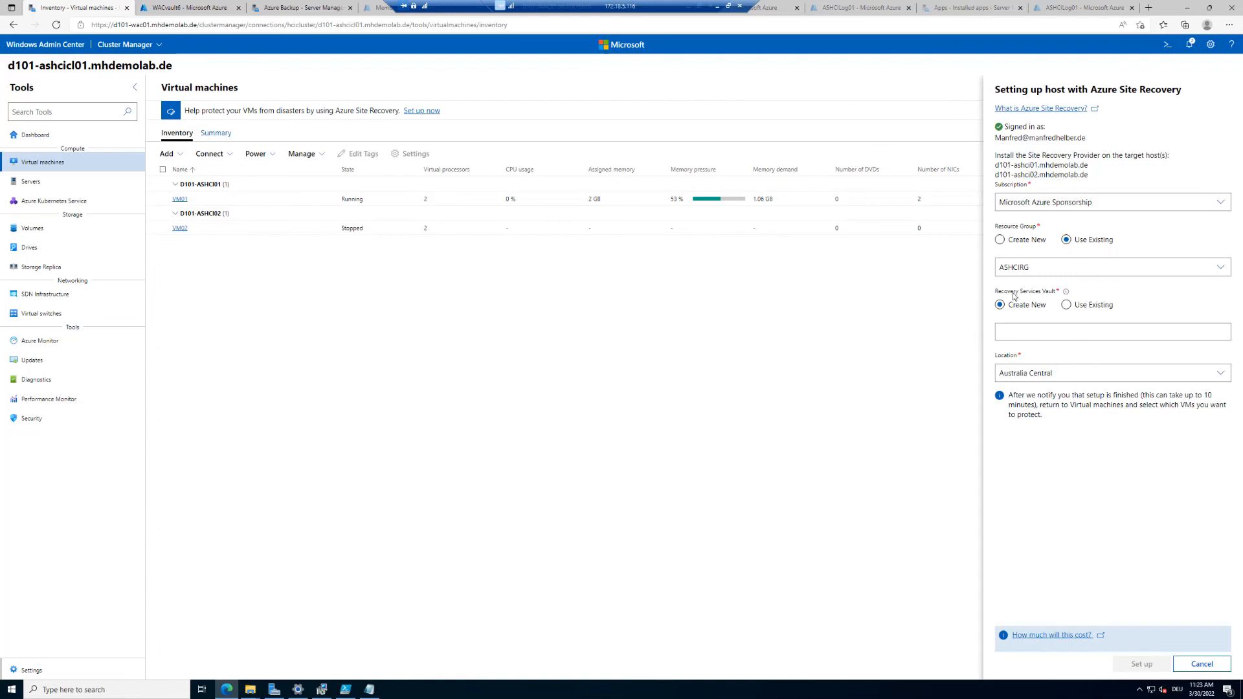
{"action": "left_click", "coordinate": [1067, 305]}
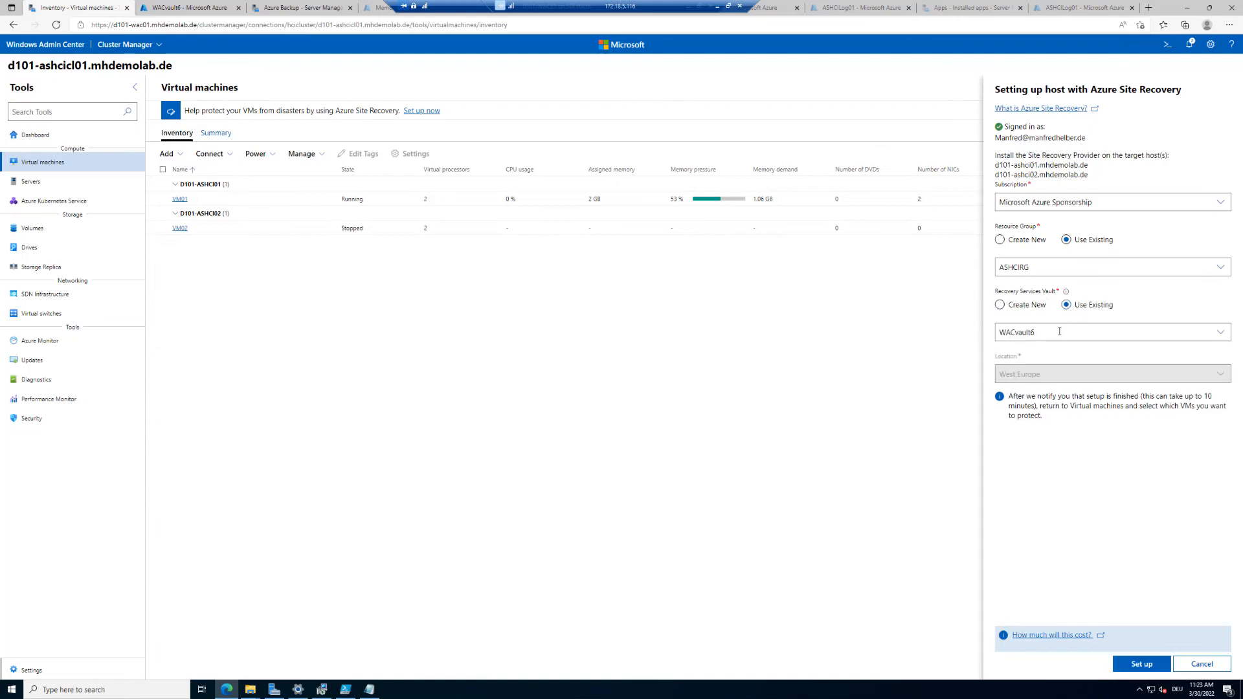
{"action": "left_click", "coordinate": [1060, 332]}
{"action": "left_click", "coordinate": [1060, 331]}
{"action": "left_click", "coordinate": [1014, 310]}
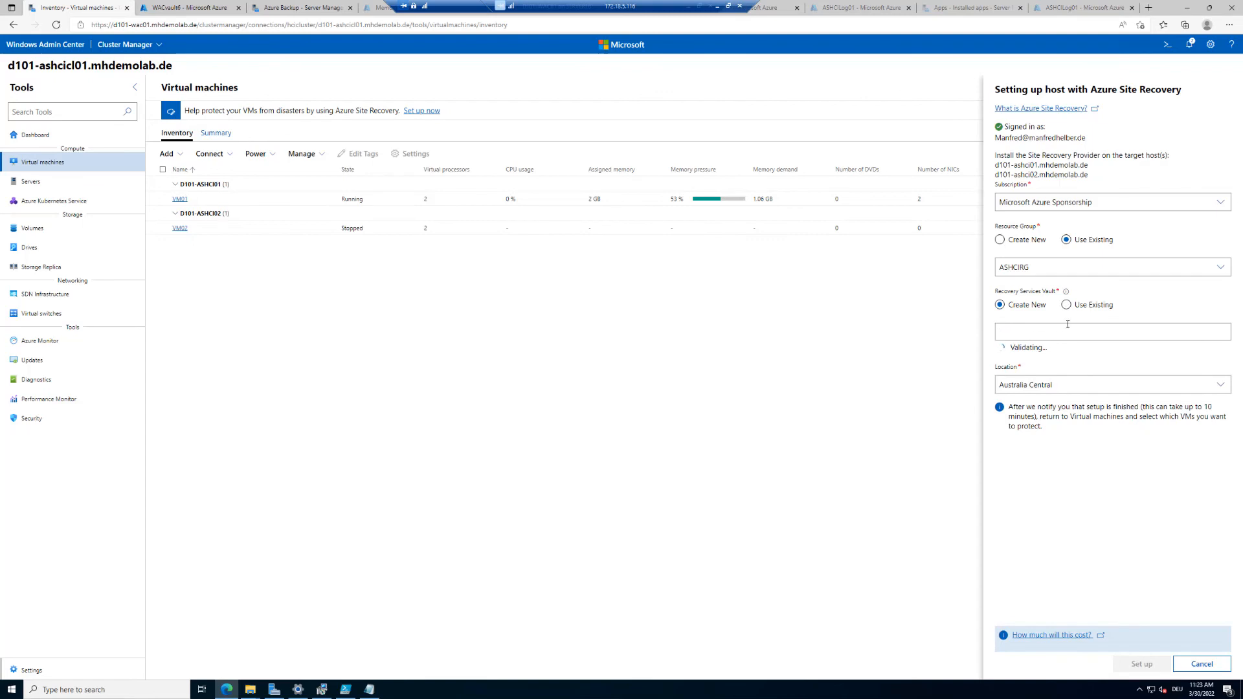
Set up the hosts for Site Recovery with a new vault named WACASR01 in West Europe, and view the setup's progress
{"action": "type", "text": "WACASR"}
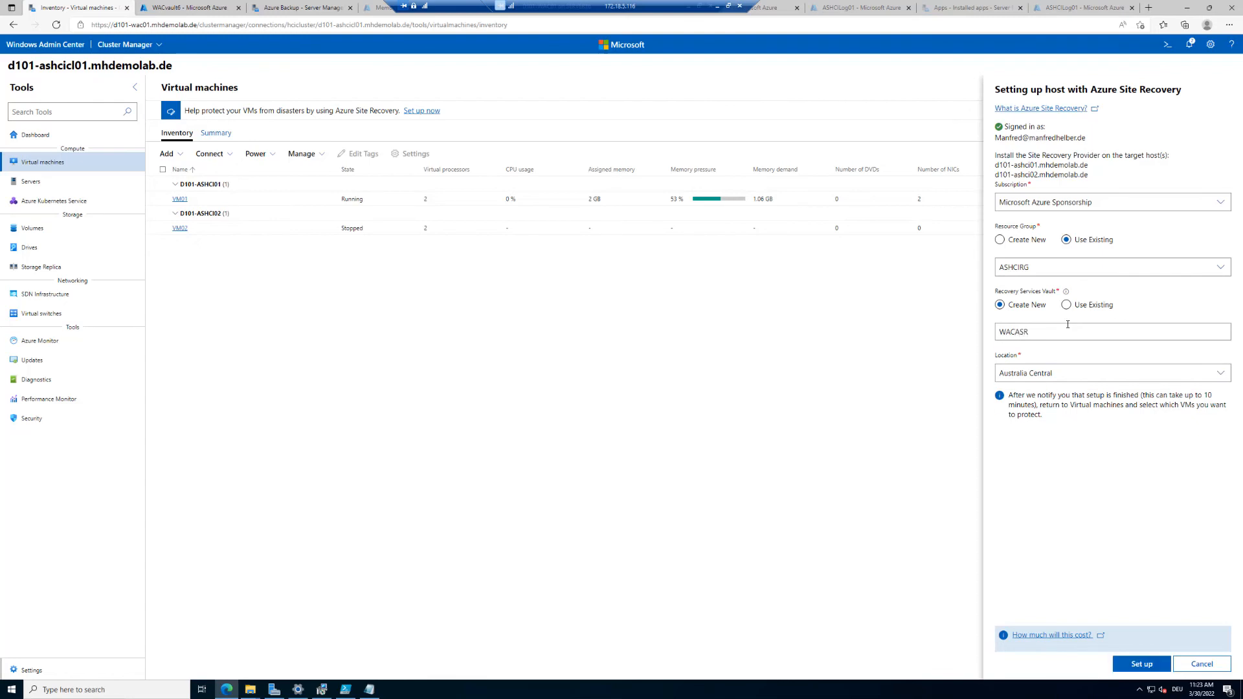
{"action": "type", "text": "01"}
{"action": "left_click", "coordinate": [1064, 374]}
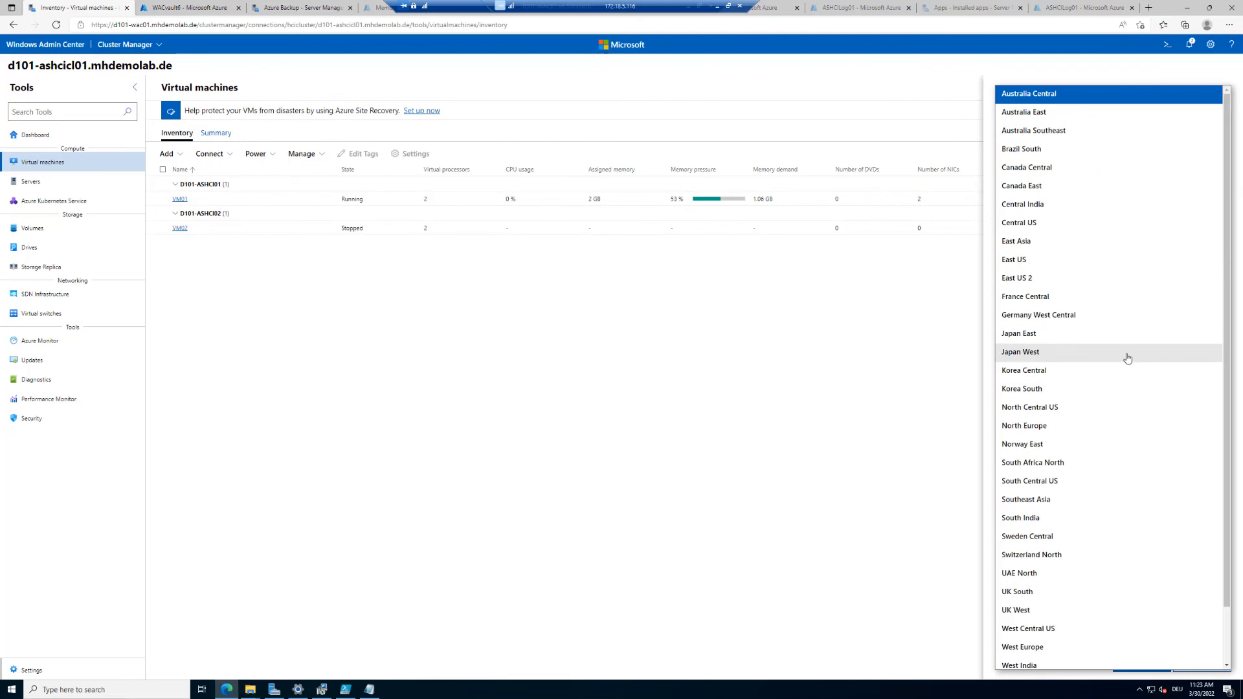
{"action": "scroll", "coordinate": [1129, 358], "scroll_direction": "down", "scroll_amount": 2}
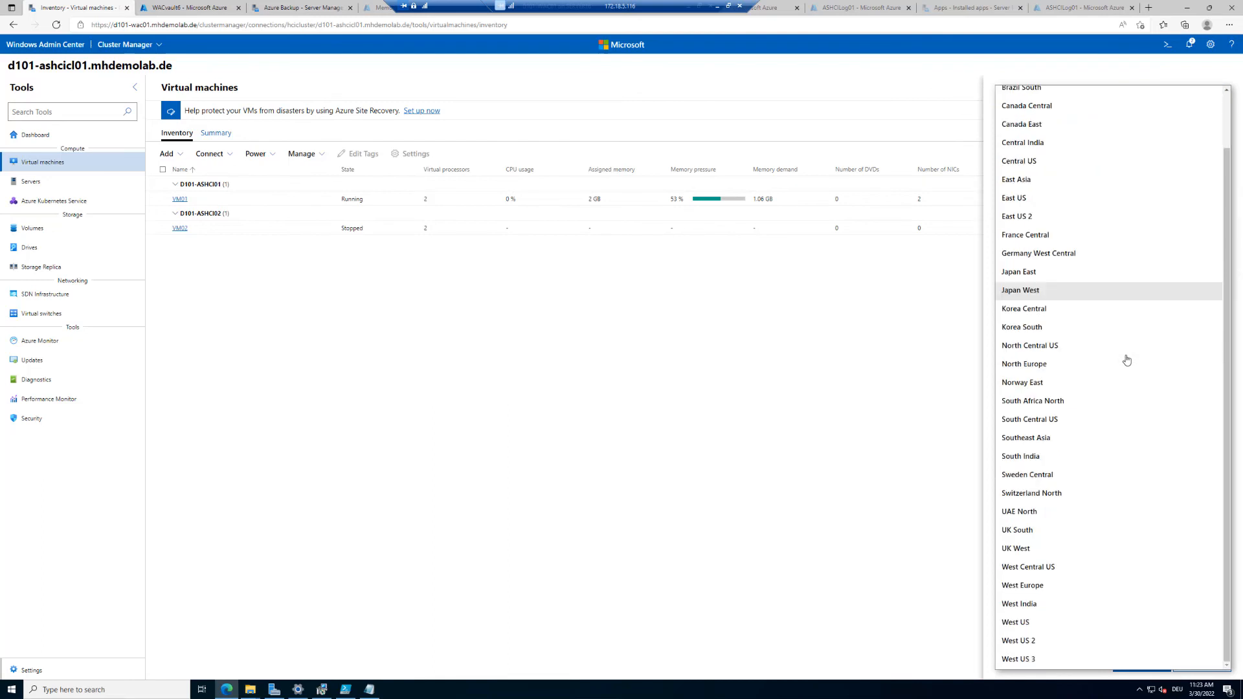
{"action": "left_click", "coordinate": [1053, 586]}
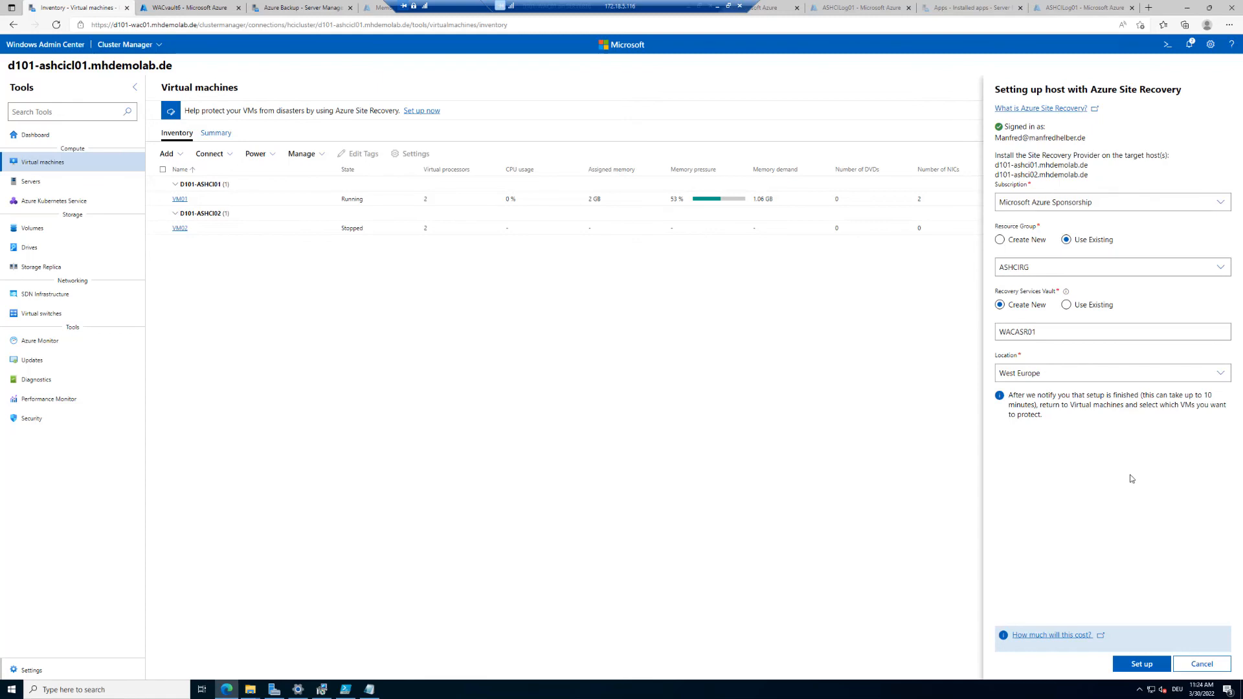
{"action": "left_click", "coordinate": [1154, 666]}
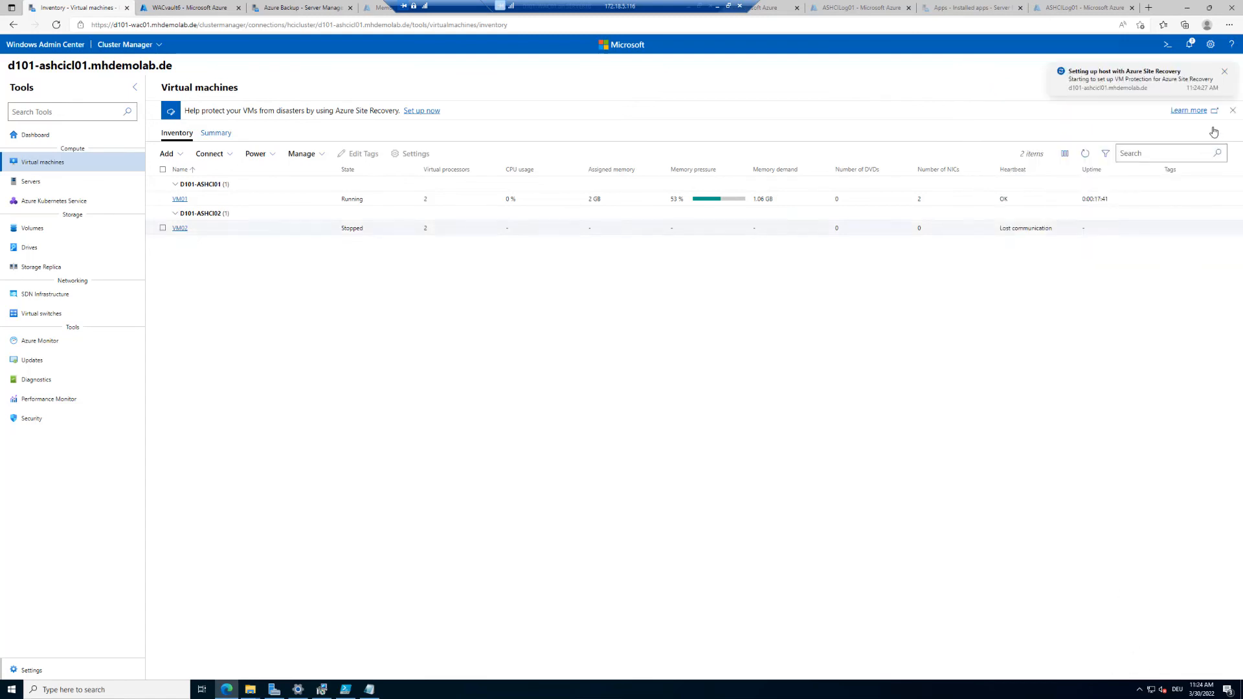
{"action": "left_click", "coordinate": [1189, 45]}
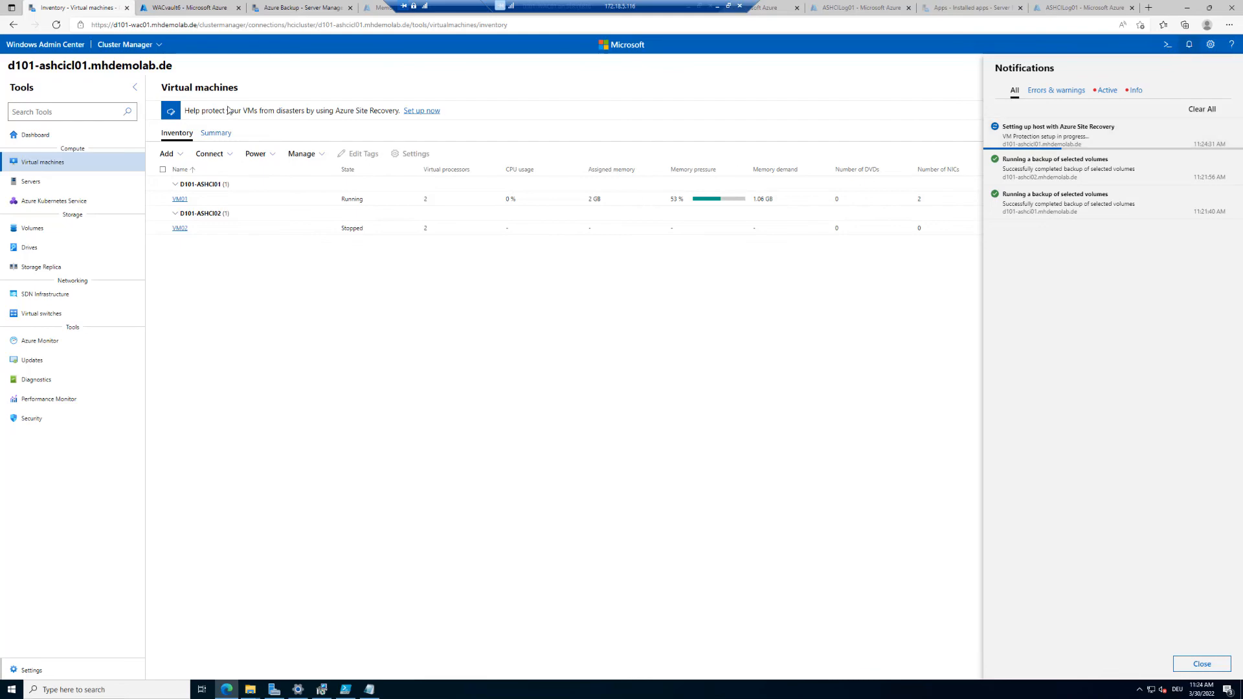
Review the apps installed on node D101-ASHCI02, and return to the virtual machine inventory of cluster d101-ashcicl01
{"action": "left_click", "coordinate": [167, 6]}
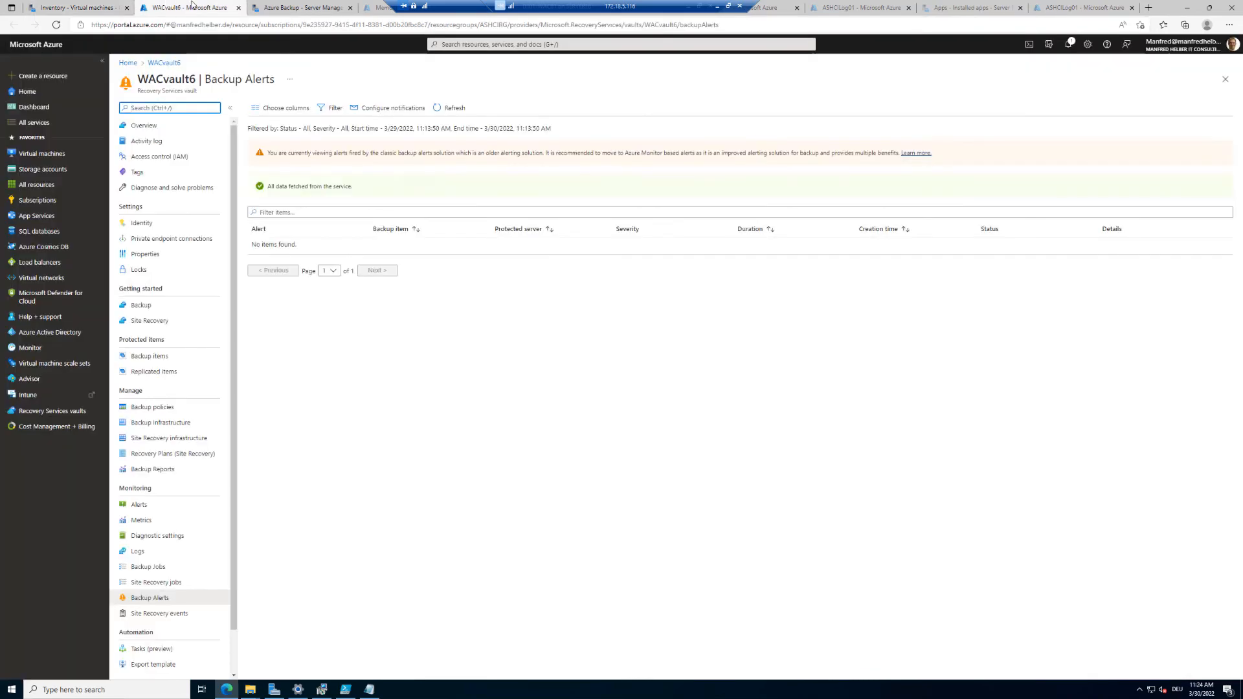
{"action": "left_click", "coordinate": [292, 7]}
{"action": "left_click_drag", "start_coordinate": [291, 7], "coordinate": [187, 8]}
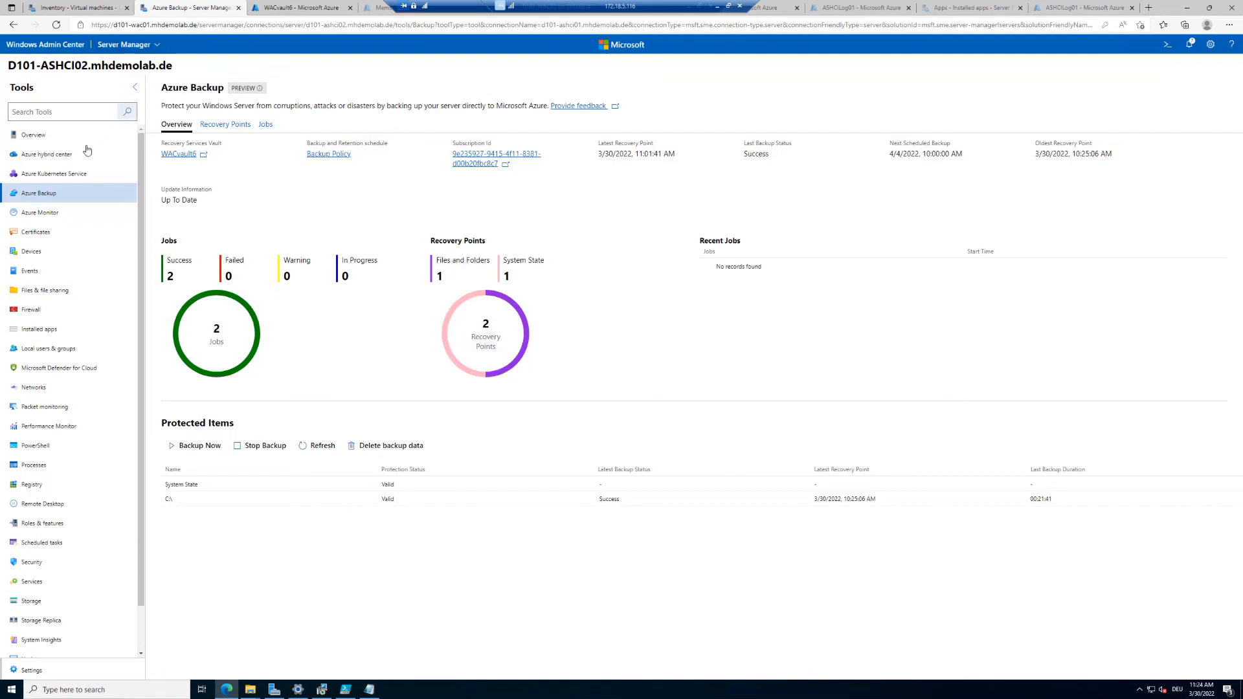
{"action": "left_click", "coordinate": [51, 330]}
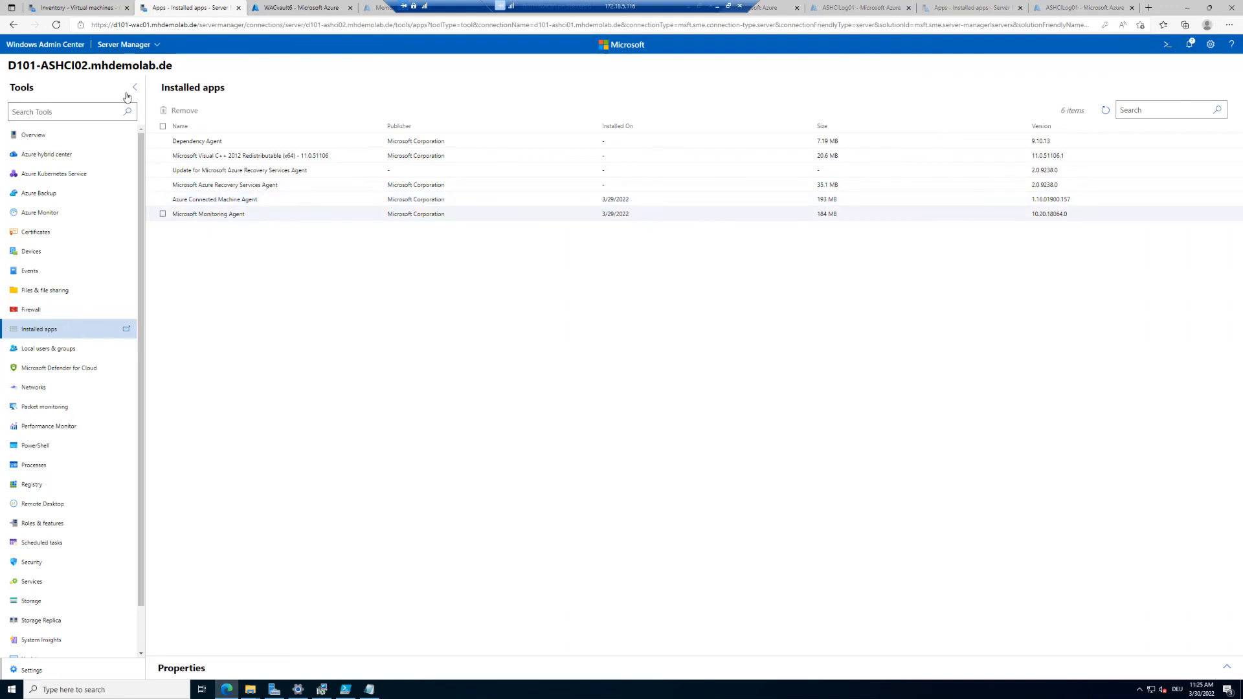
{"action": "left_click", "coordinate": [82, 11]}
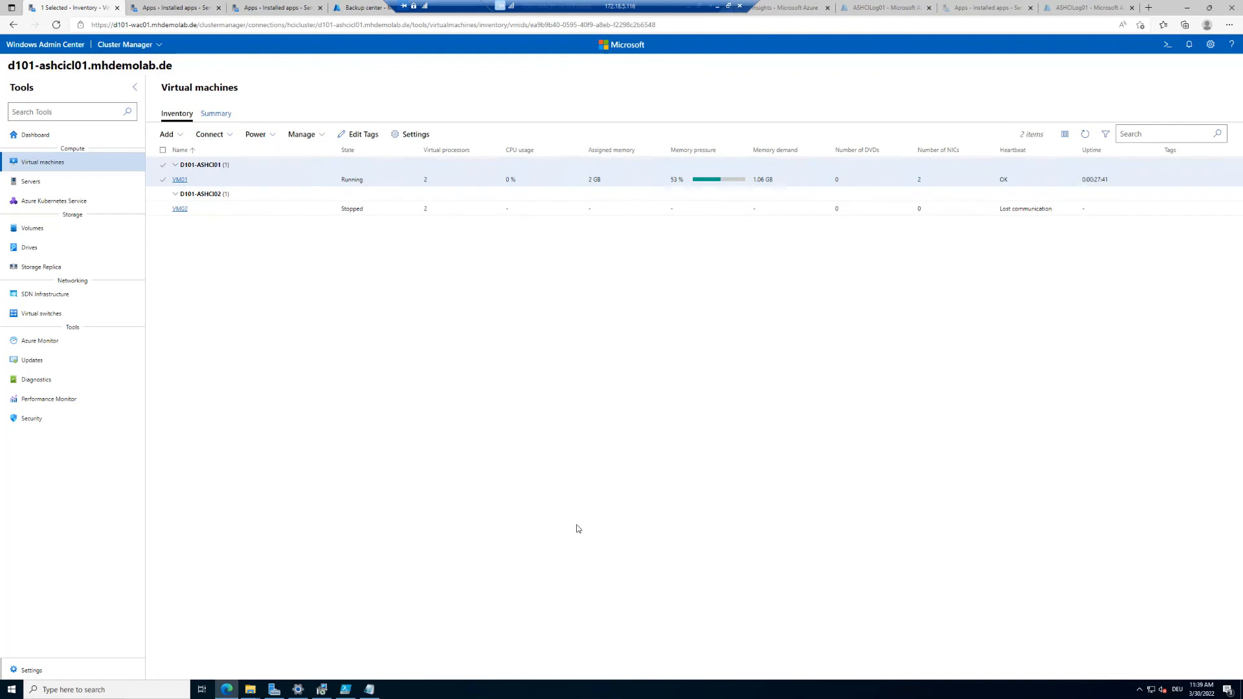
Examine the notifications about the Azure Site Recovery host setup and read the details of the error entry
{"action": "left_click", "coordinate": [1190, 45]}
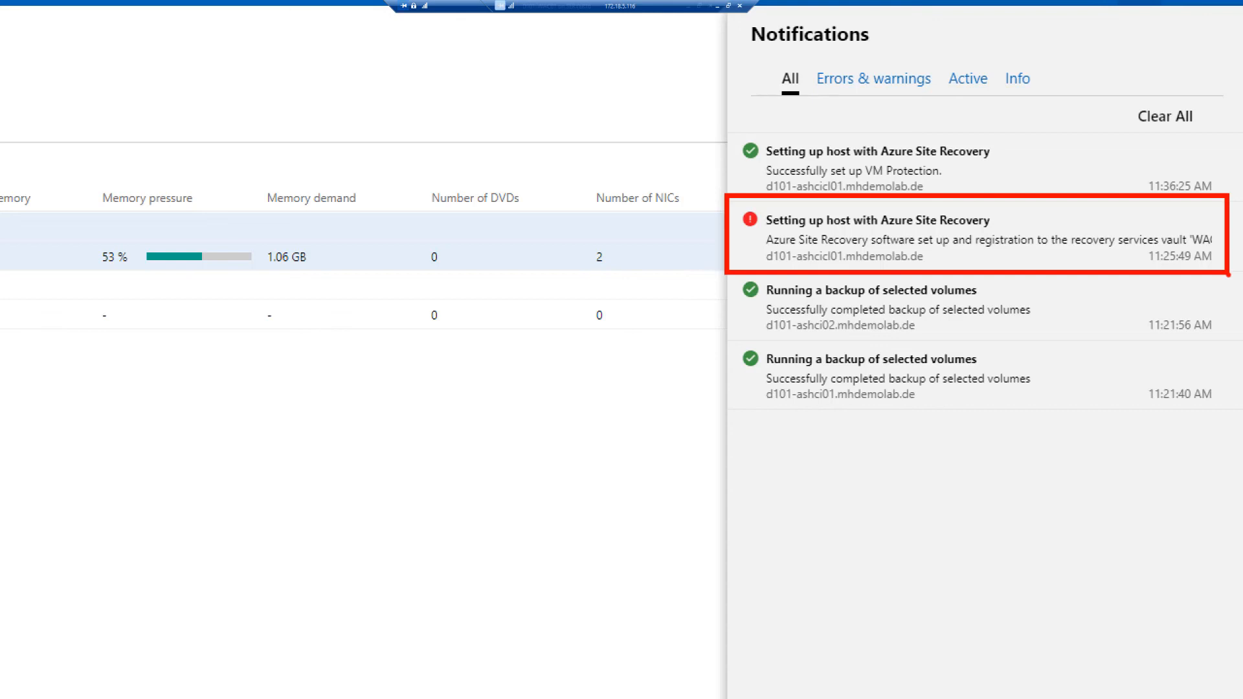
{"action": "key", "text": "Escape"}
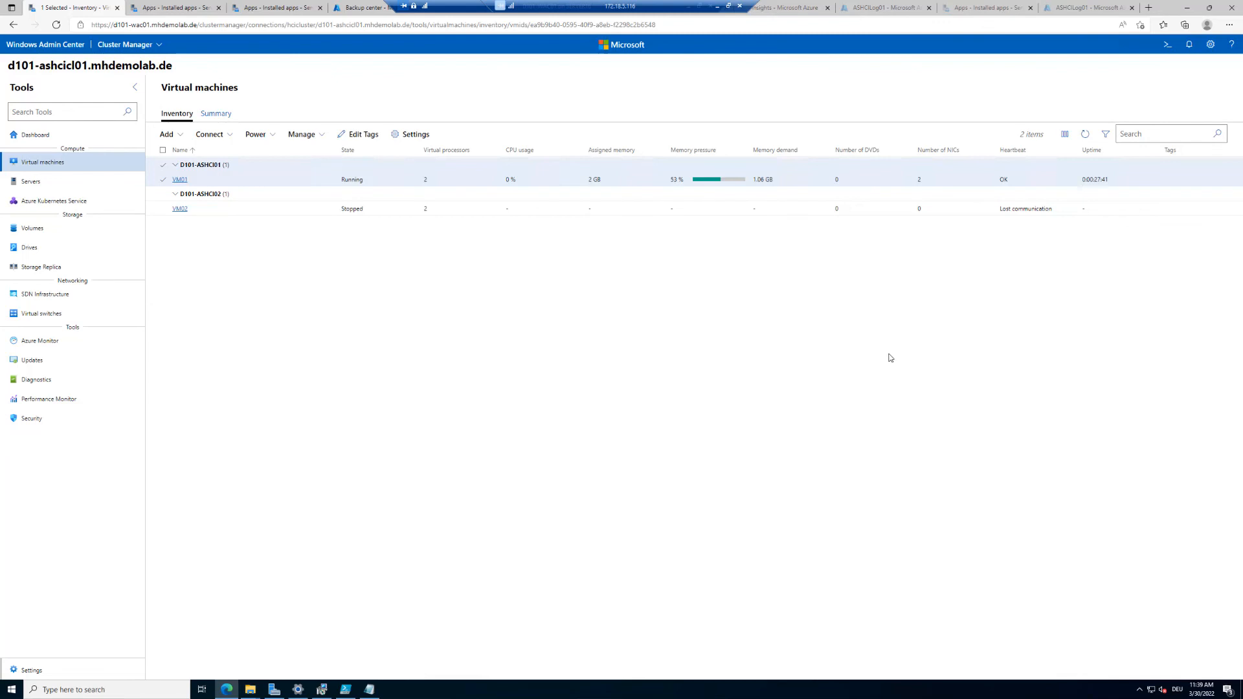
{"action": "left_click", "coordinate": [1188, 49]}
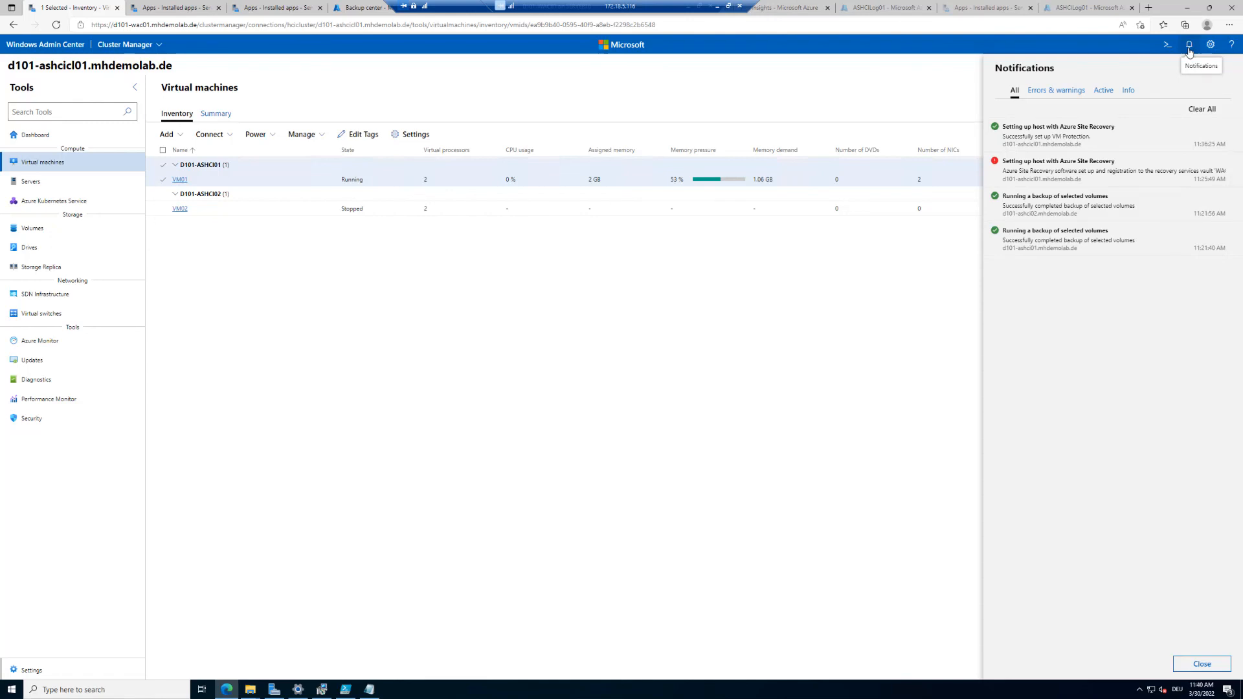
{"action": "left_click", "coordinate": [1093, 178]}
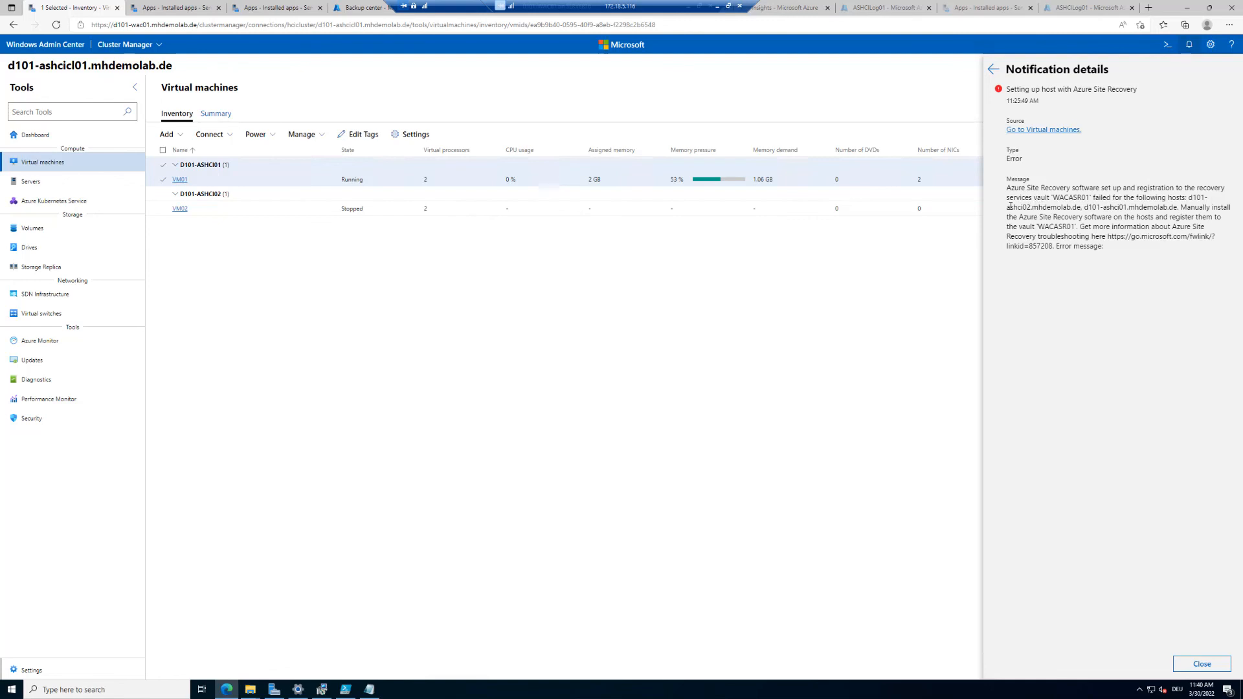
{"action": "left_click_drag", "start_coordinate": [1010, 205], "coordinate": [1149, 208]}
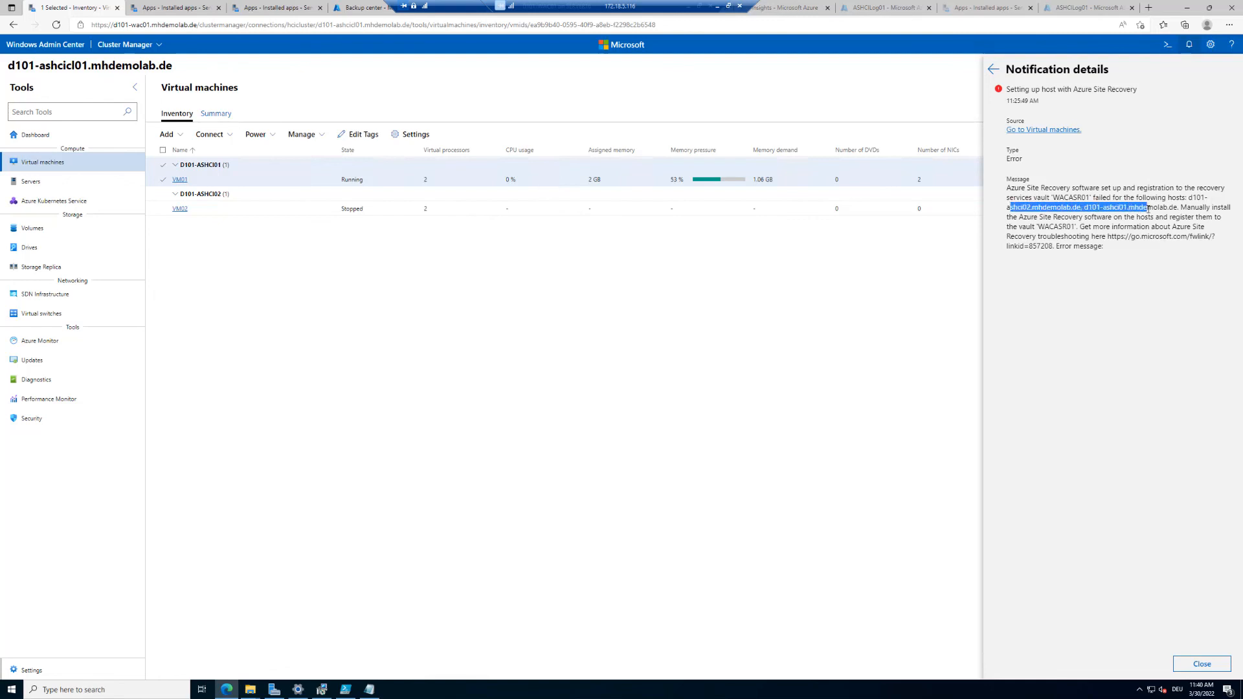
{"action": "left_click", "coordinate": [1189, 207]}
{"action": "mouse_move", "coordinate": [1187, 207]}
{"action": "left_mouse_down"}
{"action": "mouse_move", "coordinate": [1217, 217]}
{"action": "mouse_move", "coordinate": [1197, 226]}
{"action": "left_mouse_up"}
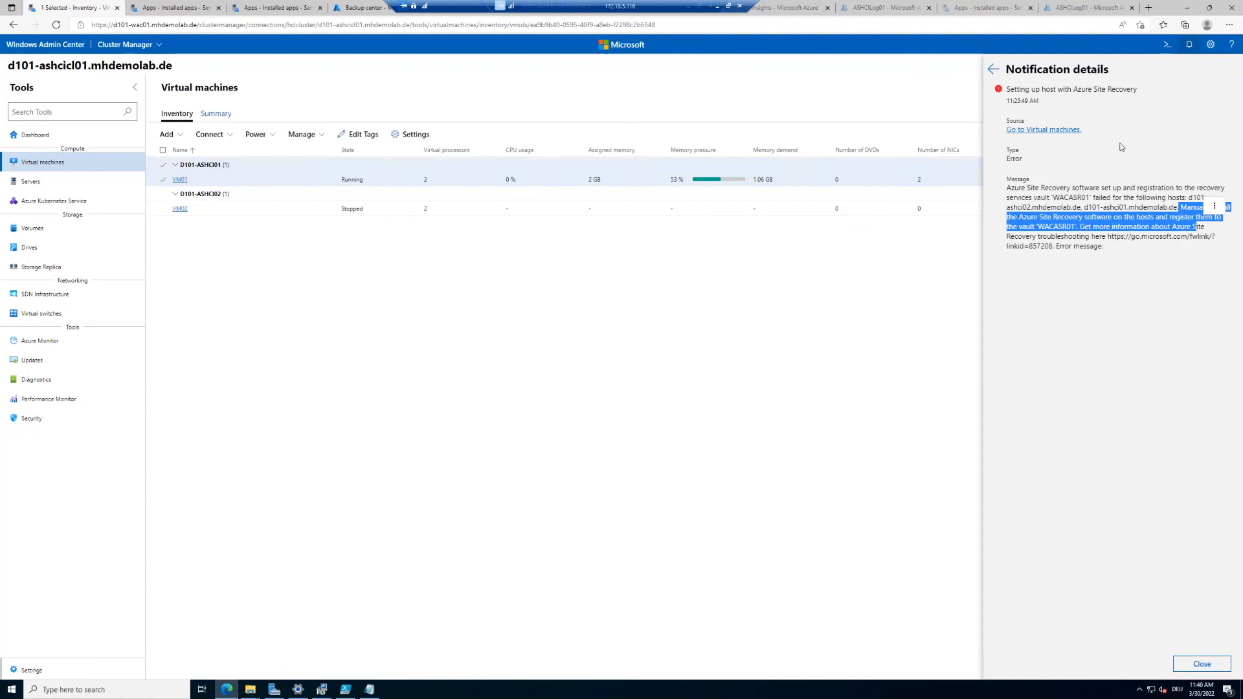
{"action": "left_click", "coordinate": [996, 68]}
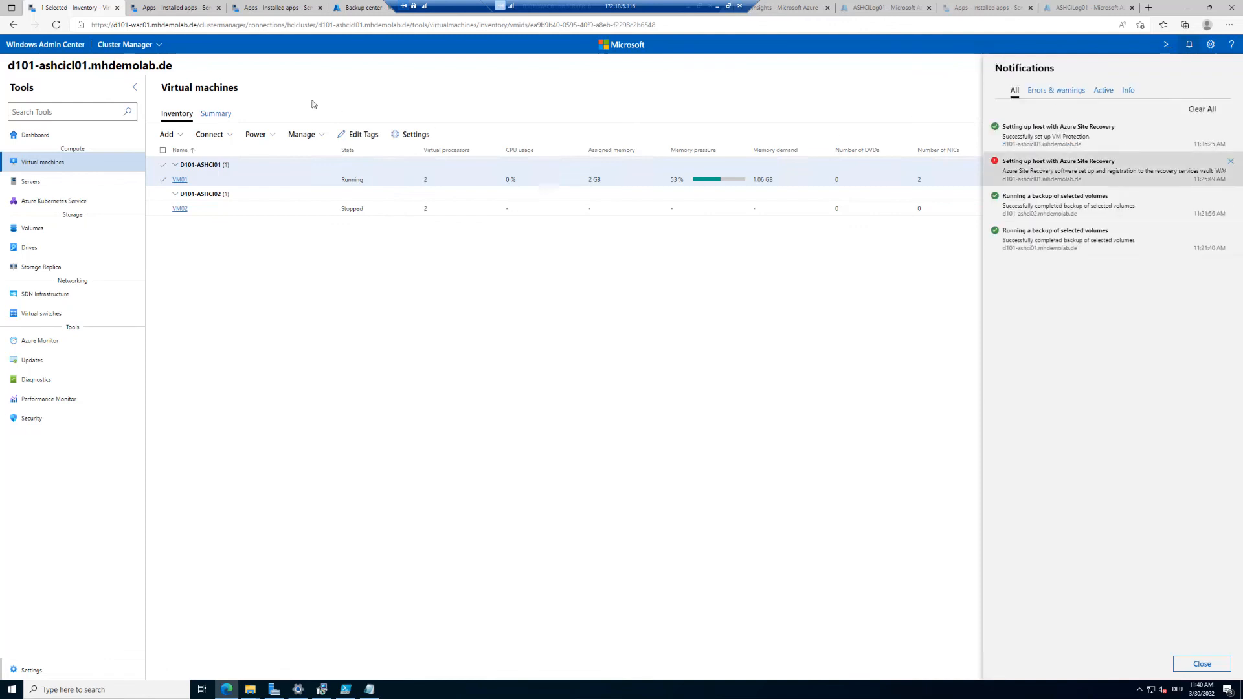
{"action": "left_click", "coordinate": [459, 98]}
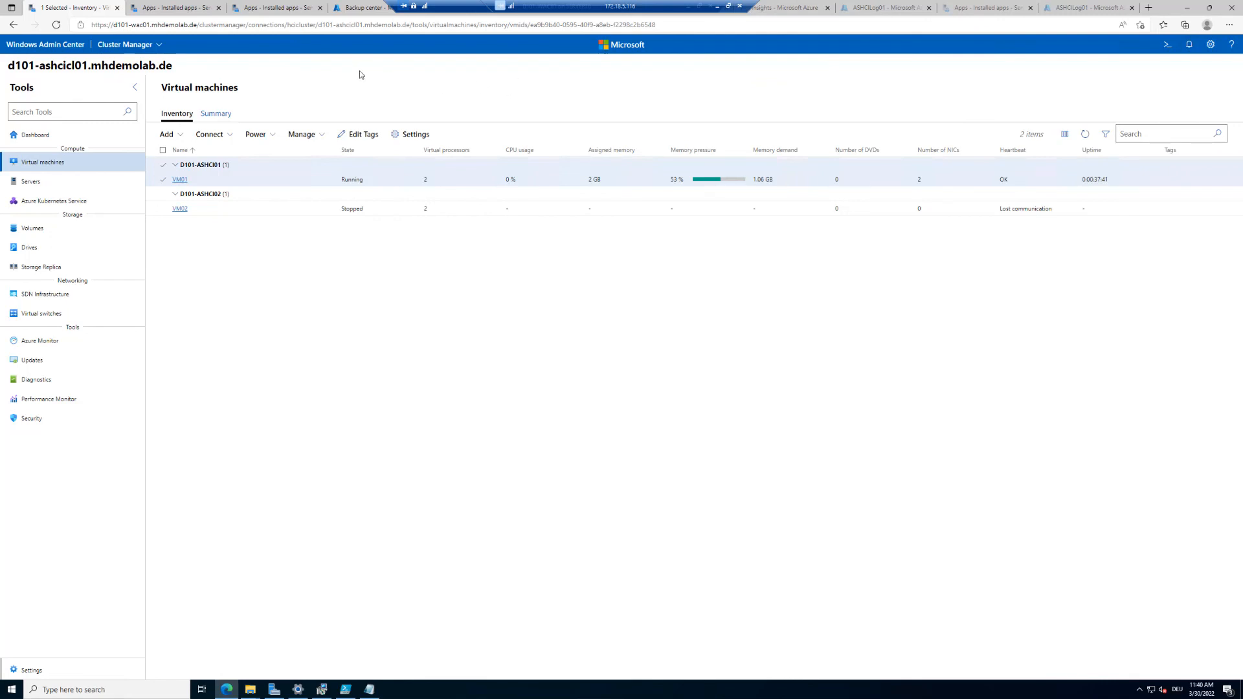
Check the installed apps on D101-ASHCI02 and D101-ASHCI01 for the Microsoft Azure Site Recovery Provider
{"action": "left_click", "coordinate": [172, 8]}
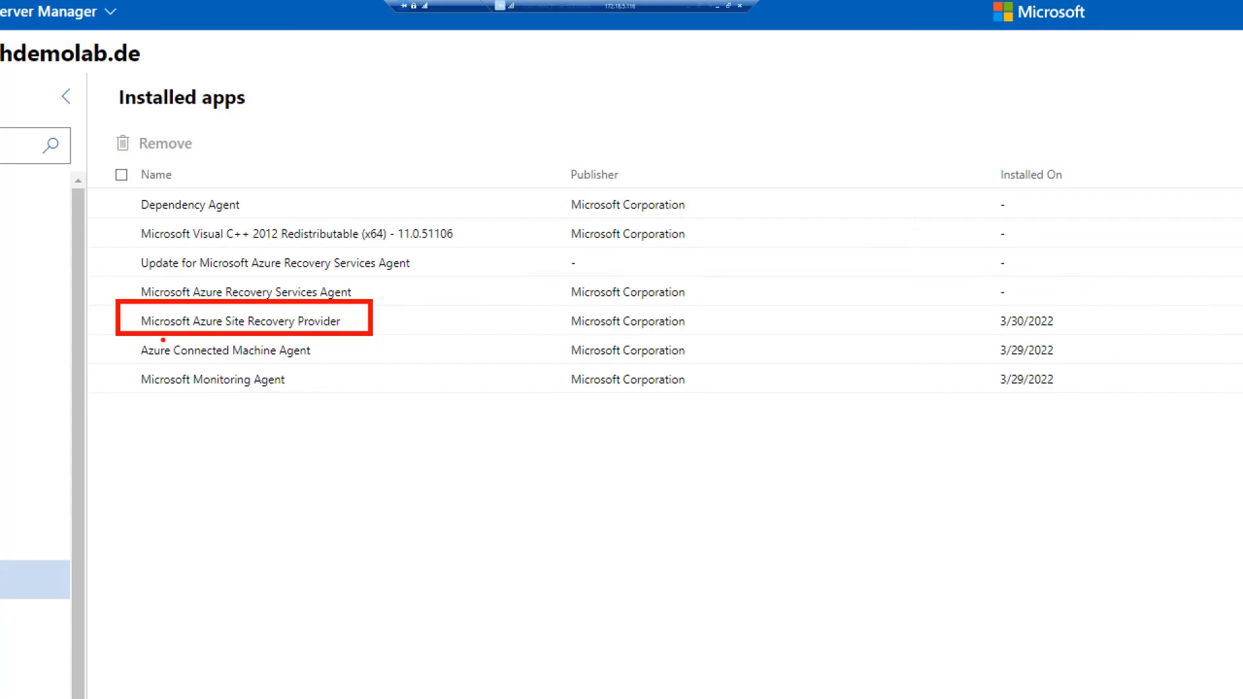
{"action": "mouse_move", "coordinate": [163, 338]}
{"action": "left_mouse_down"}
{"action": "mouse_move", "coordinate": [122, 353]}
{"action": "mouse_move", "coordinate": [150, 367]}
{"action": "mouse_move", "coordinate": [317, 369]}
{"action": "mouse_move", "coordinate": [334, 343]}
{"action": "mouse_move", "coordinate": [153, 332]}
{"action": "left_mouse_up"}
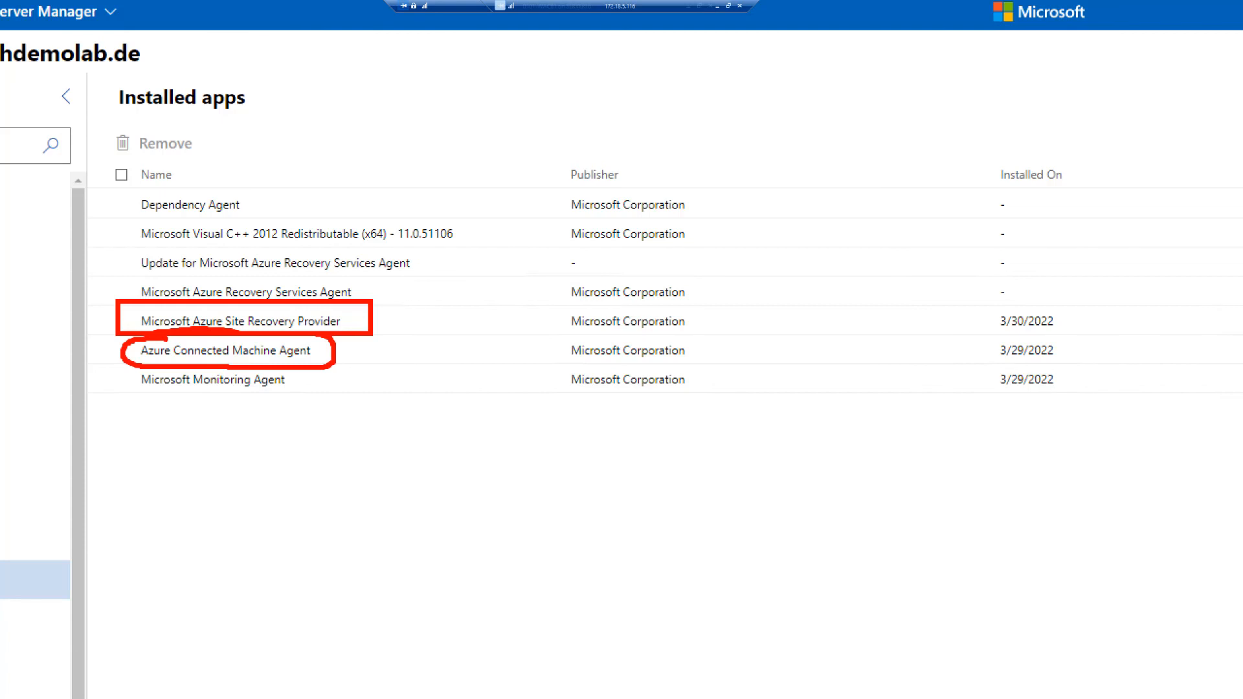
{"action": "key", "text": "Escape"}
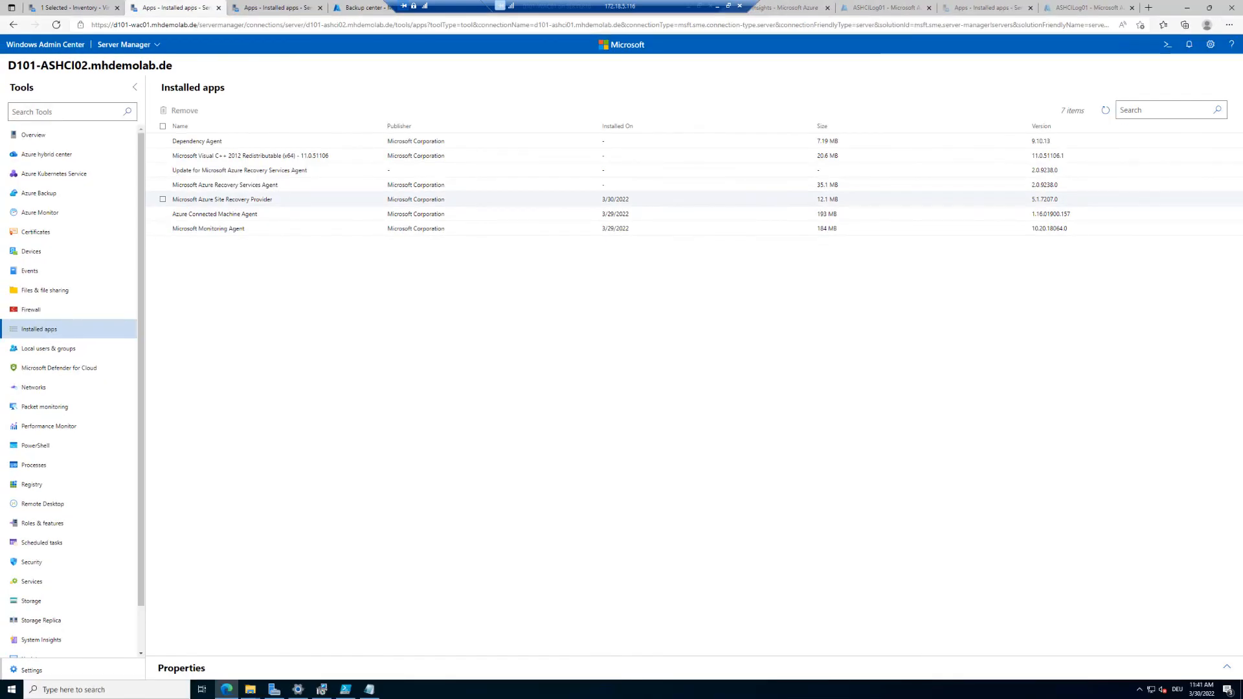
{"action": "left_click", "coordinate": [265, 10]}
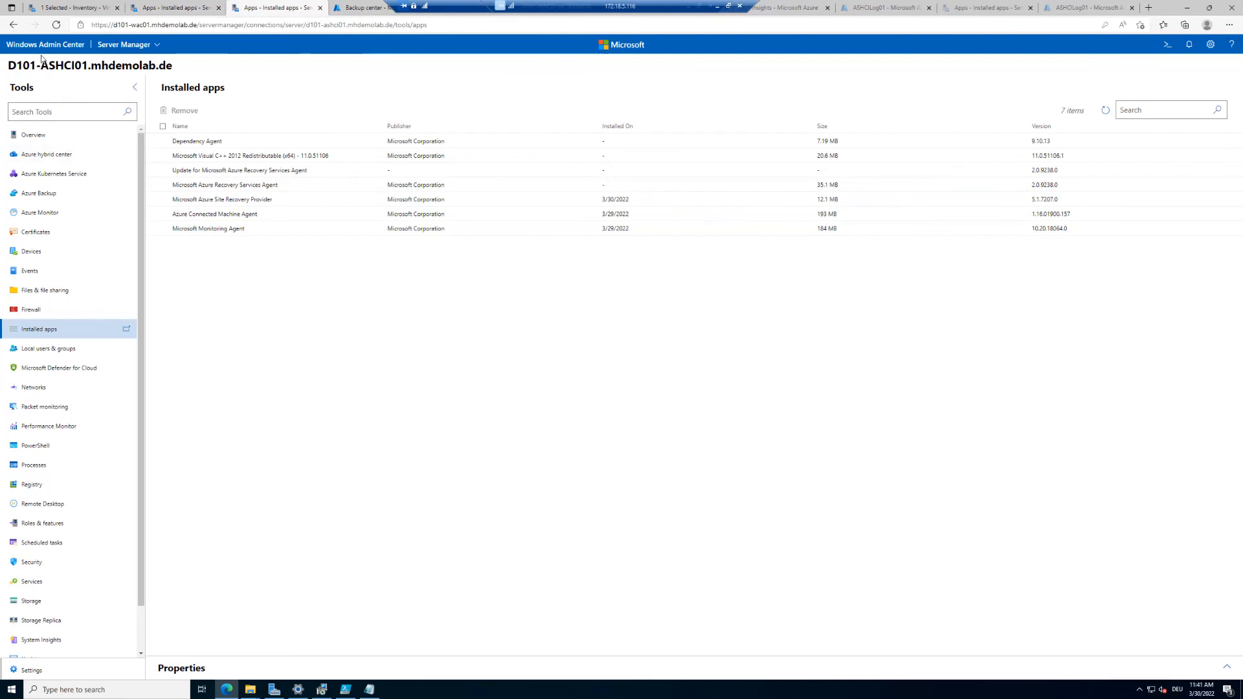
{"action": "left_click_drag", "start_coordinate": [42, 64], "coordinate": [101, 69]}
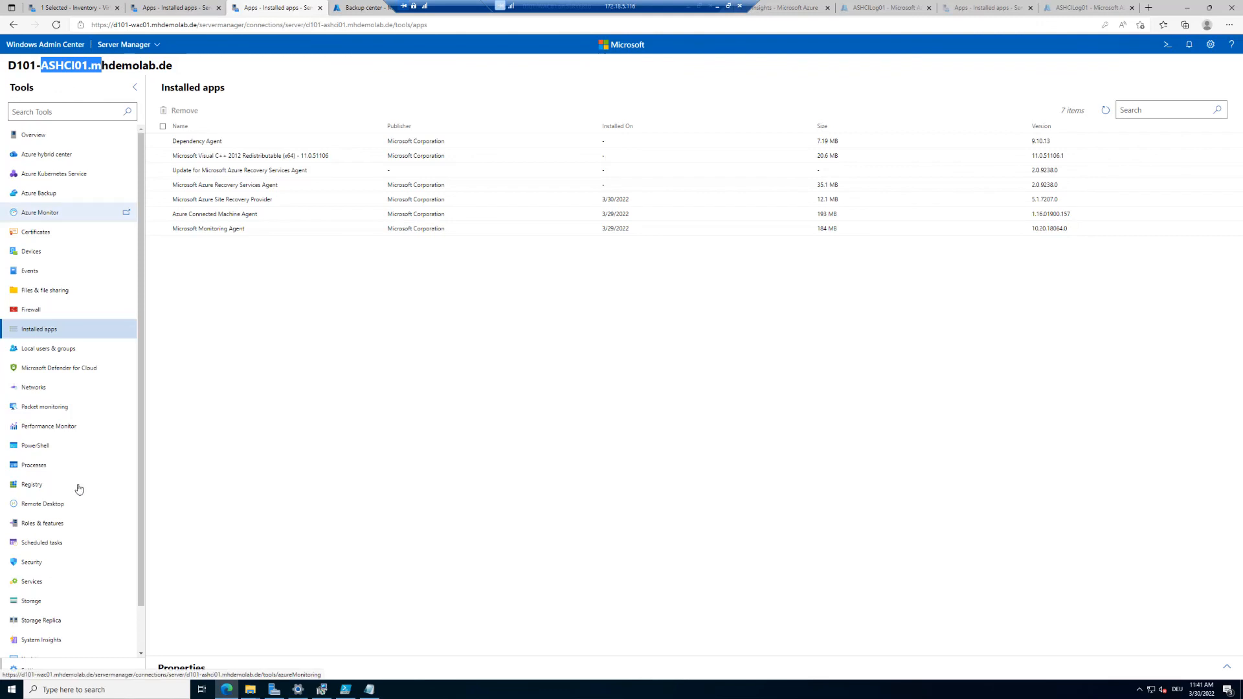
Open Azure Site Recovery replication for VM01 on cluster d101-ashcicl01 and set the subscription to Microsoft Azure Sponsorship
{"action": "left_click", "coordinate": [68, 9]}
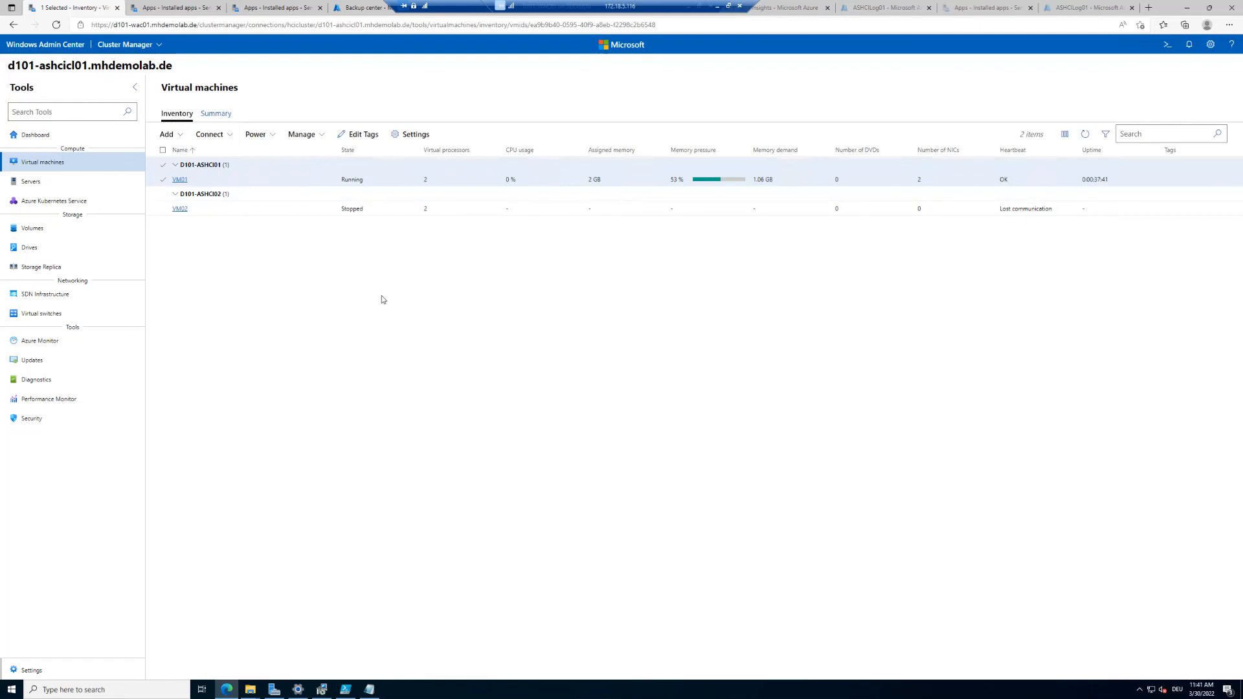
{"action": "left_click", "coordinate": [354, 212]}
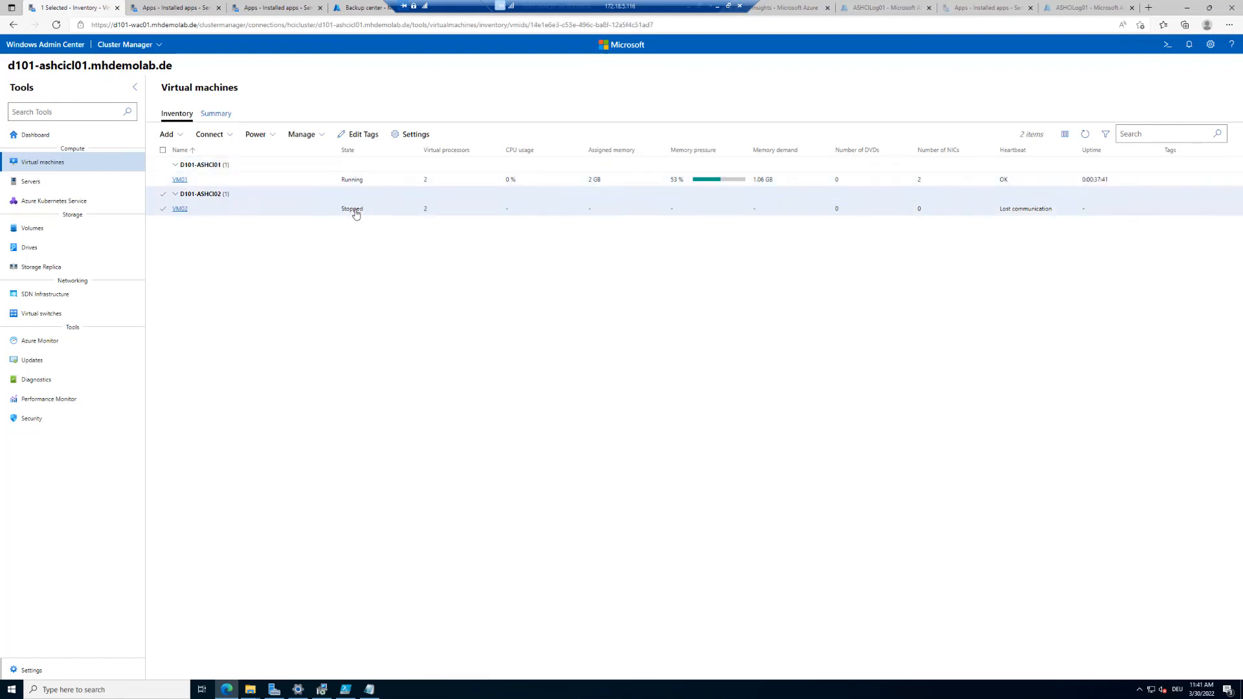
{"action": "left_click", "coordinate": [355, 181]}
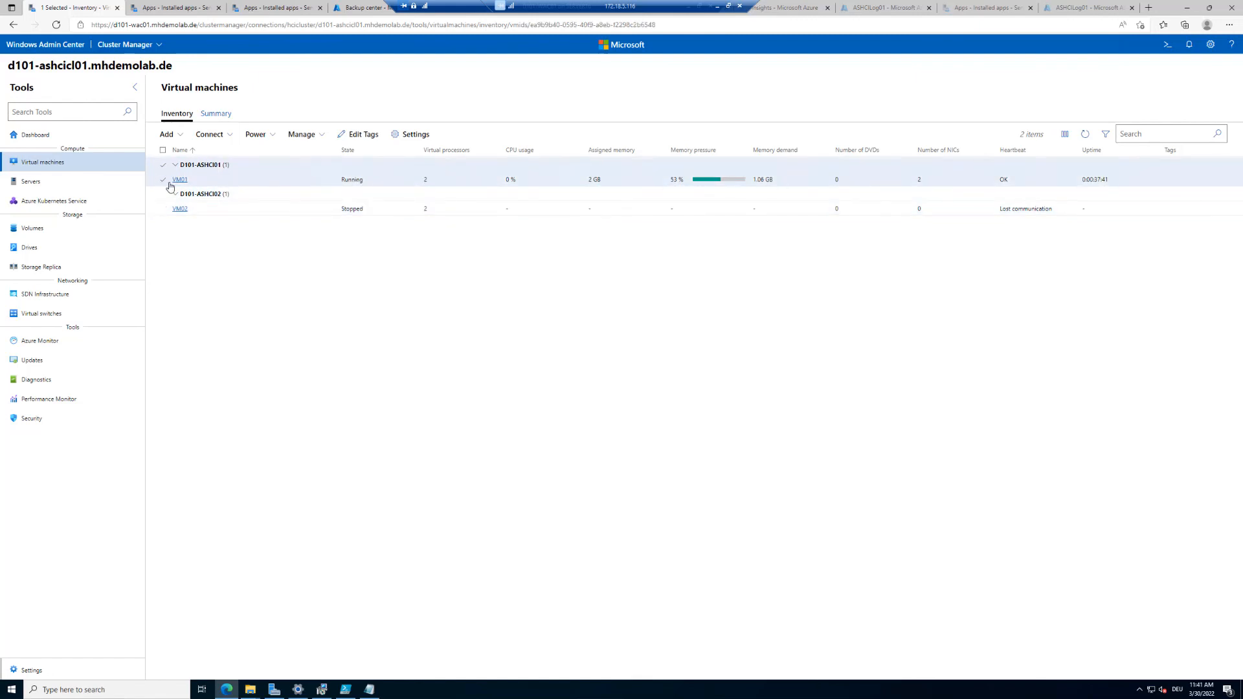
{"action": "left_click", "coordinate": [320, 137]}
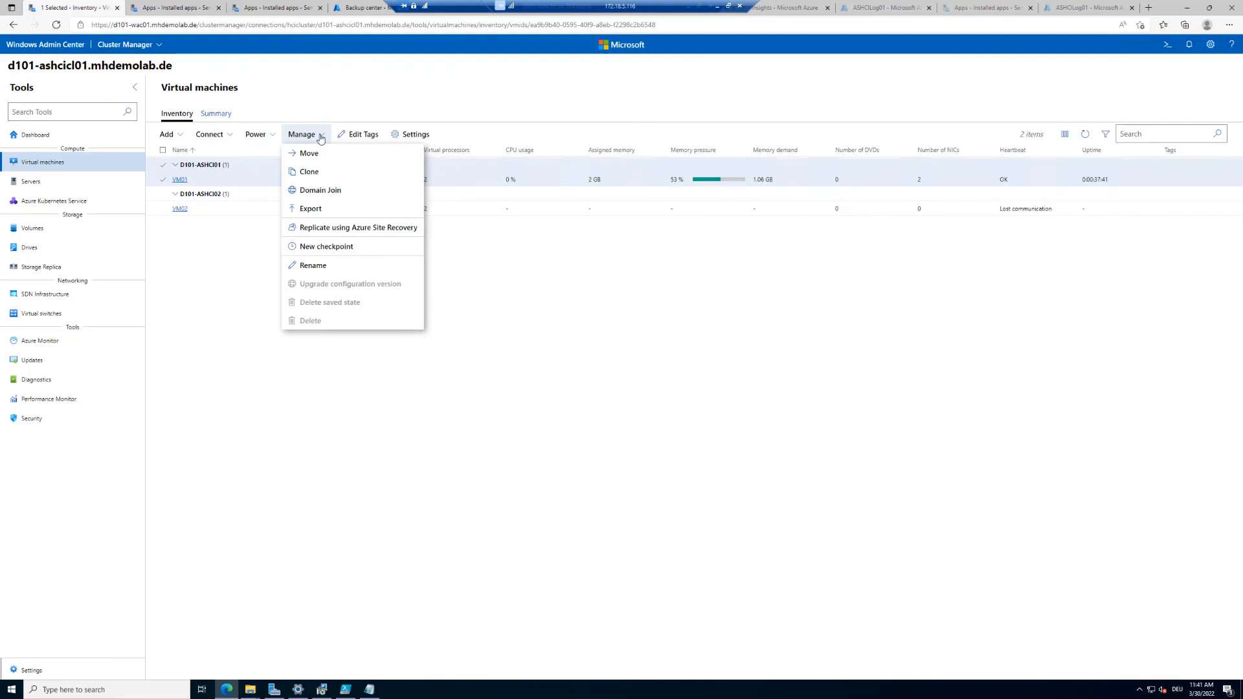
{"action": "left_click", "coordinate": [310, 230]}
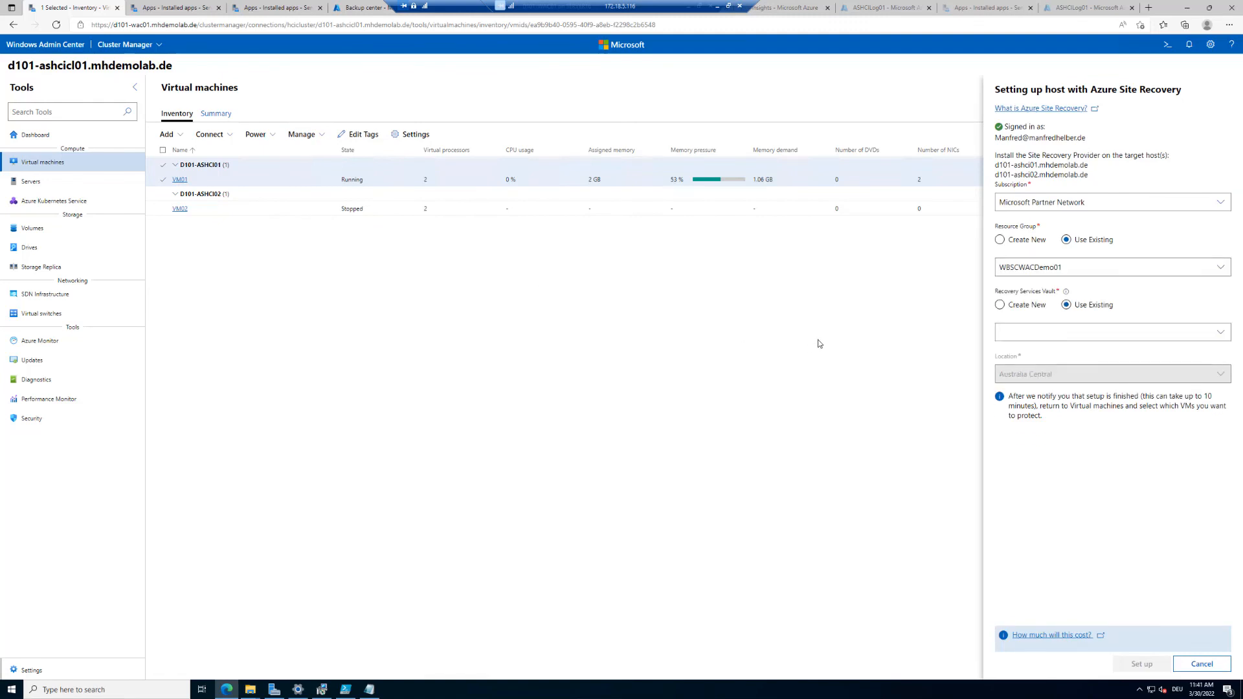
{"action": "left_click", "coordinate": [1113, 202]}
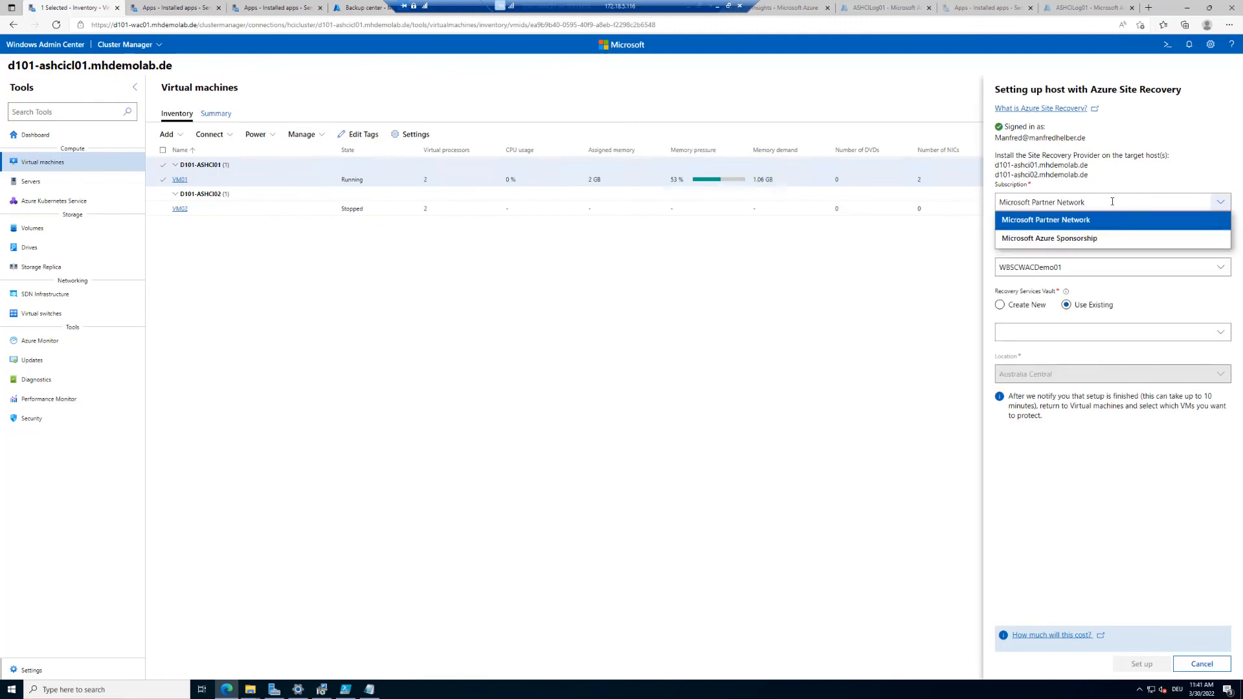
{"action": "left_click", "coordinate": [1100, 243]}
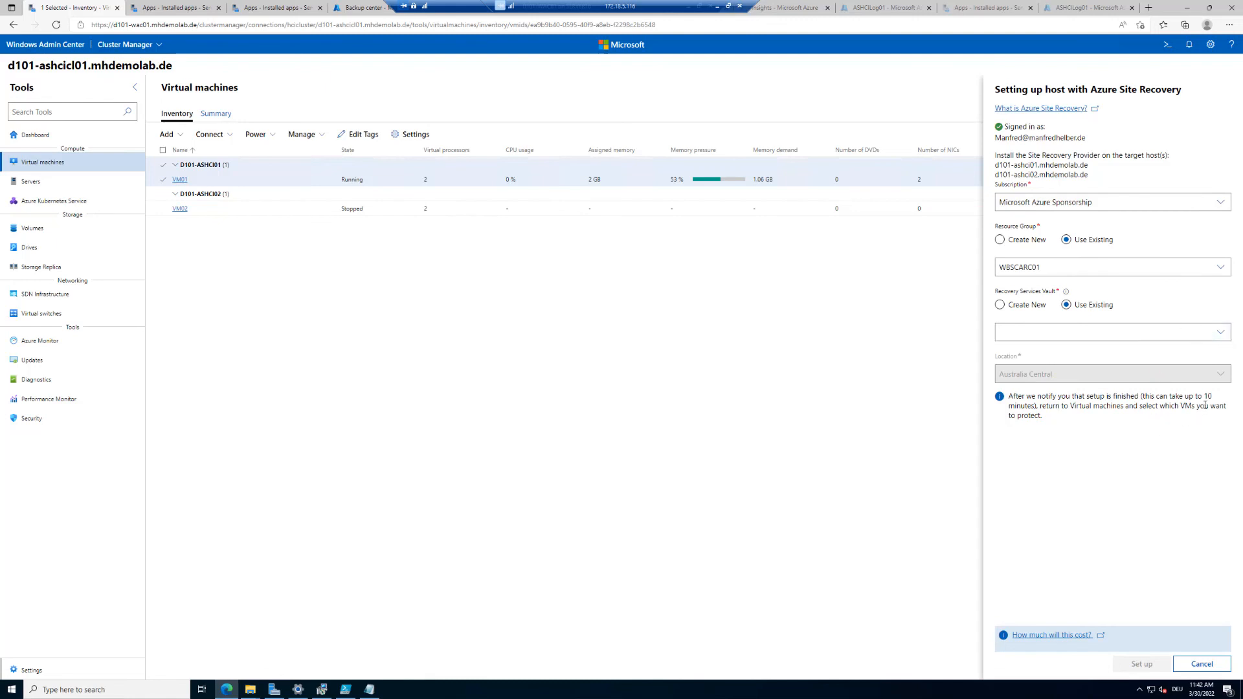
Set up the hosts for Site Recovery with a new Recovery Services vault named WACASR02 in West Europe
{"action": "left_click", "coordinate": [1025, 309]}
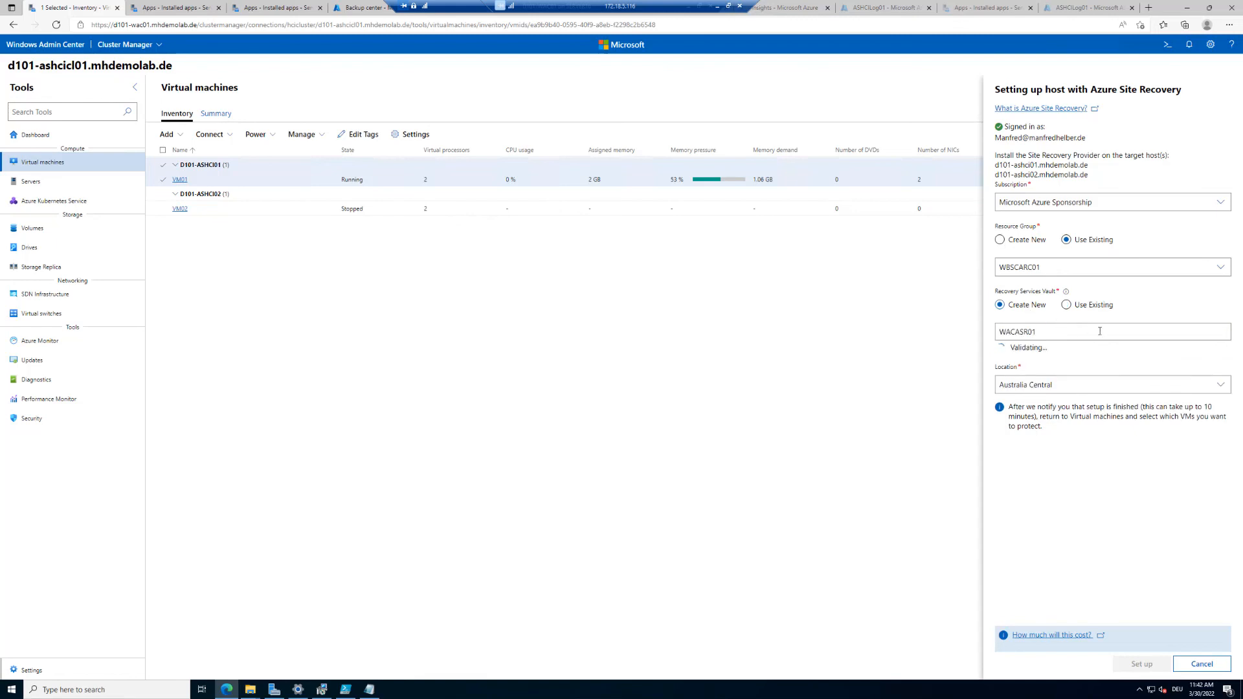
{"action": "left_click", "coordinate": [1066, 305]}
{"action": "left_click", "coordinate": [1227, 335]}
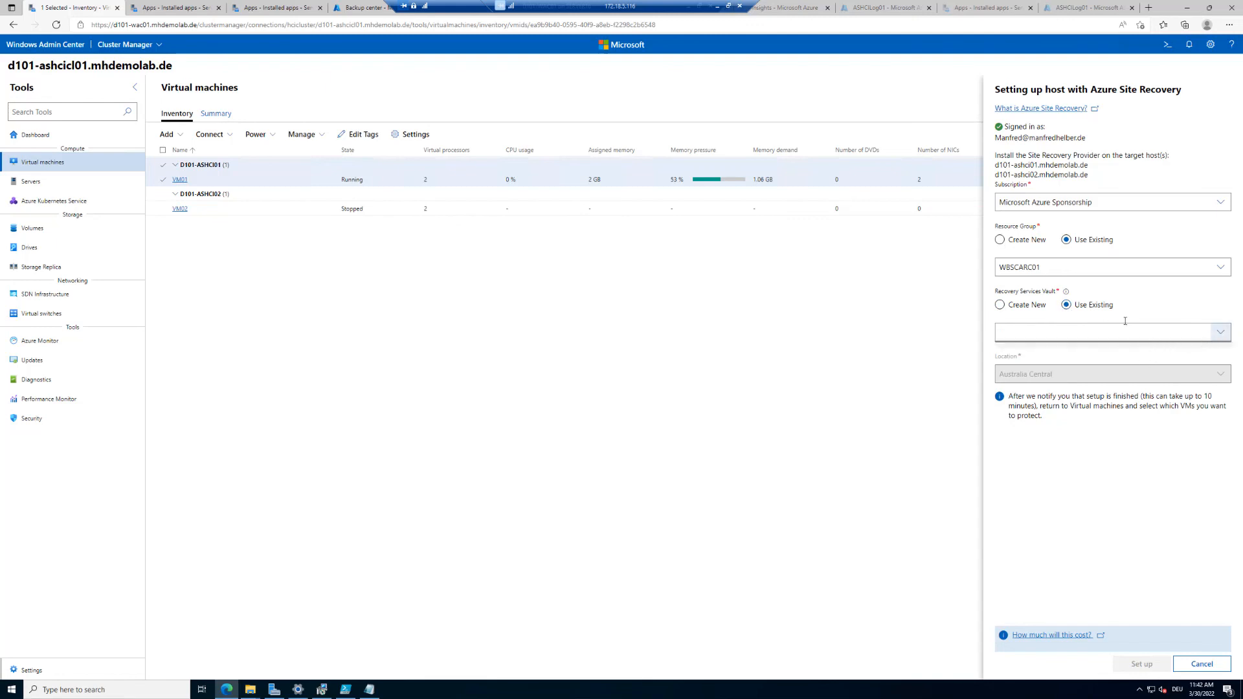
{"action": "left_click", "coordinate": [1021, 306]}
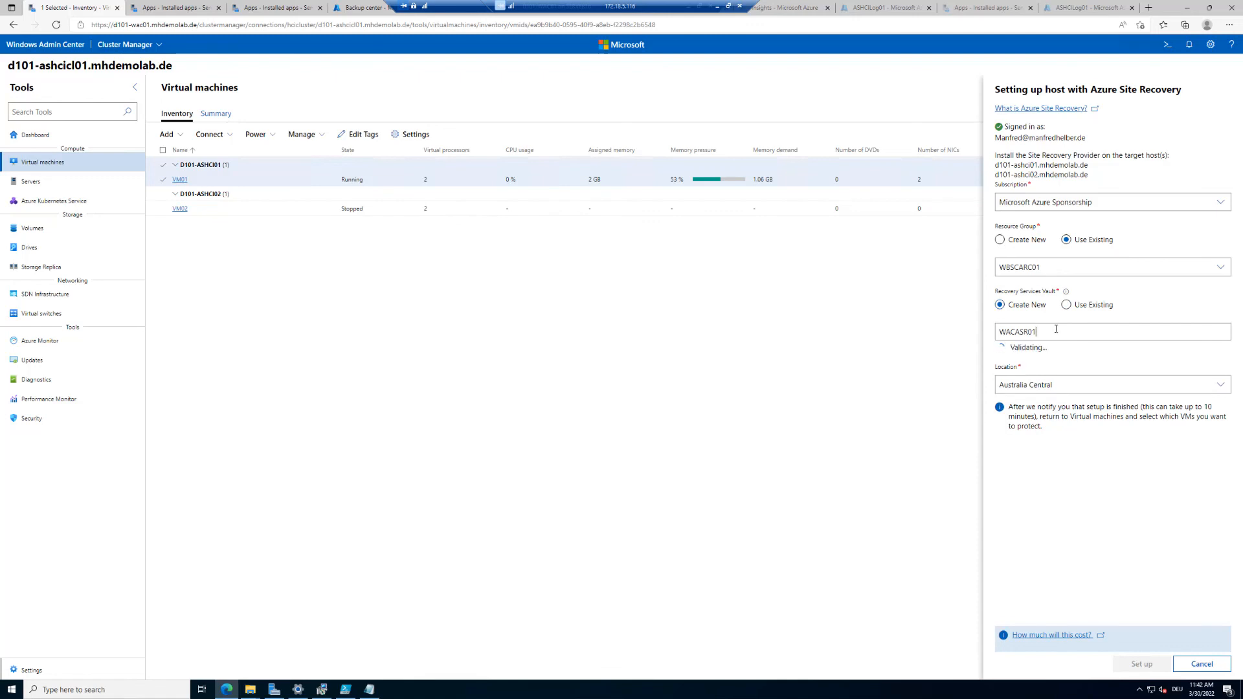
{"action": "key", "text": "BackSpace"}
{"action": "type", "text": "2"}
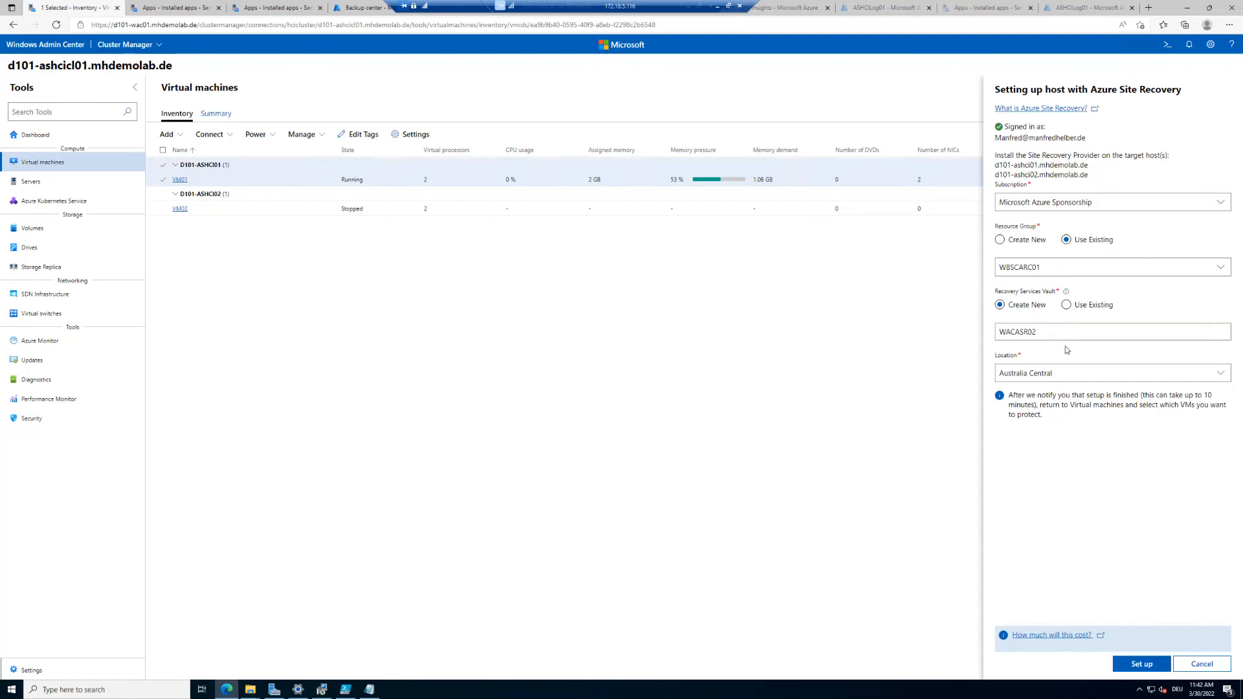
{"action": "left_click", "coordinate": [1102, 371]}
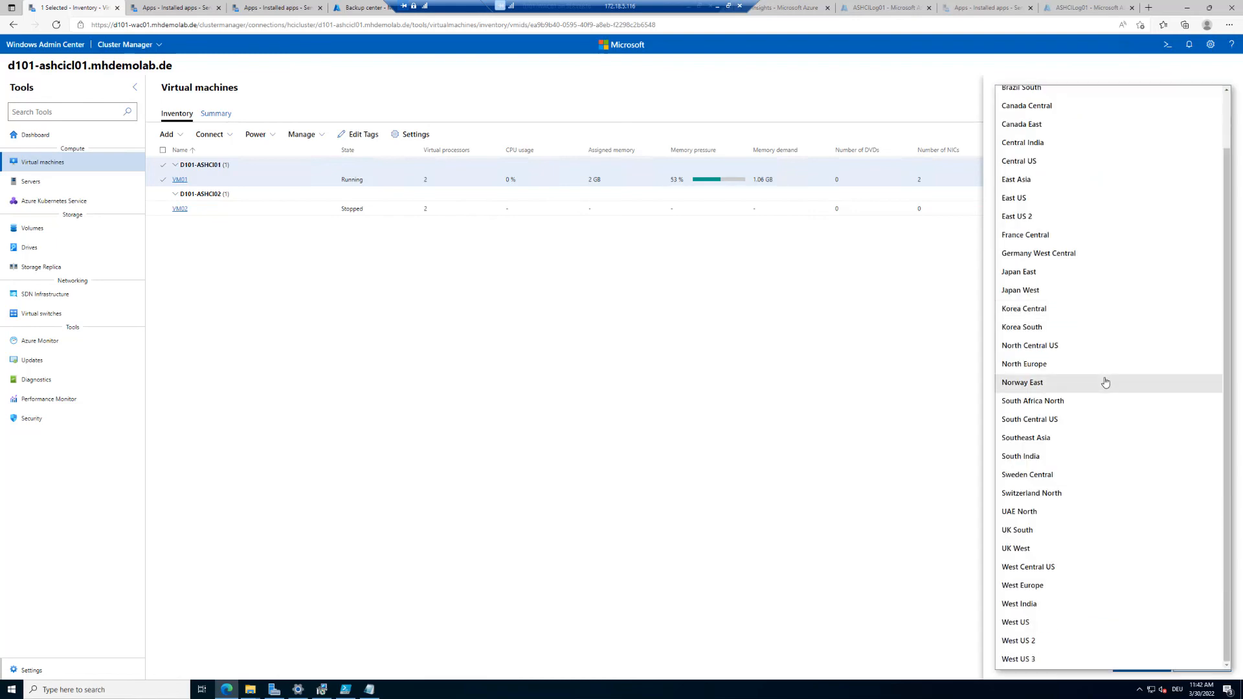
{"action": "left_click", "coordinate": [1020, 587]}
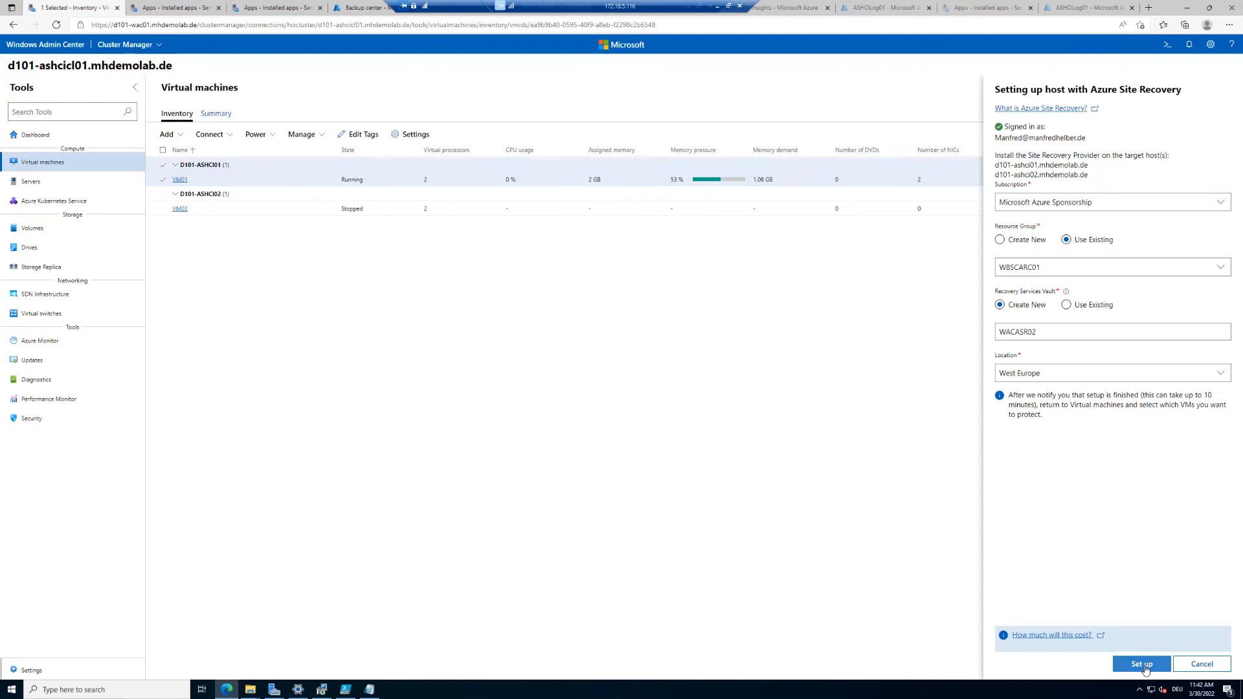
{"action": "left_click", "coordinate": [1143, 665]}
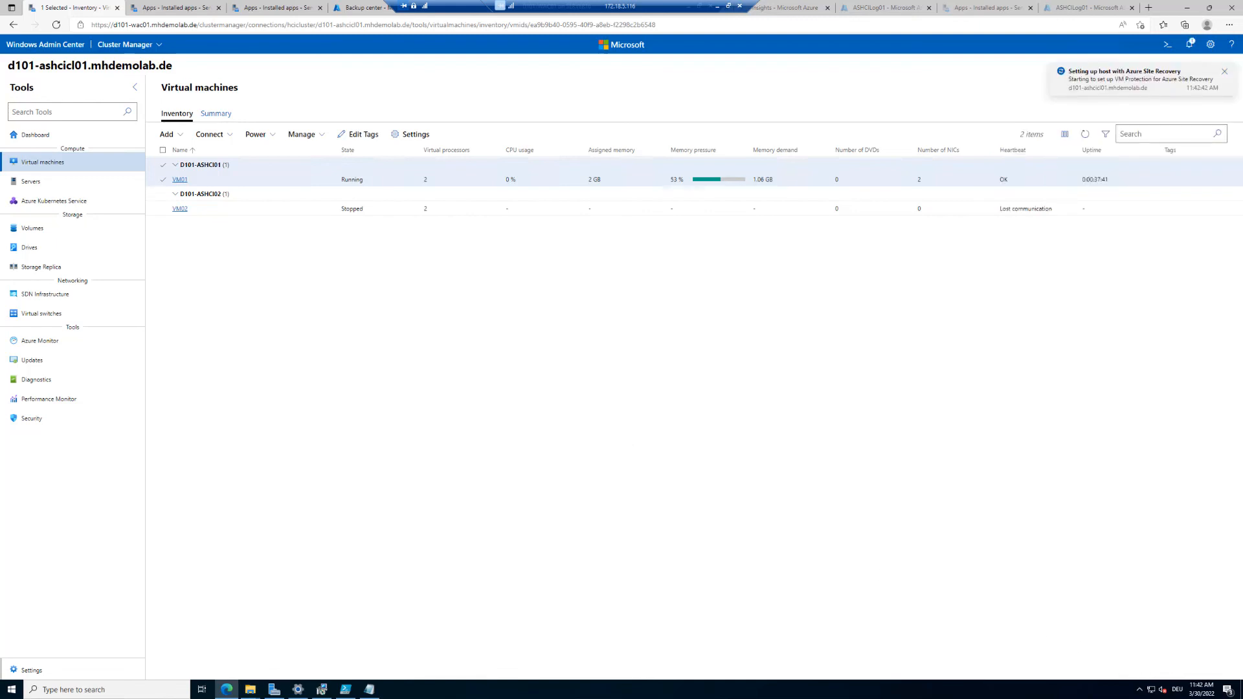